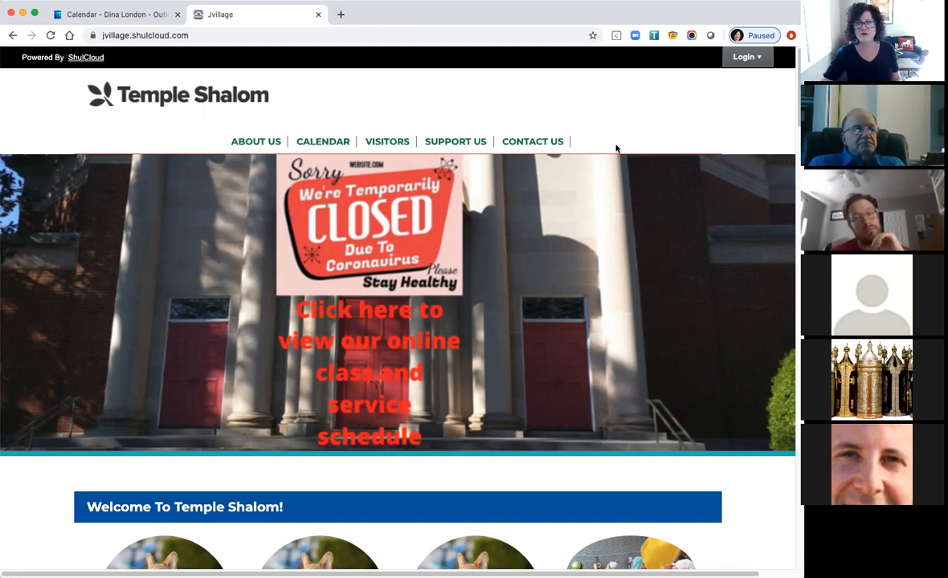
Open the Login form and begin entering the administrator's e-mail address.
click(739, 56)
click(676, 83)
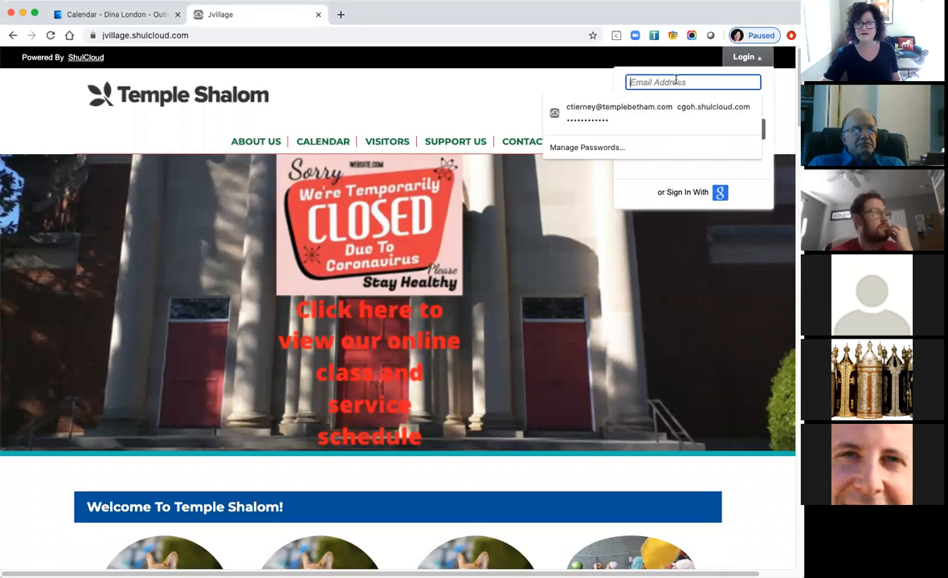
text(shulcloud)
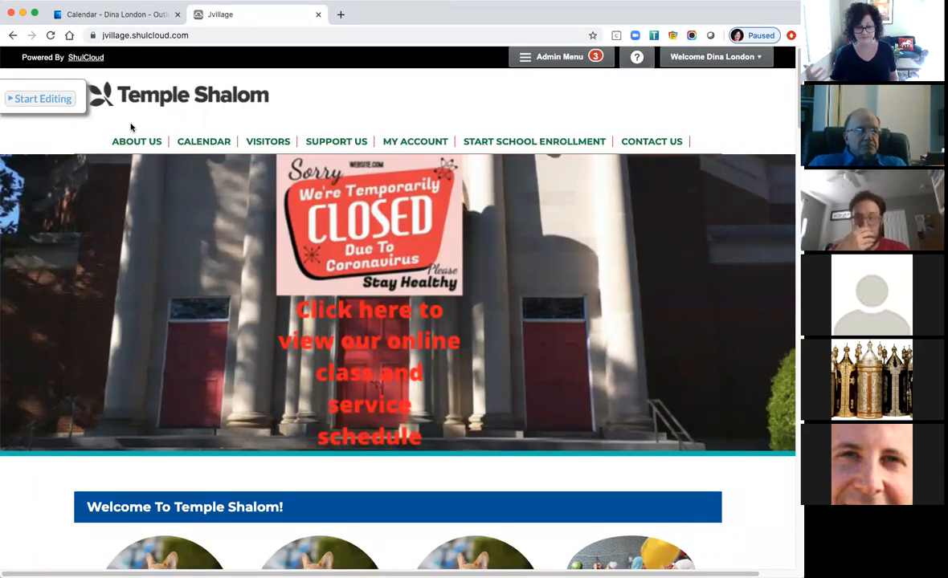
click(36, 98)
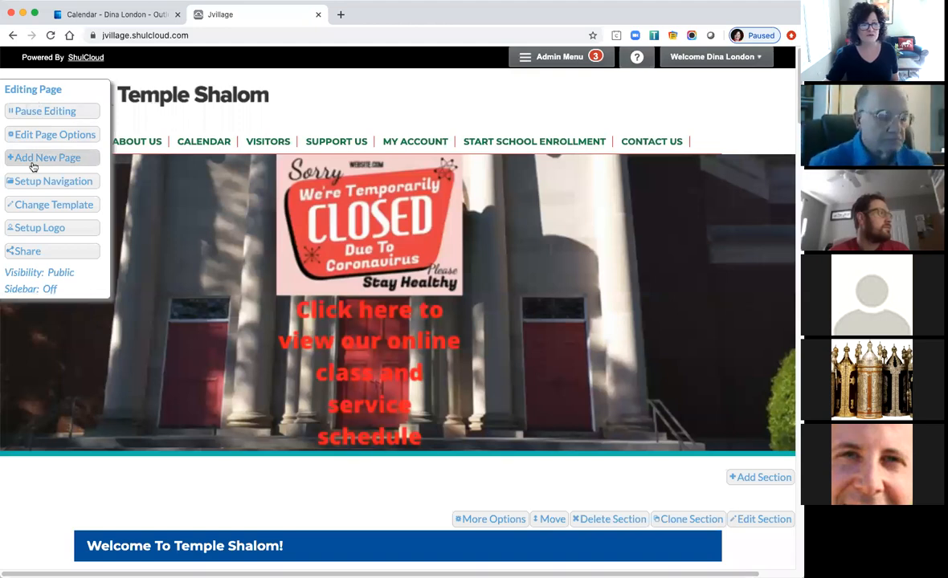
click(55, 234)
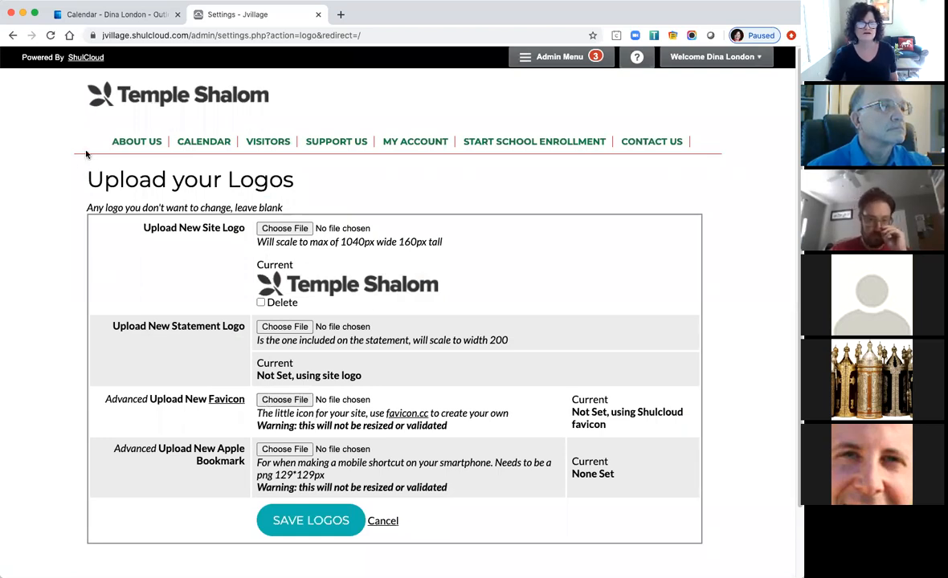
click(136, 99)
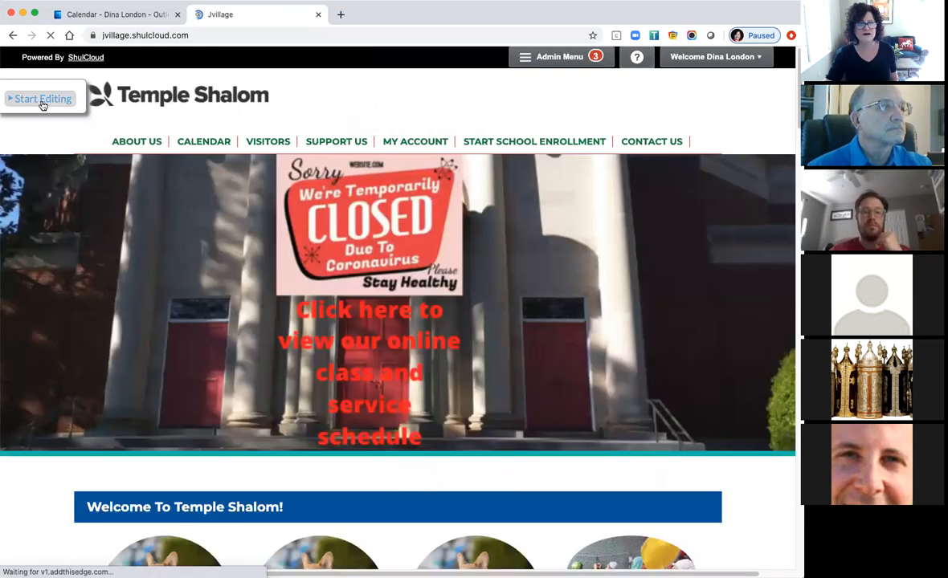
Turn on Start Editing for the home page and bring the Welcome To Temple Shalom section into view.
click(40, 99)
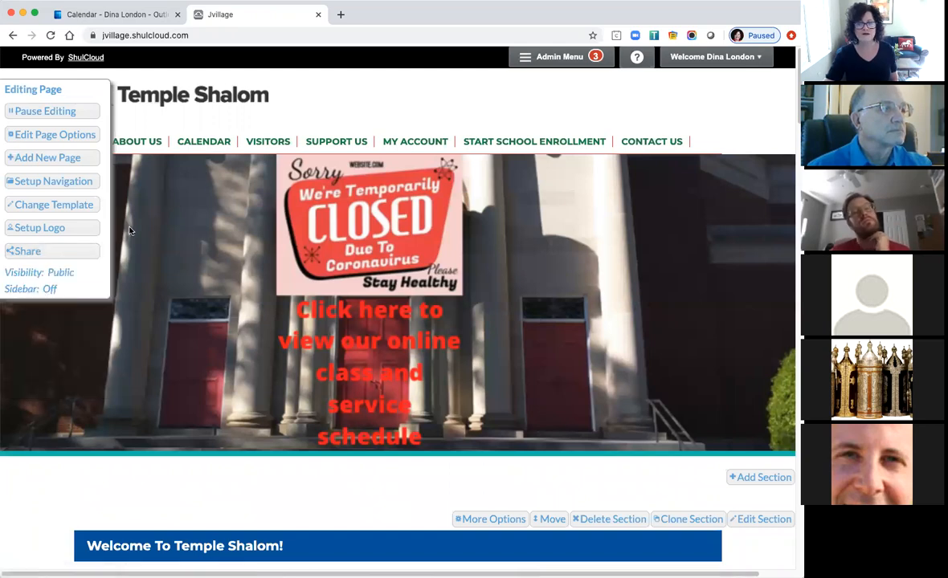
scroll(303, 313, down, 7)
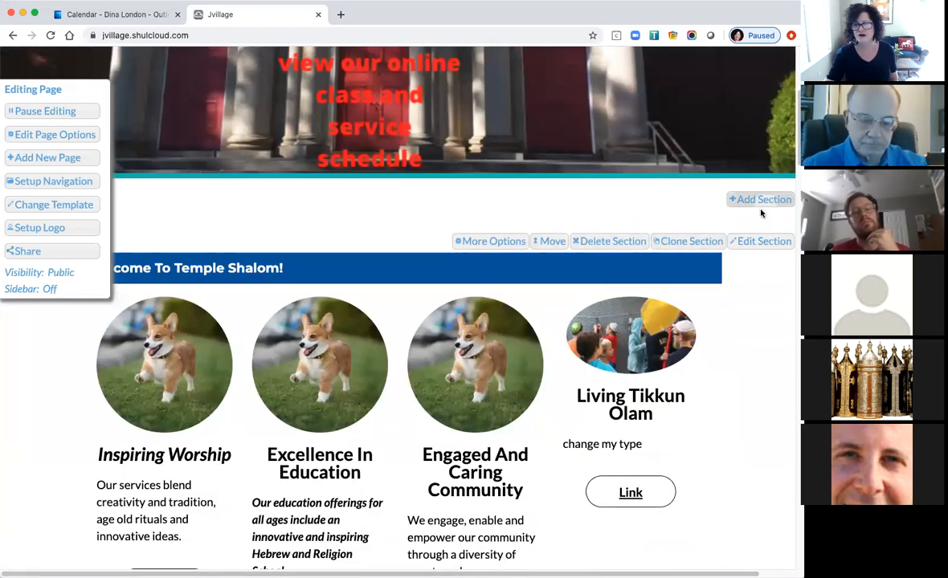
scroll(712, 436, down, 5)
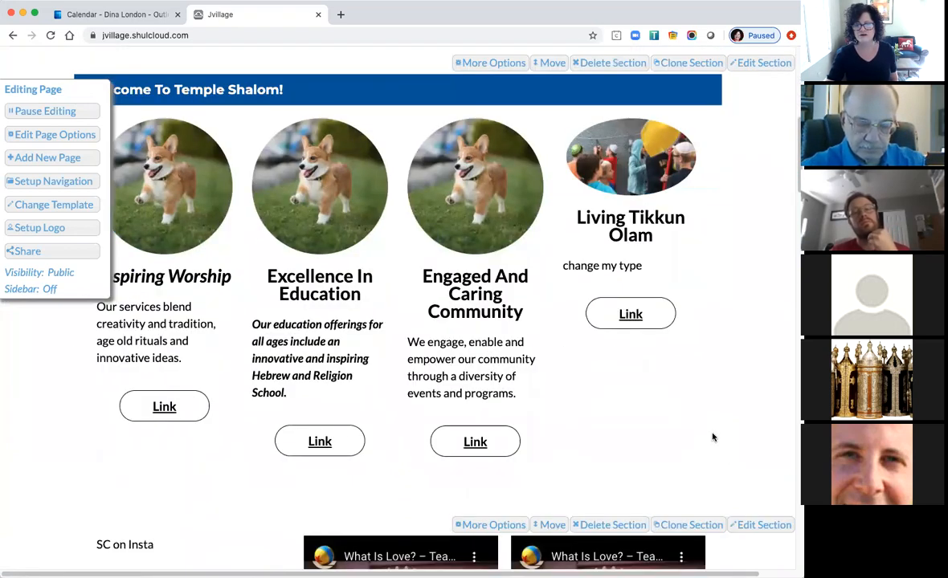
scroll(712, 437, up, 10)
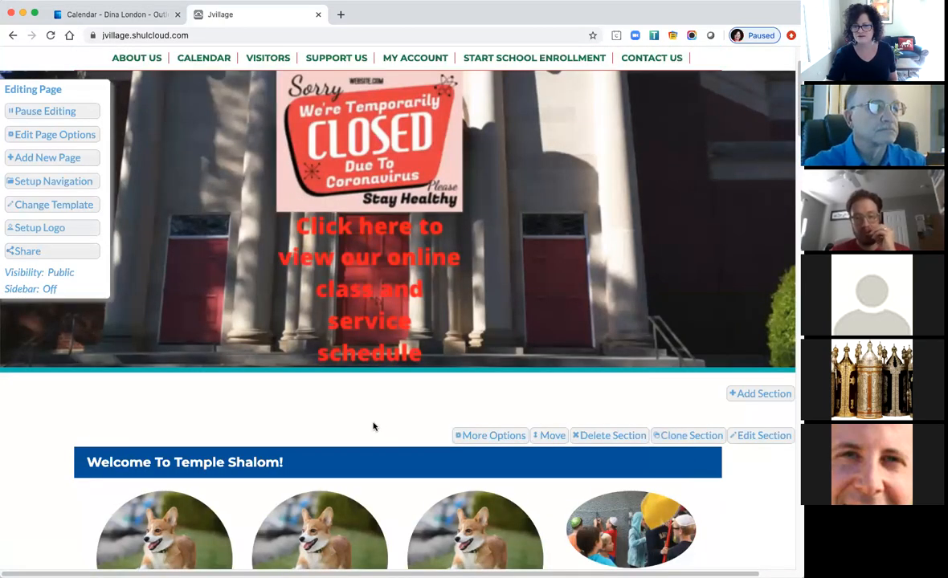
scroll(373, 427, down, 6)
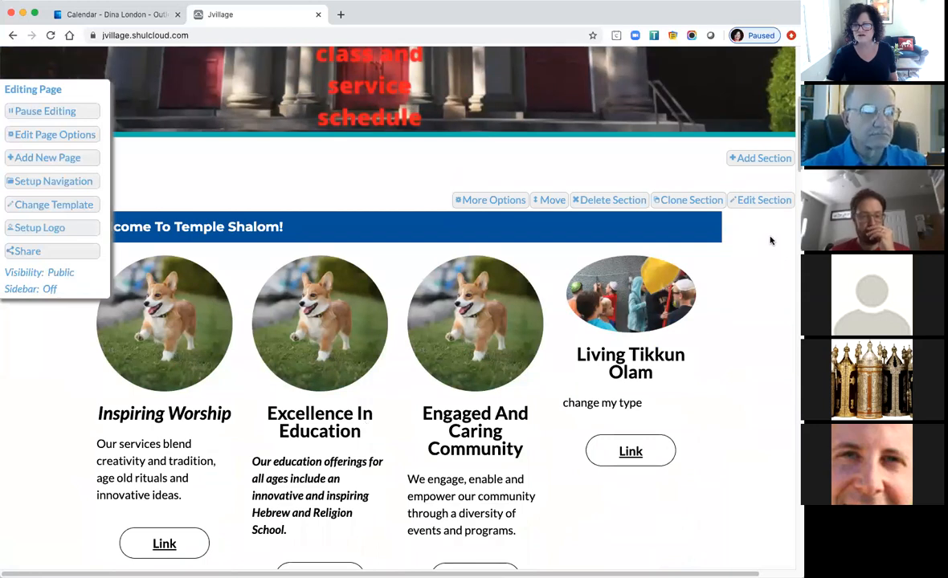
Replace the fourth column's 'change my type' text with 'change the text her' and delete the Tikkun Olam photo.
click(752, 201)
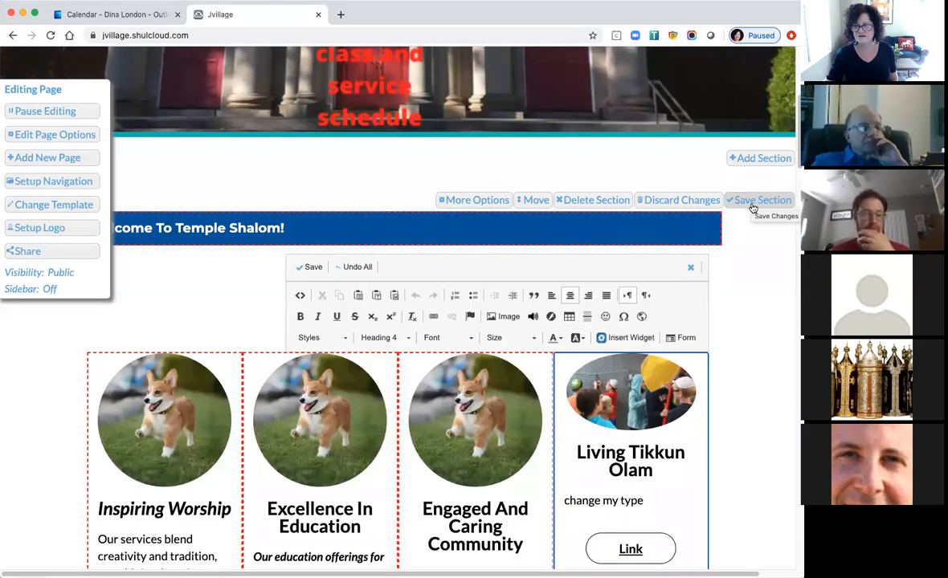
scroll(773, 408, down, 1)
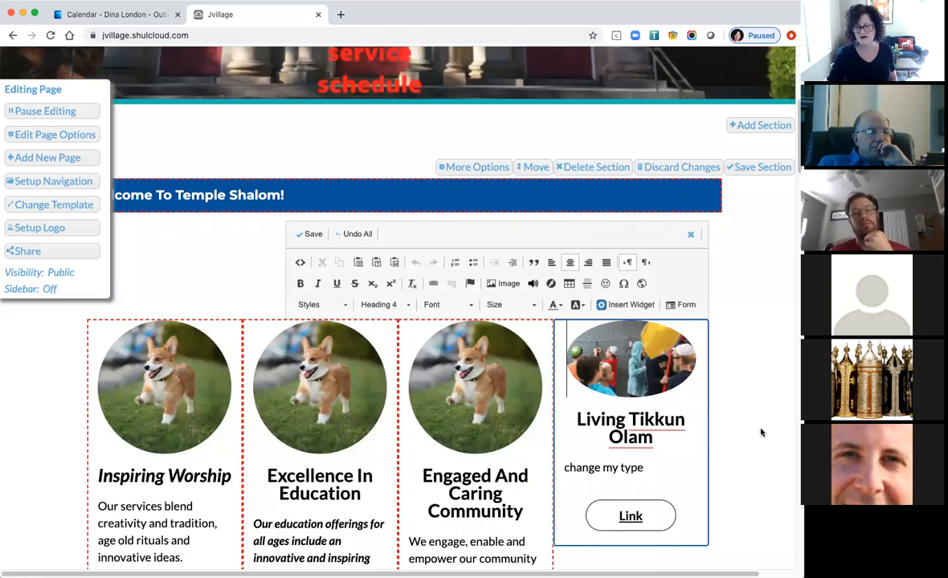
click(655, 481)
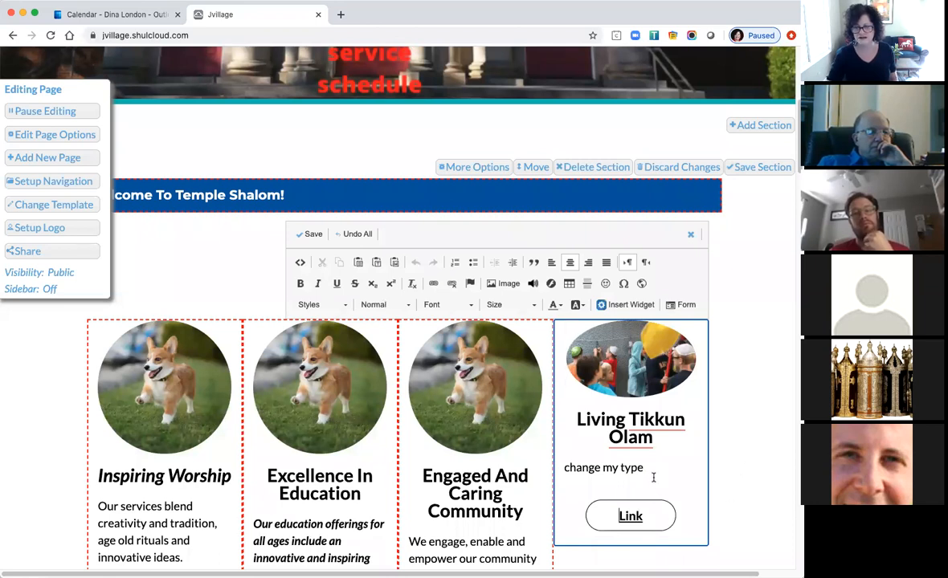
drag(643, 468, 560, 468)
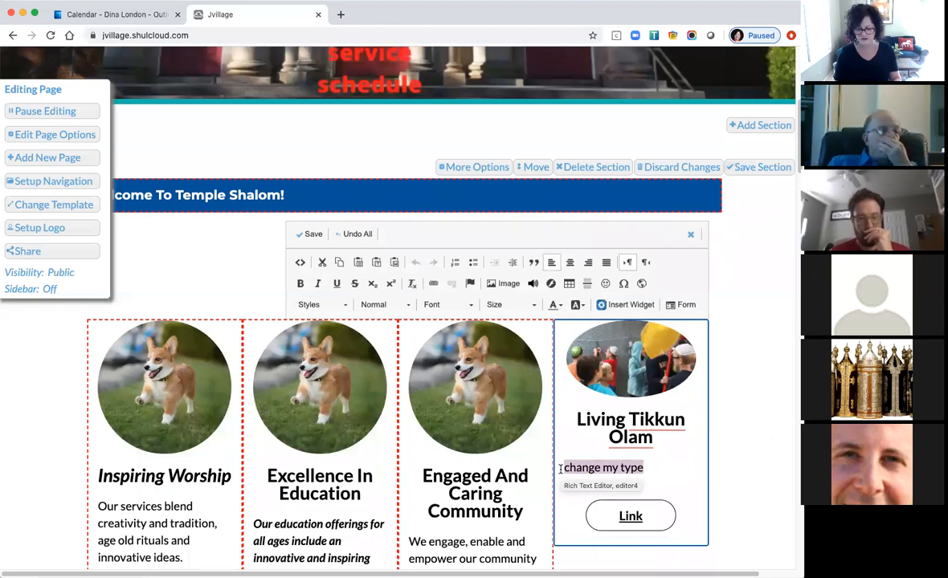
text(change )
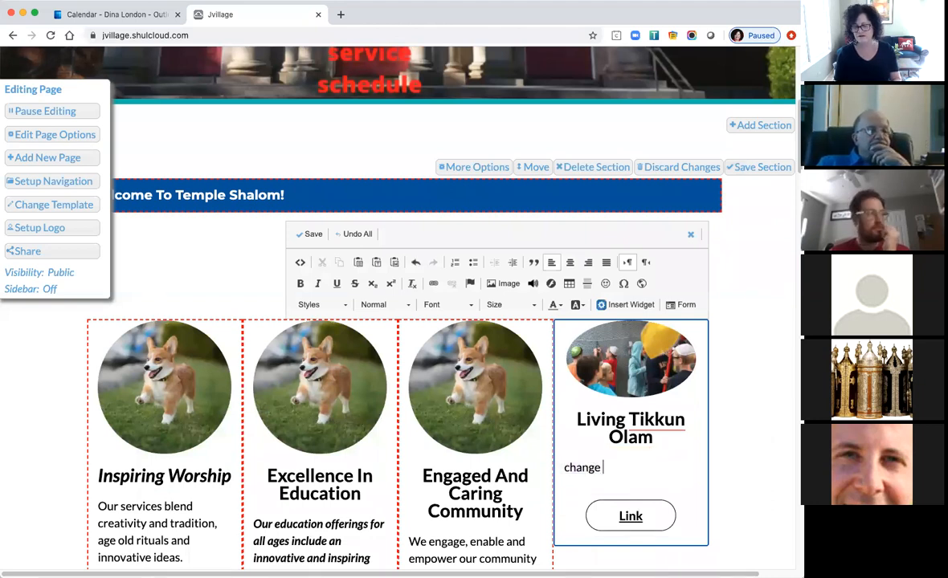
text(the text her)
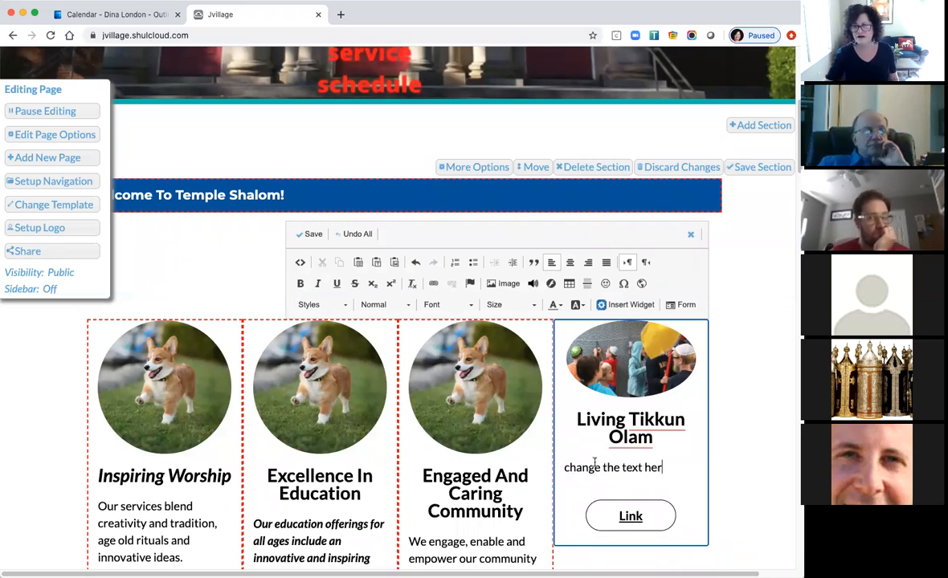
click(626, 374)
key(BackSpace)
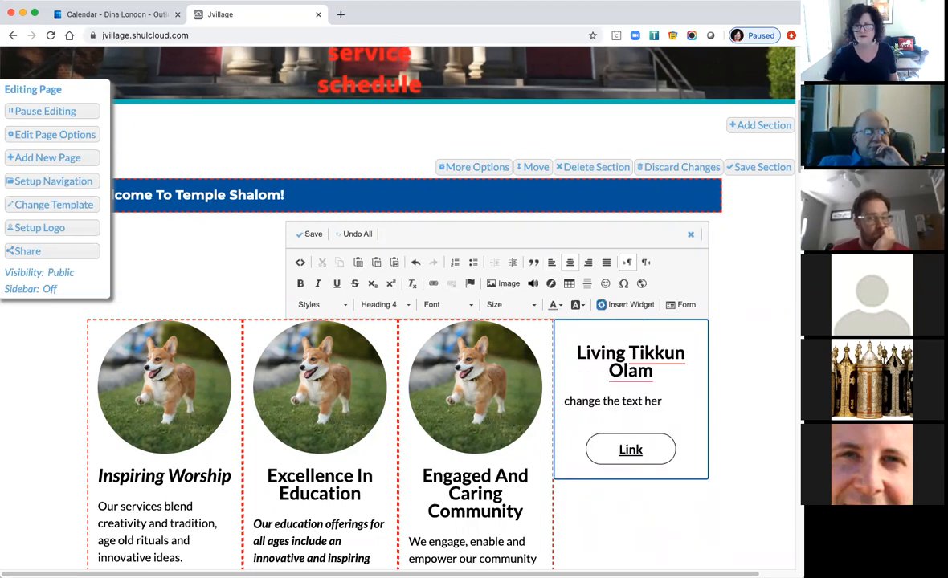
Insert the honey image from the server at the top of the Living Tikkun Olam column and save the section.
click(504, 284)
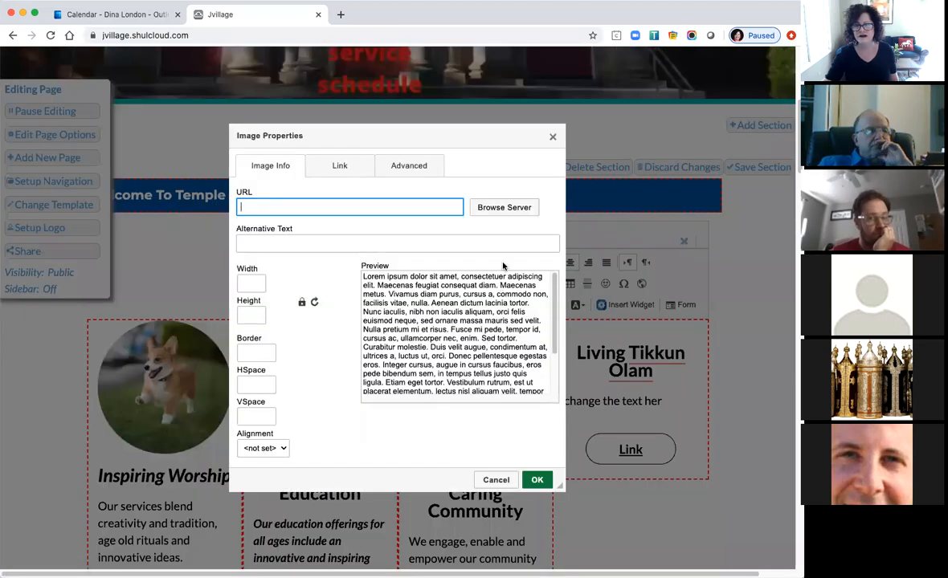
click(498, 207)
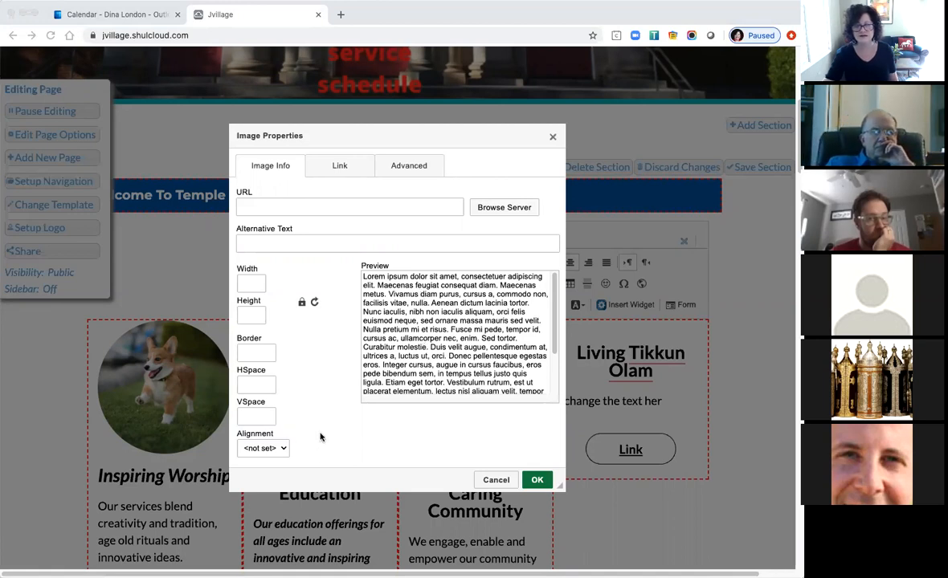
click(439, 470)
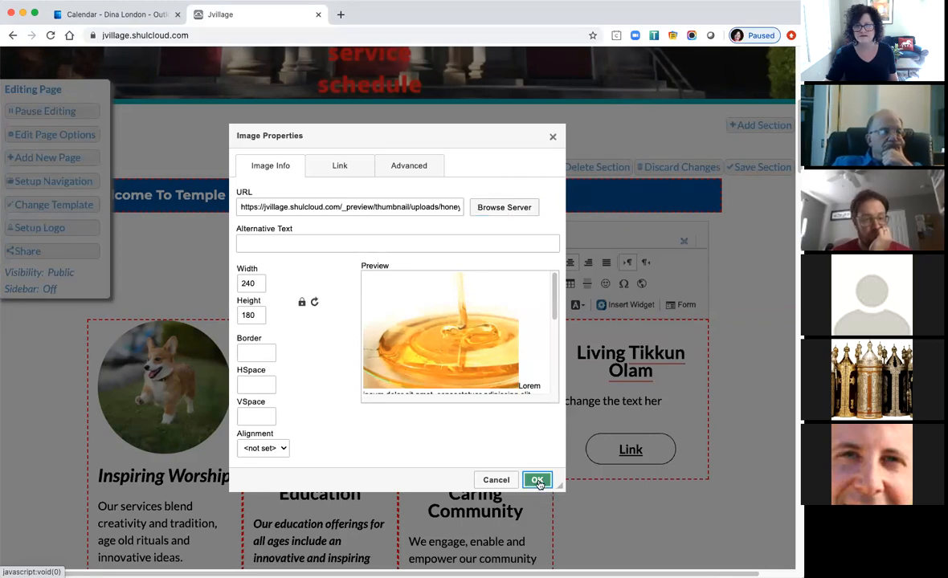
click(537, 481)
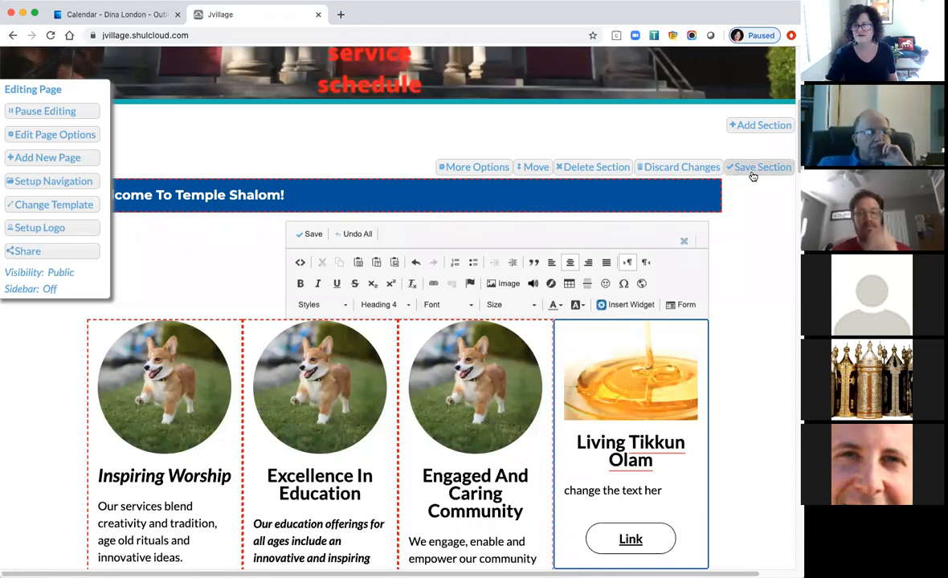
click(306, 240)
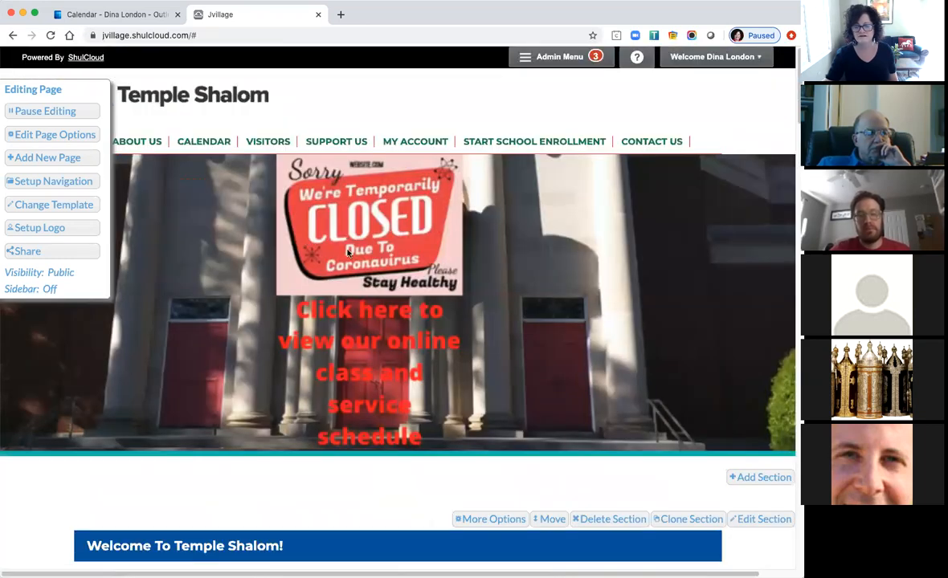
Nudge the Welcome section, then open Add Section's Choose a Layout dialog near the banner.
scroll(583, 400, down, 5)
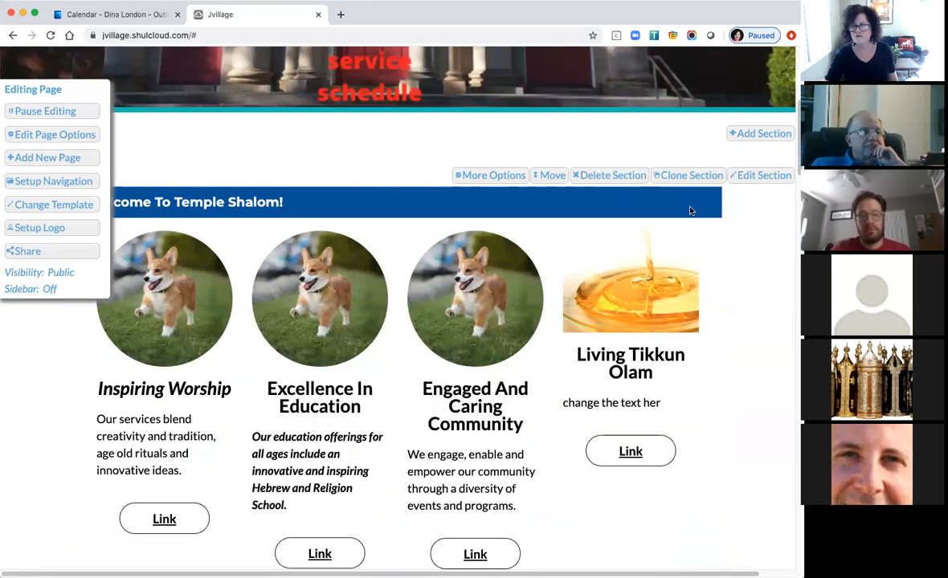
mouse_move(548, 175)
mouse_down()
mouse_move(544, 283)
mouse_move(547, 146)
mouse_move(550, 164)
mouse_up()
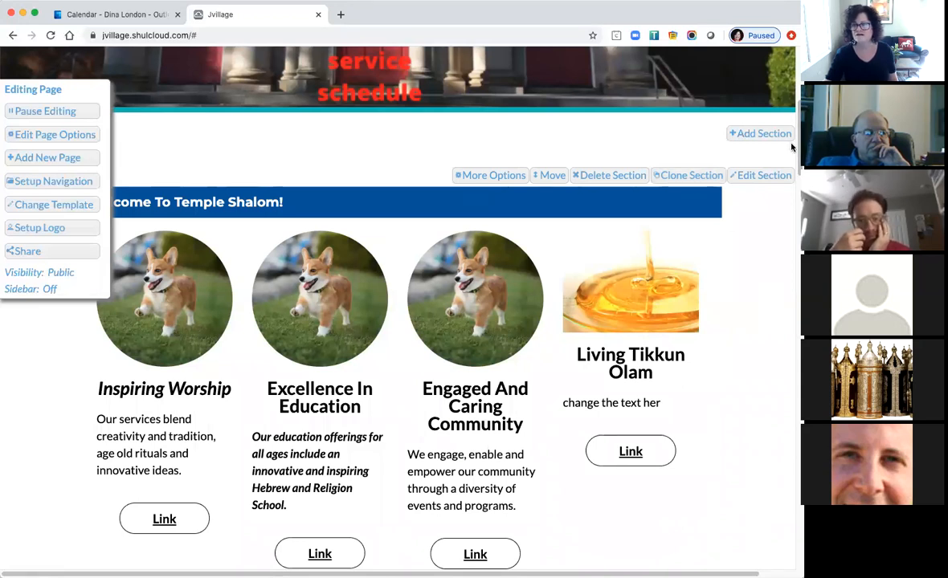
scroll(397, 305, up, 5)
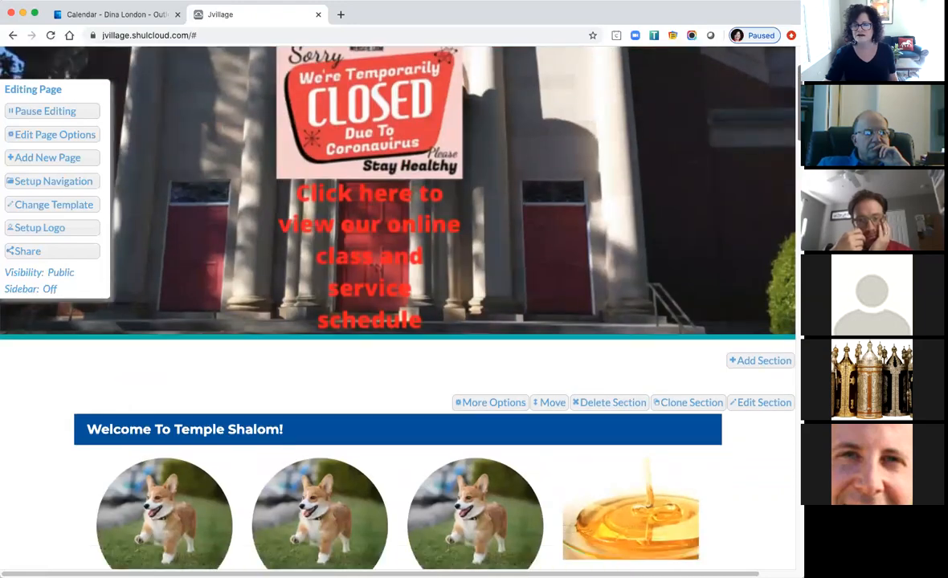
click(753, 362)
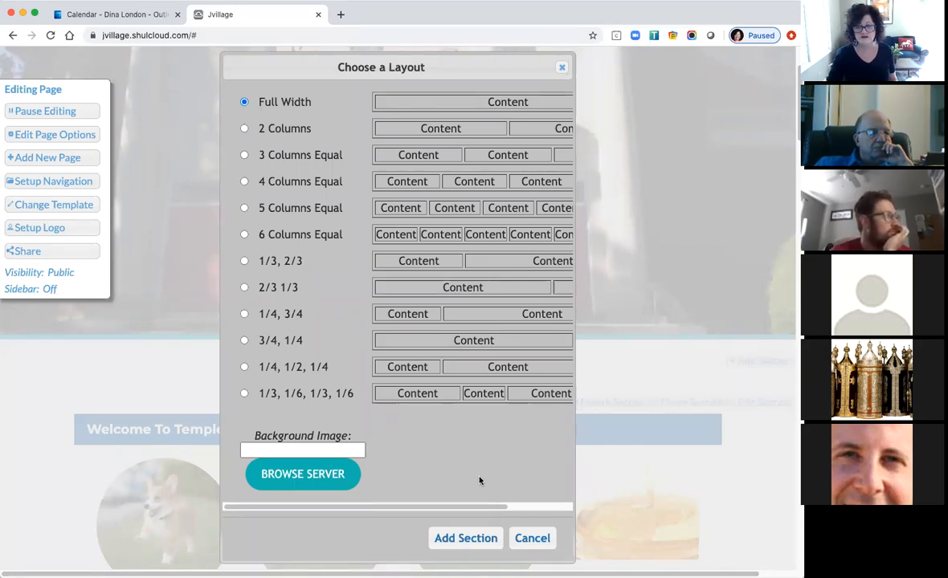
Add a full-width section and title it 'Emergency Weather Update'.
click(481, 544)
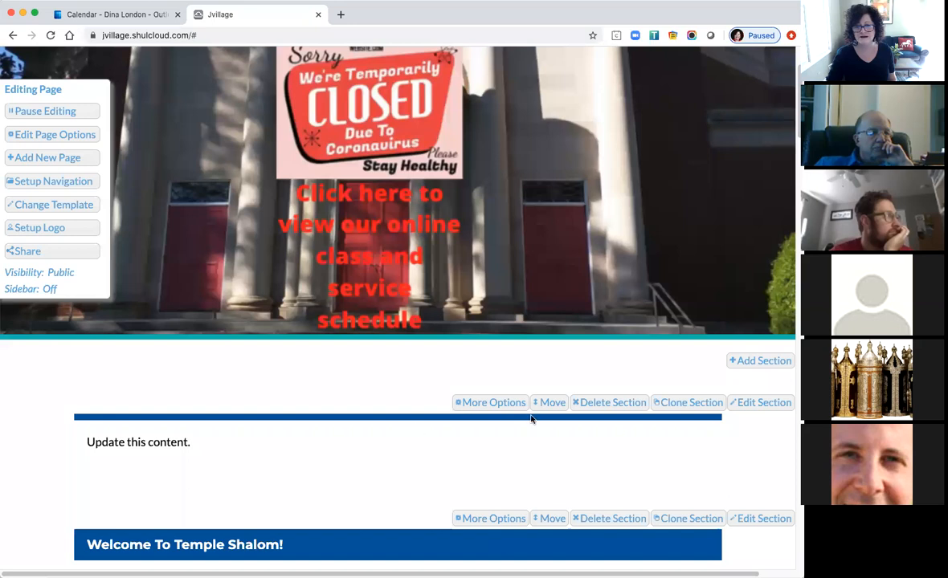
click(748, 404)
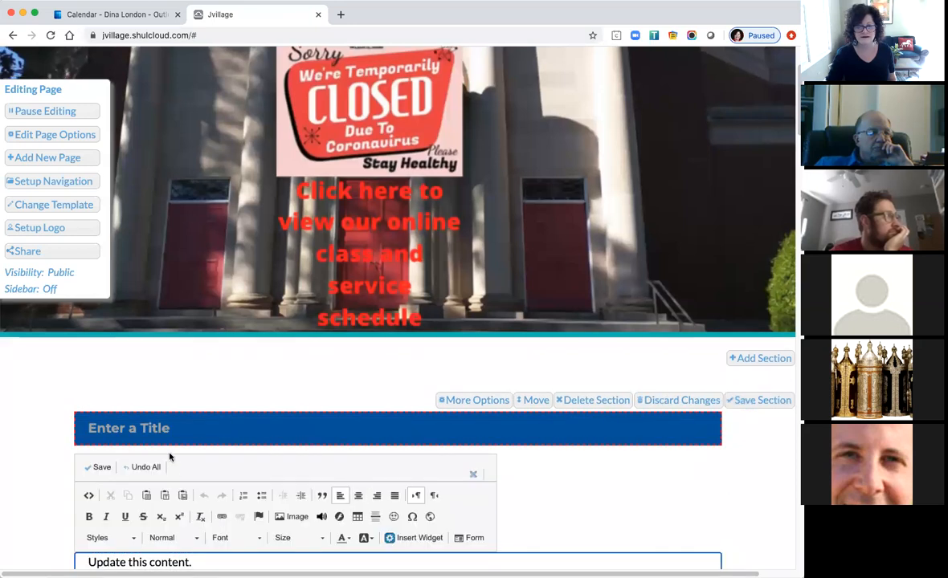
click(181, 428)
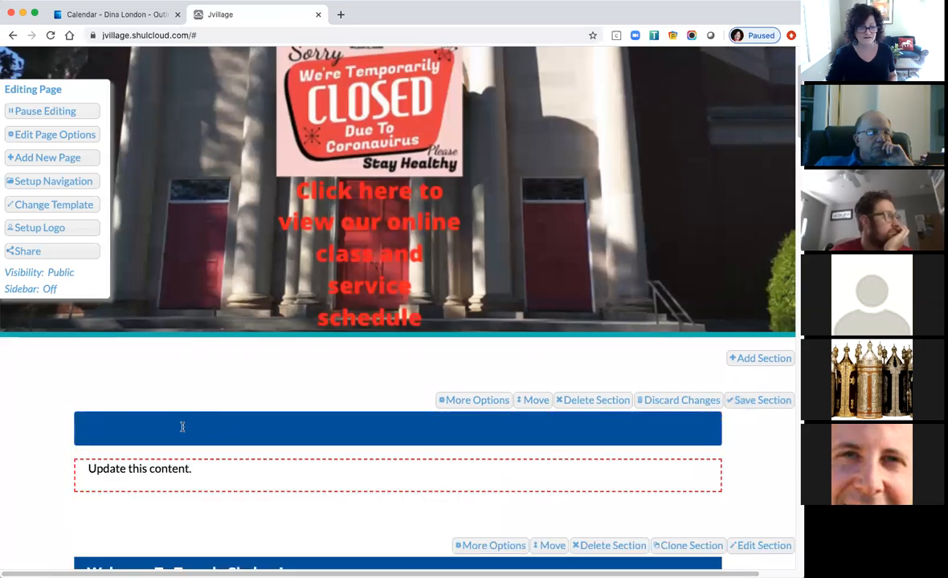
text(Emergency Weathe)
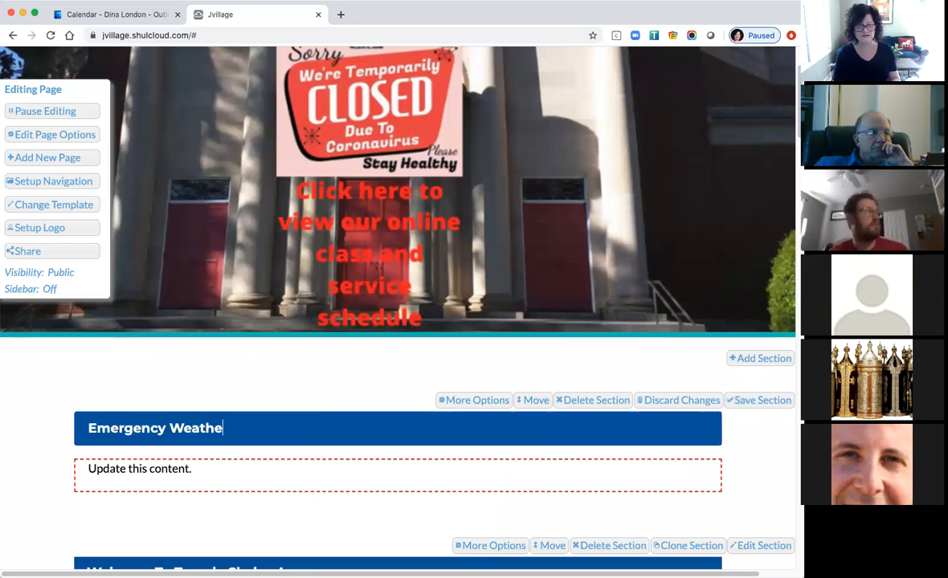
text(r Update)
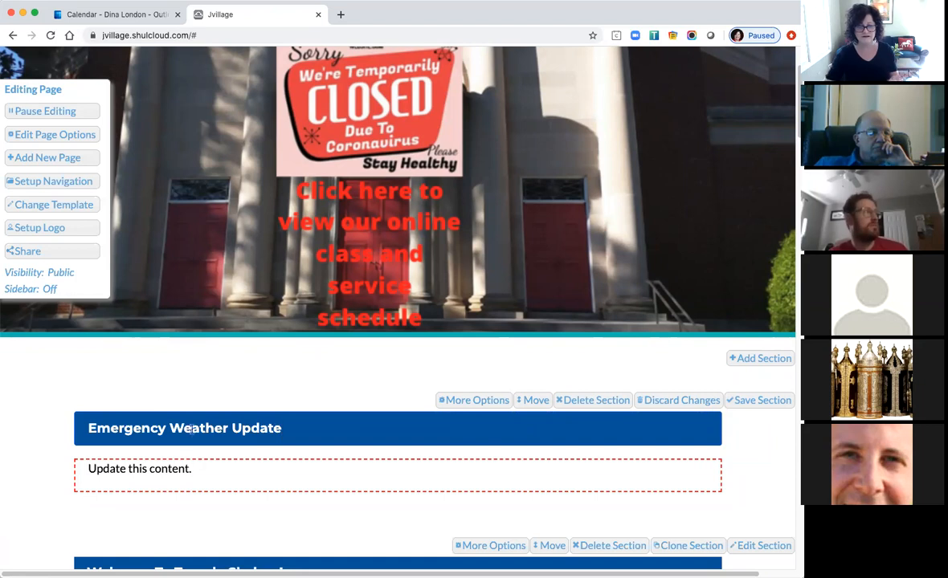
Replace the placeholder 'Update this content.' with 'Special alert.' and save the section.
click(205, 475)
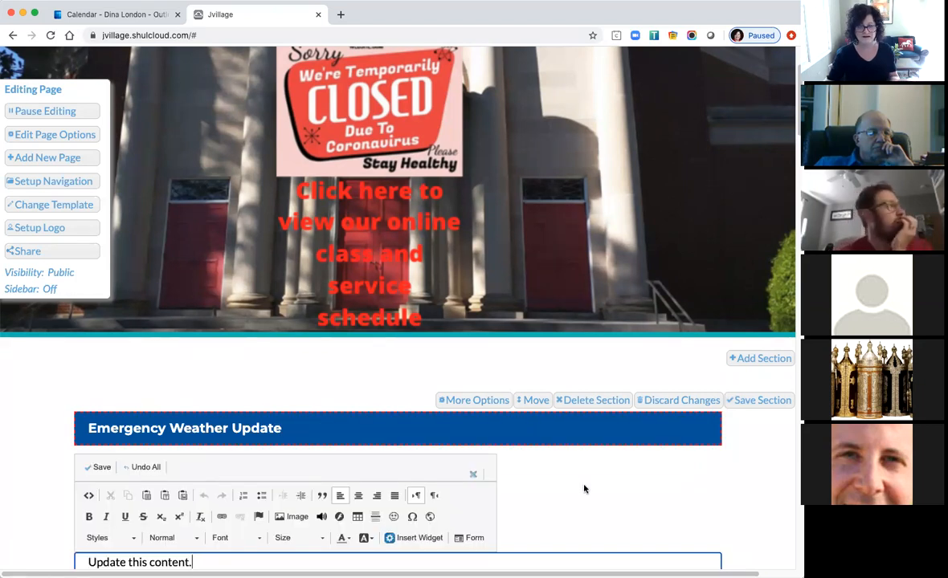
scroll(256, 457, down, 3)
drag(209, 466, 88, 460)
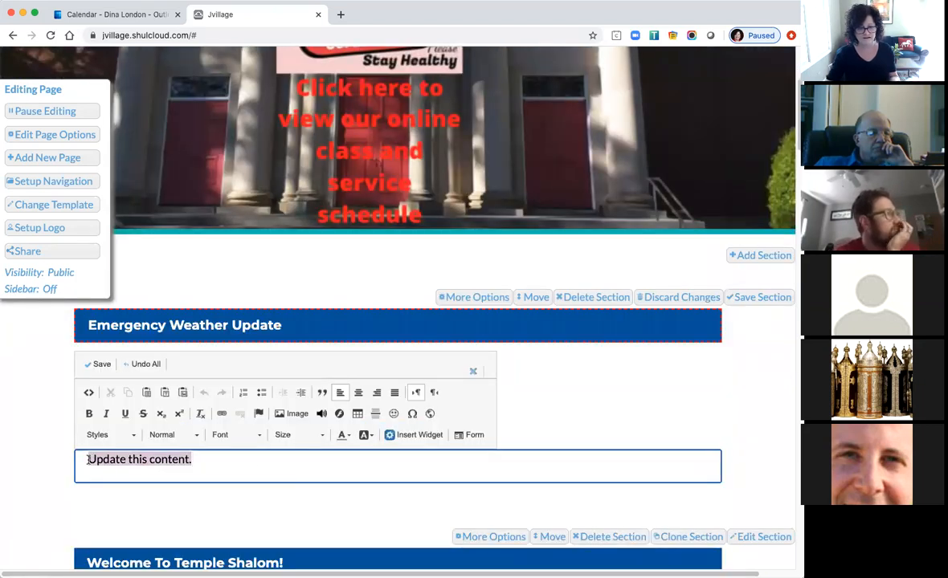
text(S)
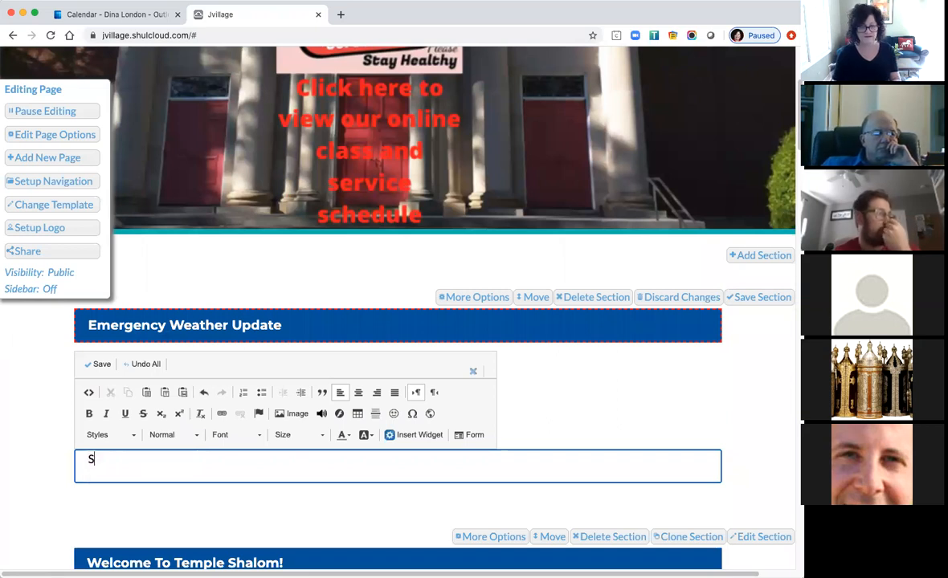
text(pecila)
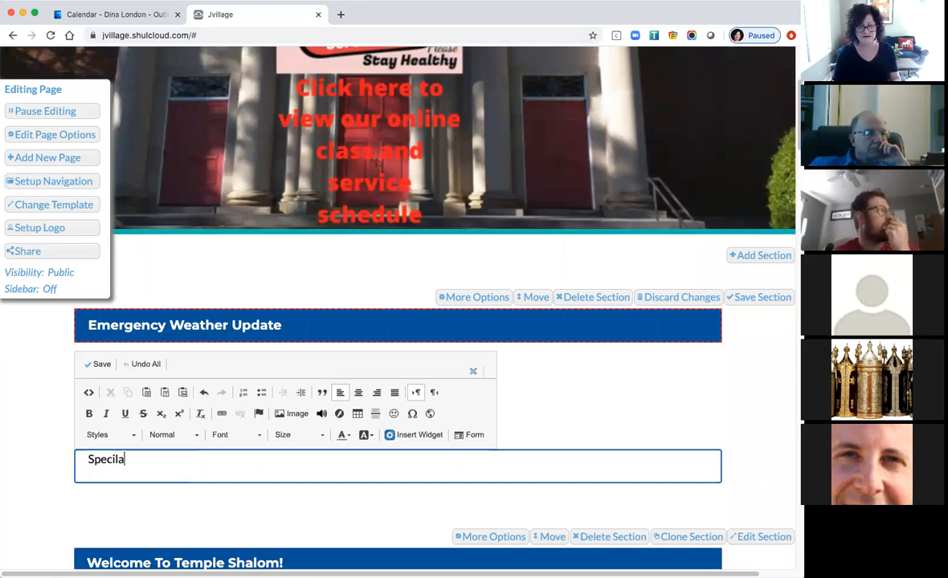
key(BackSpace)
key(BackSpace)
text(al alert.)
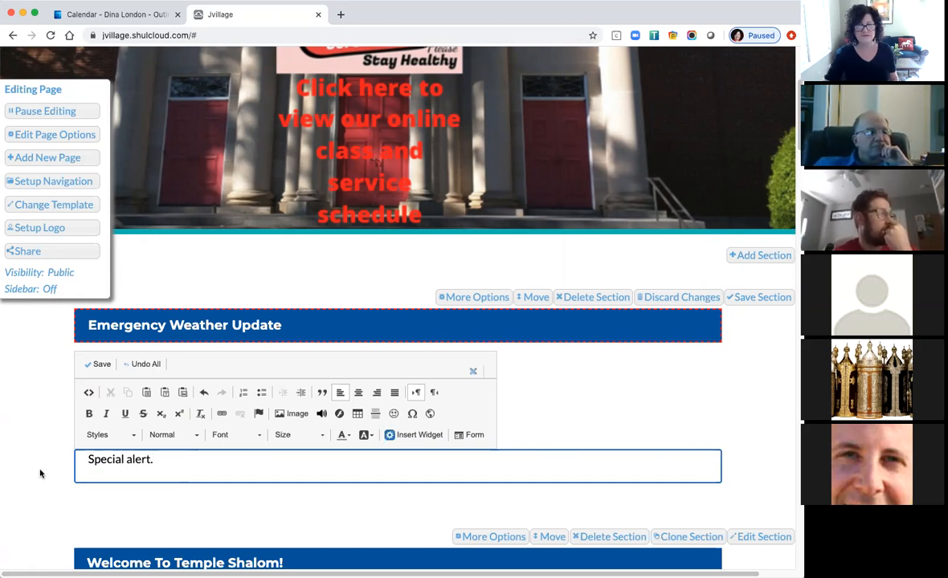
click(96, 364)
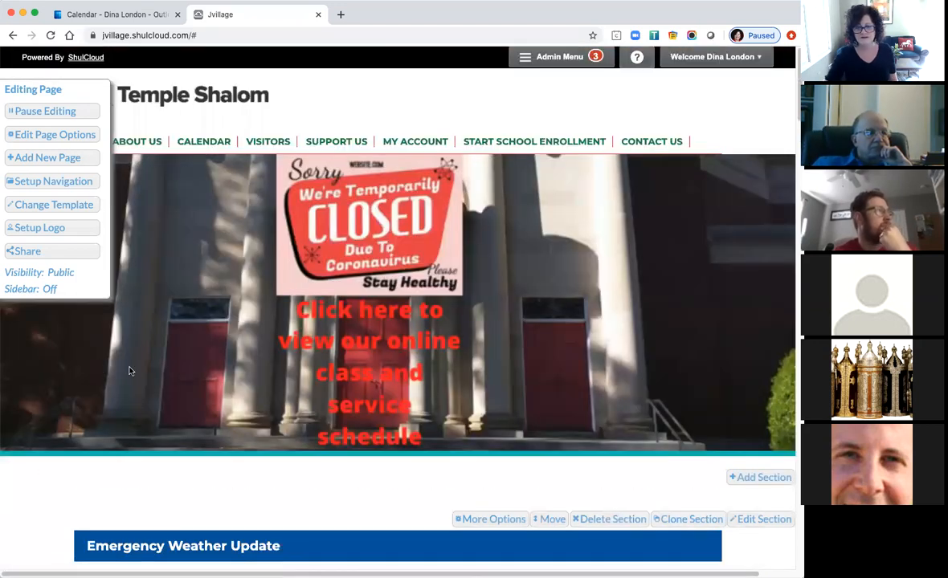
scroll(683, 336, down, 2)
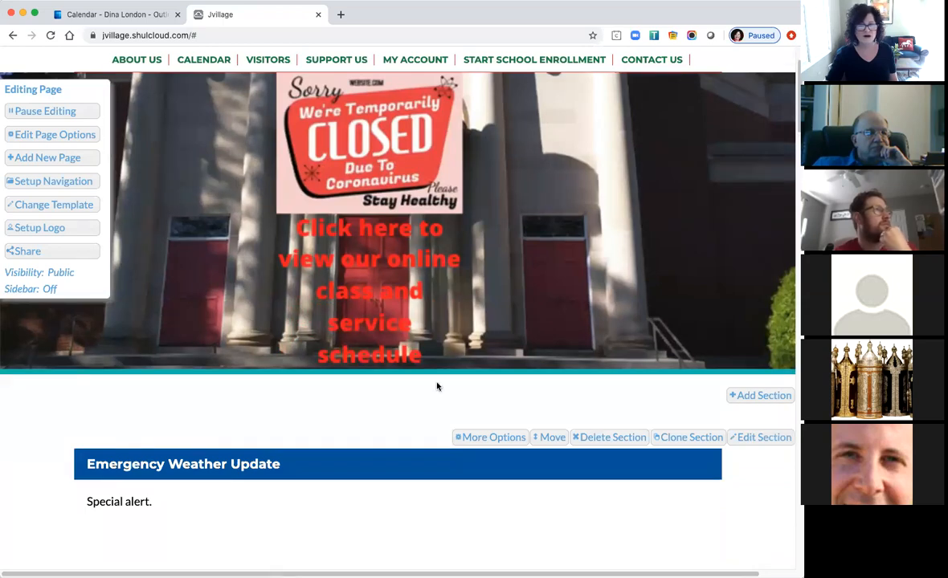
scroll(269, 338, down, 4)
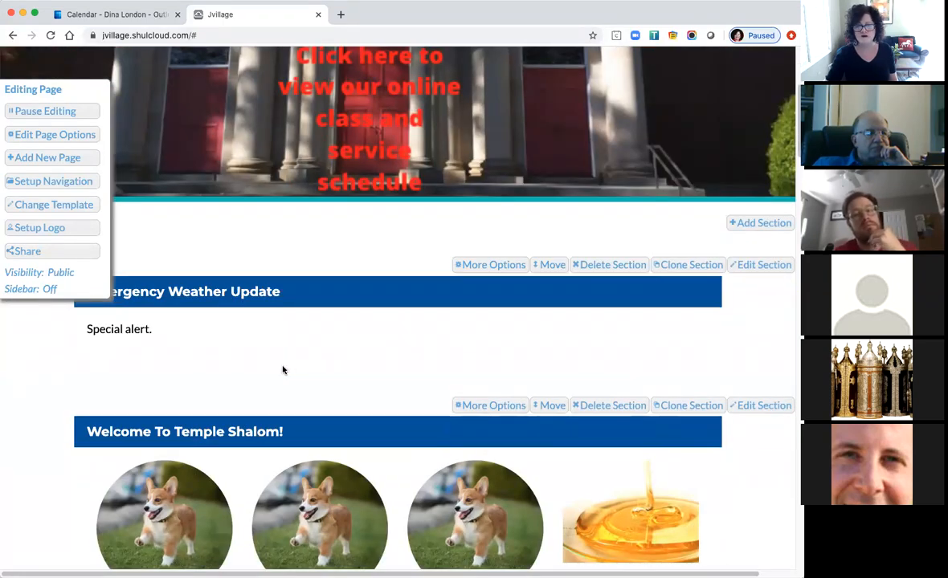
scroll(157, 374, down, 10)
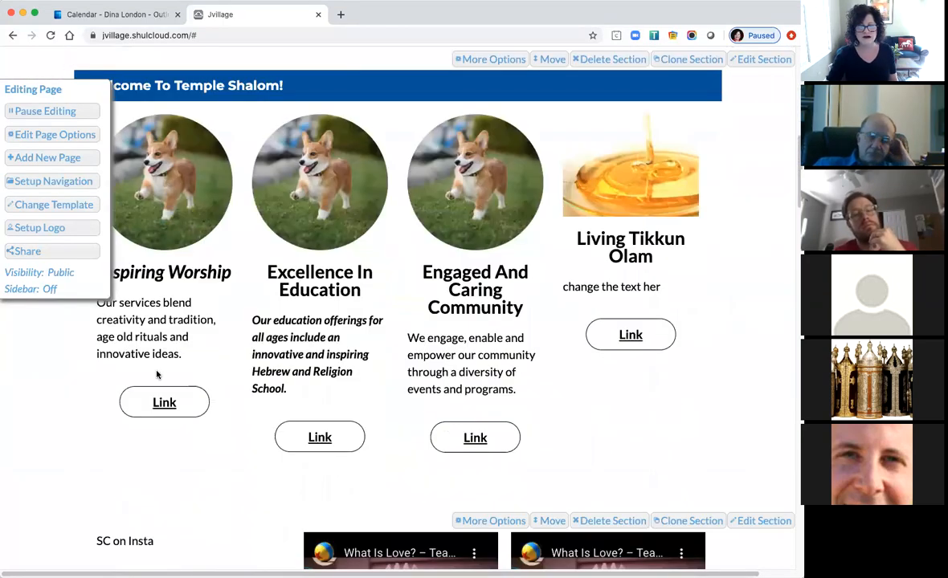
scroll(156, 375, down, 20)
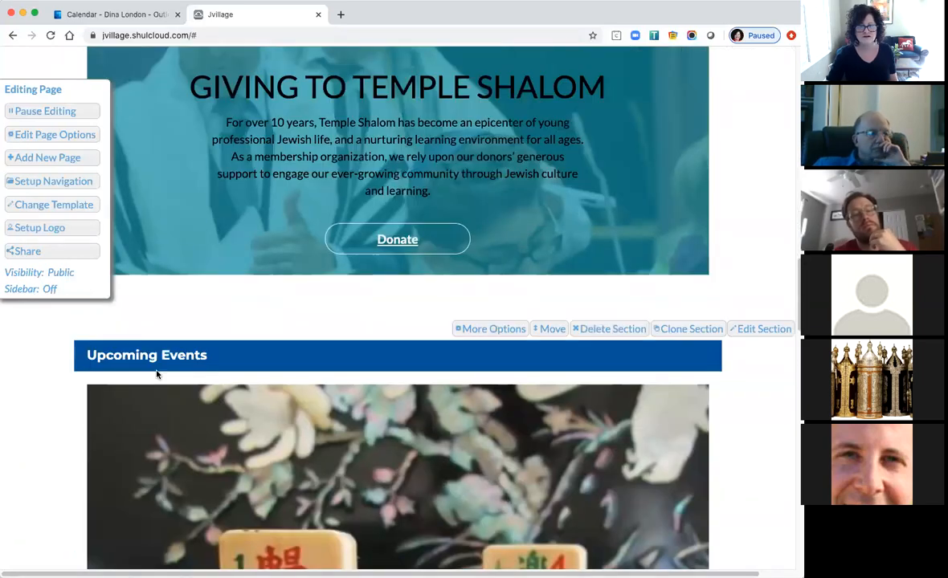
scroll(157, 374, down, 20)
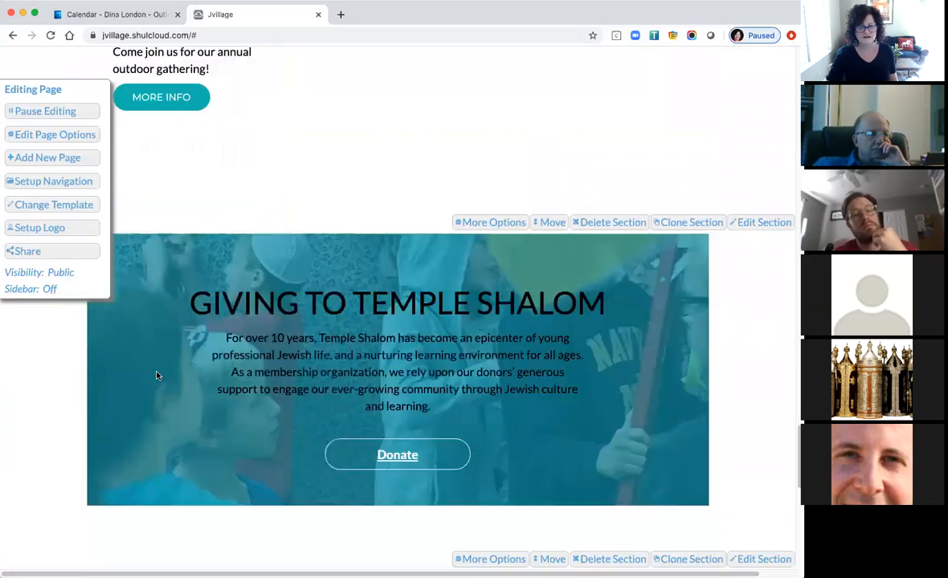
scroll(158, 376, down, 6)
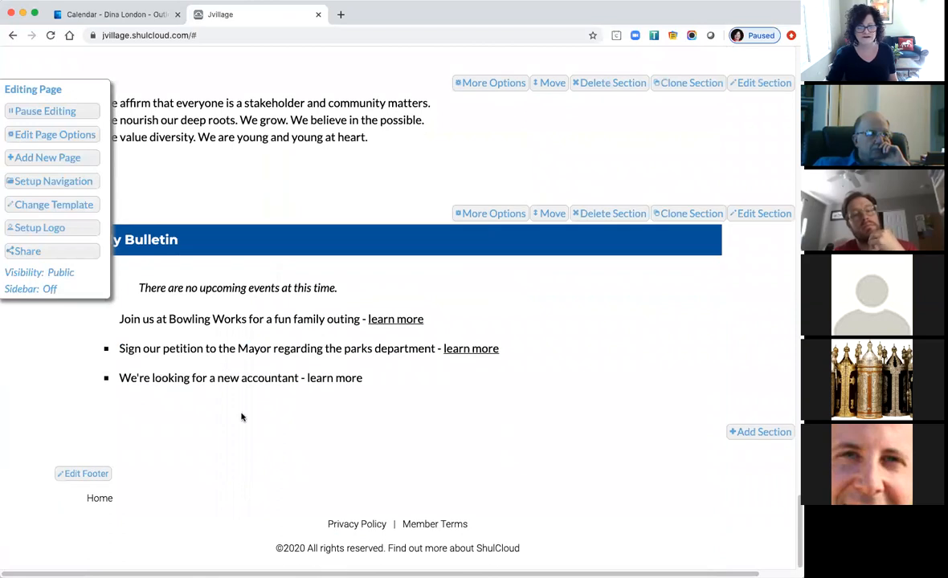
click(93, 476)
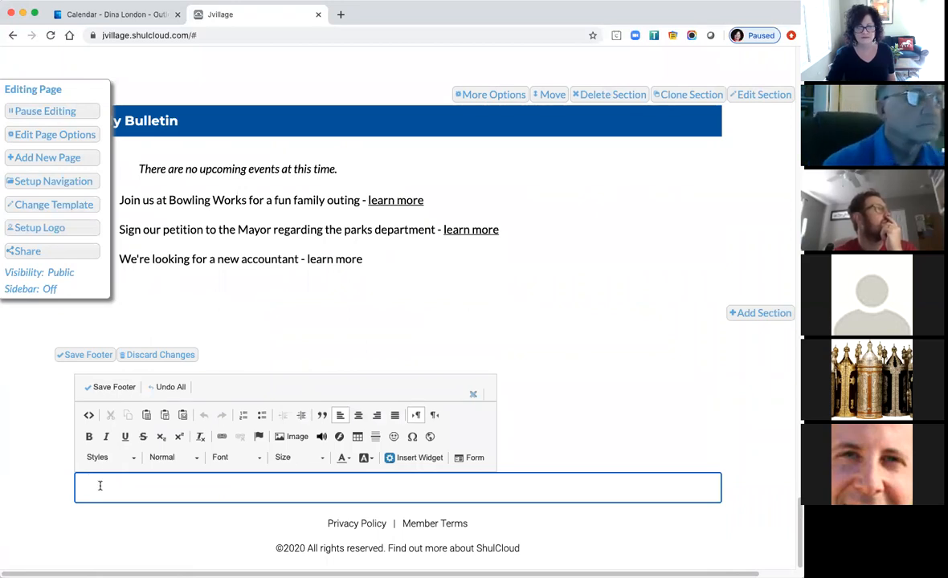
click(138, 356)
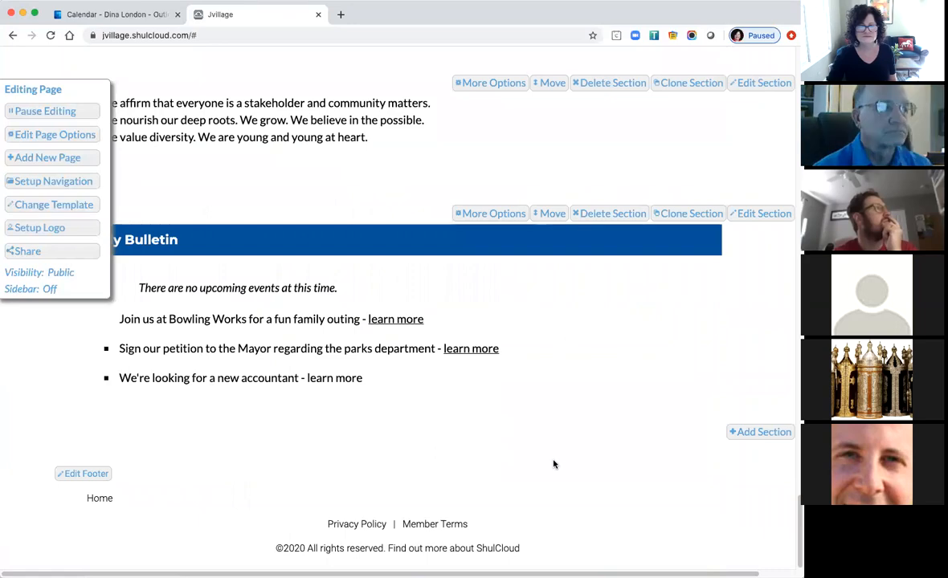
scroll(554, 461, up, 5)
scroll(553, 461, up, 15)
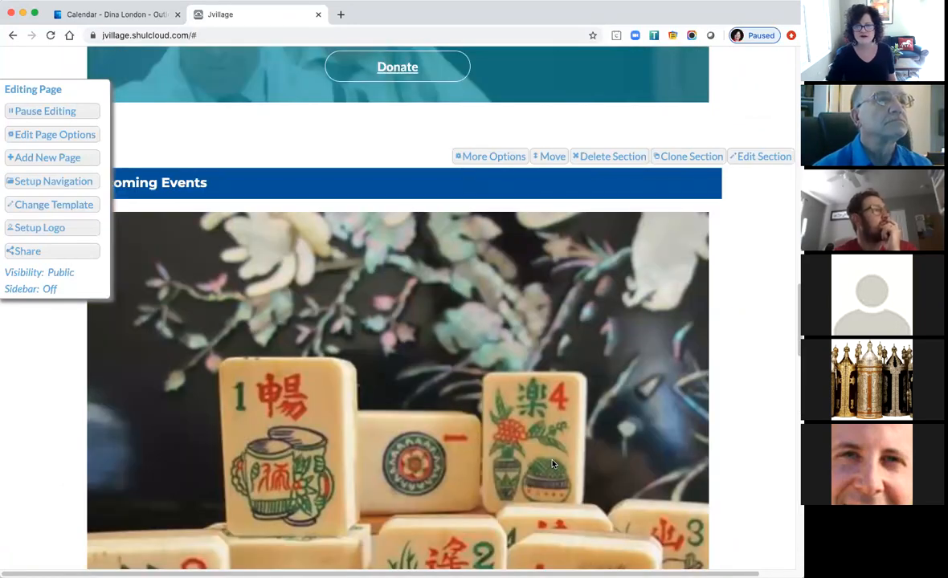
scroll(553, 464, up, 3)
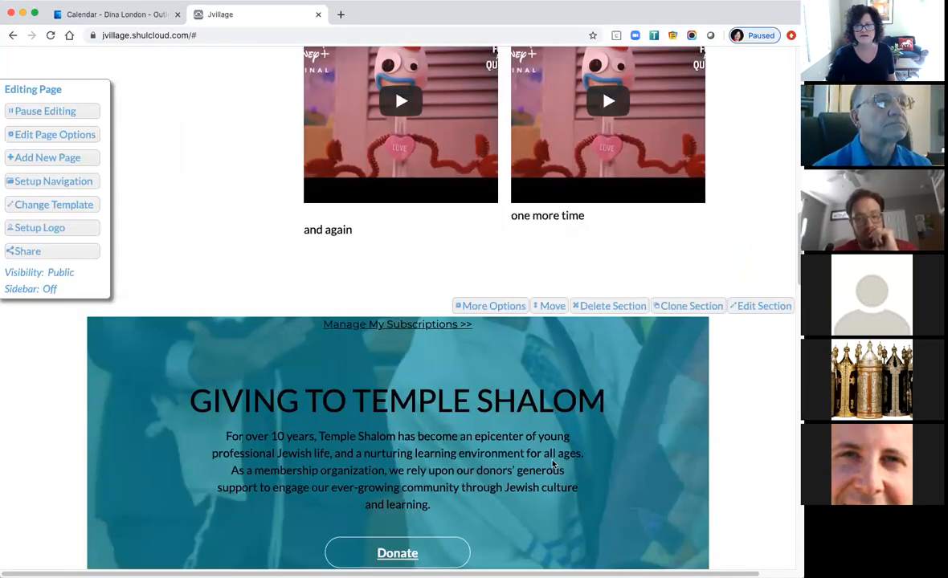
scroll(553, 463, up, 10)
scroll(553, 463, up, 7)
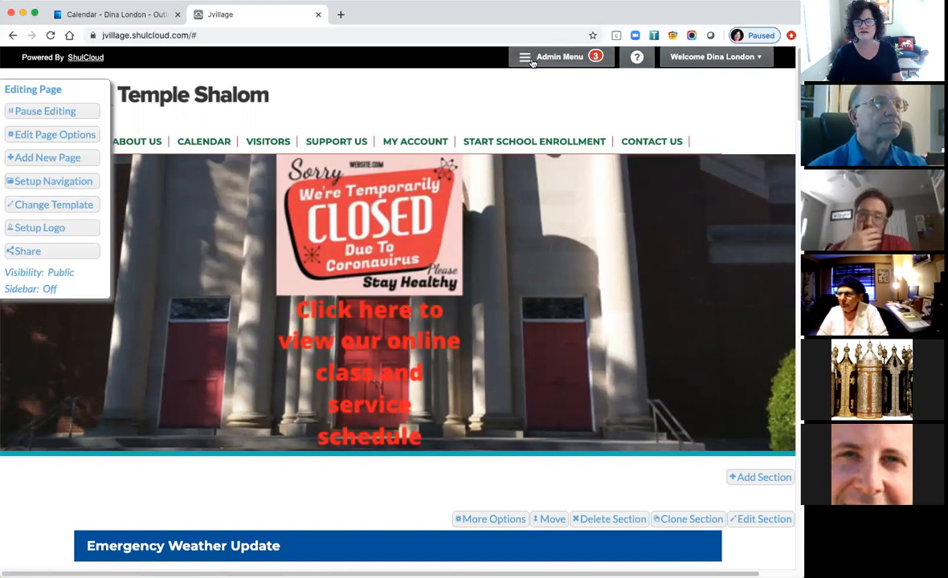
Open Setup Navigation from the Editing Page panel after briefly checking the Admin Menu.
click(566, 58)
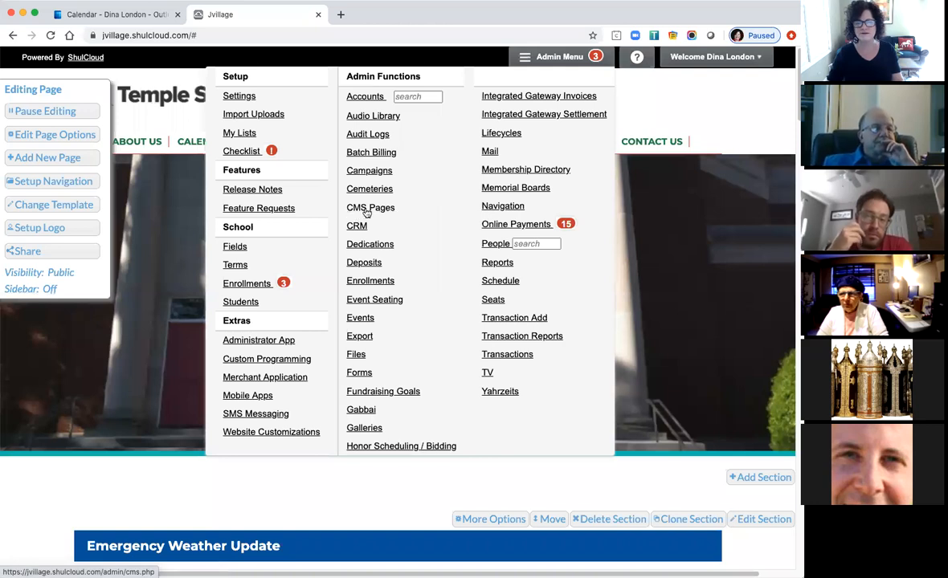
click(531, 54)
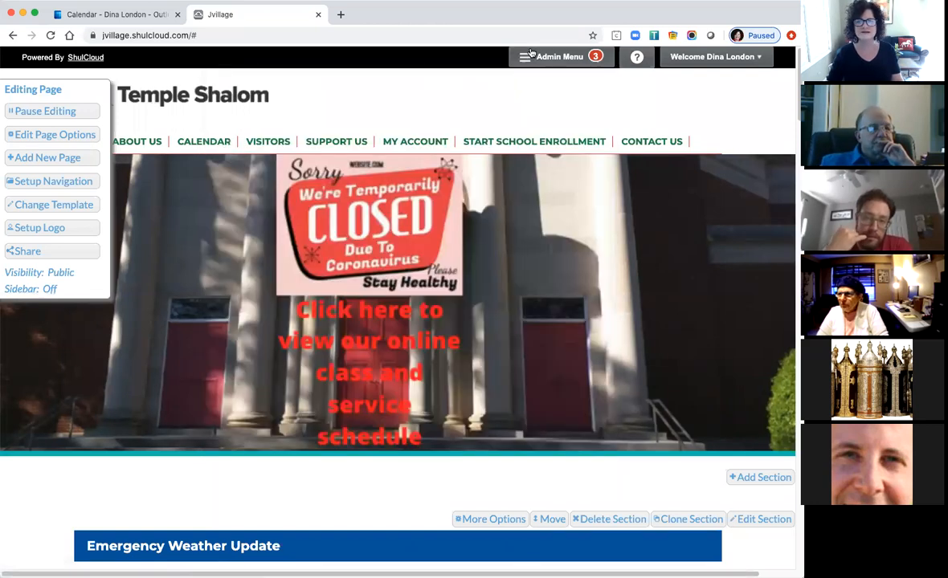
click(64, 185)
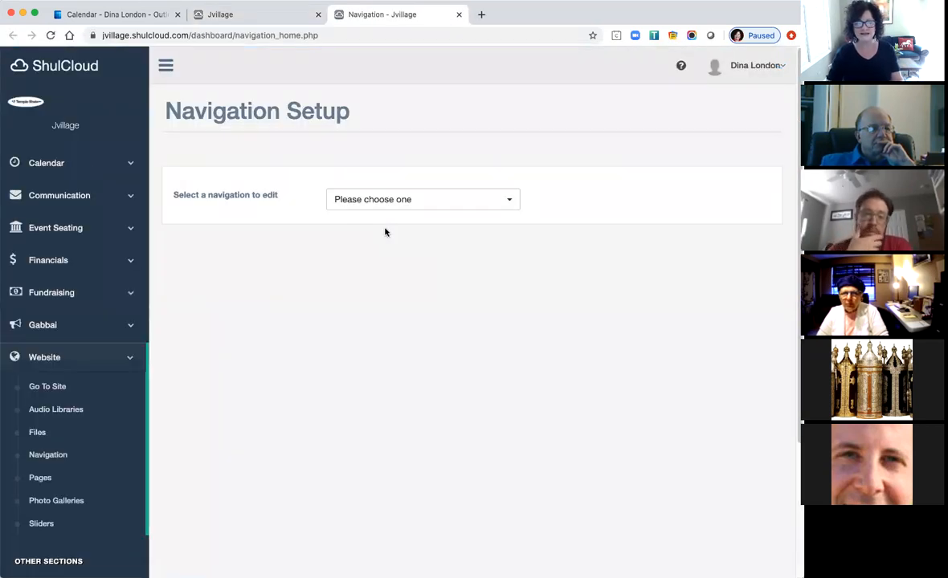
Choose Main Navigation for editing and scroll down to the blank items below Contact Us.
click(452, 205)
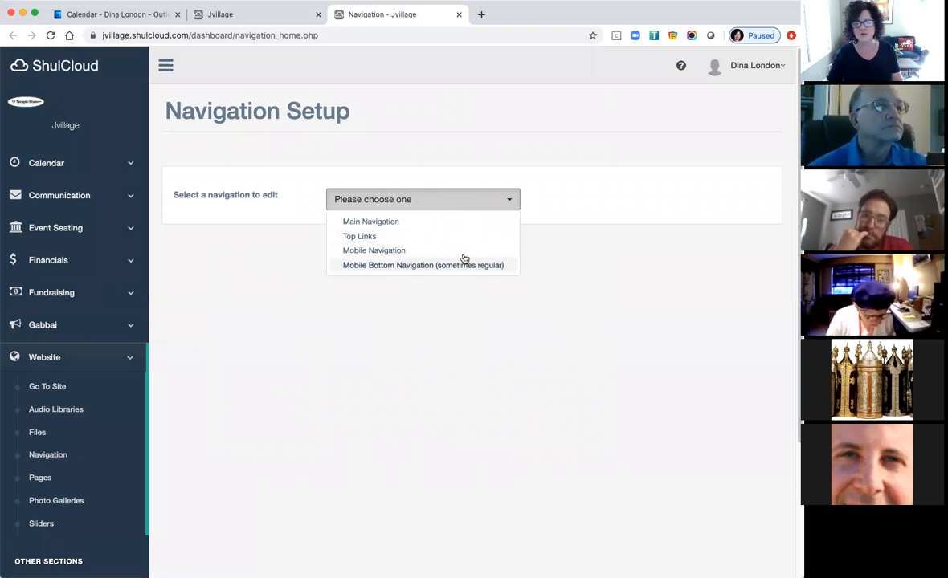
click(379, 225)
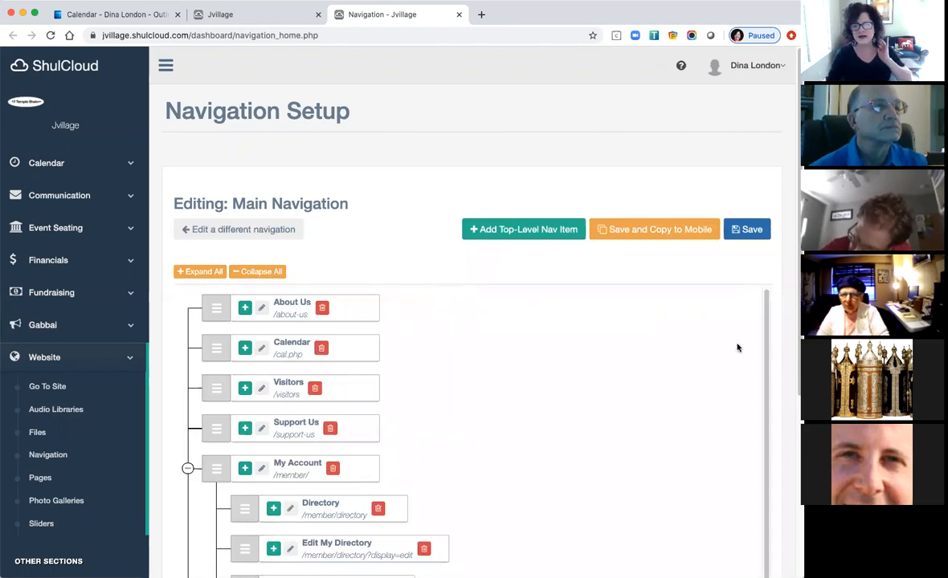
scroll(737, 345, down, 2)
scroll(737, 321, down, 1)
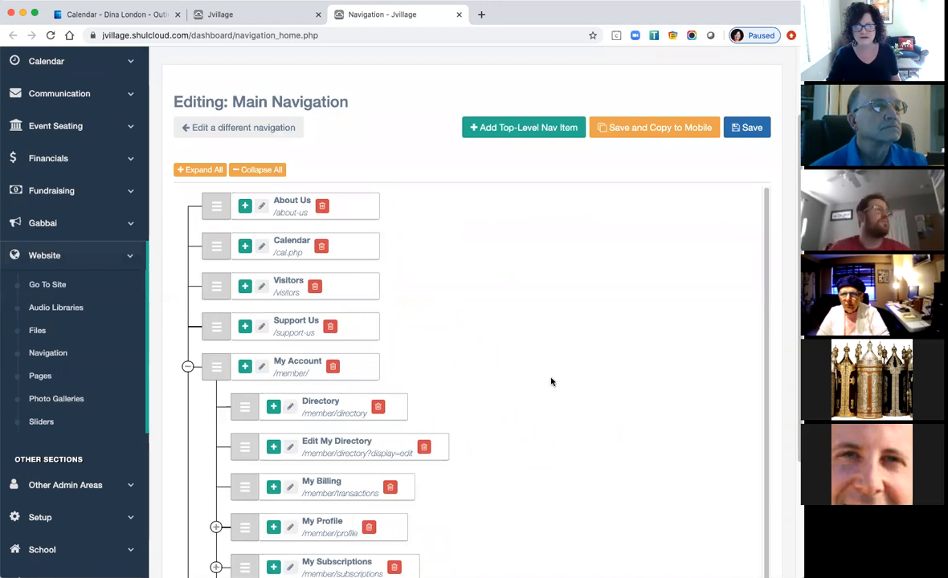
scroll(551, 383, down, 1)
scroll(551, 384, up, 1)
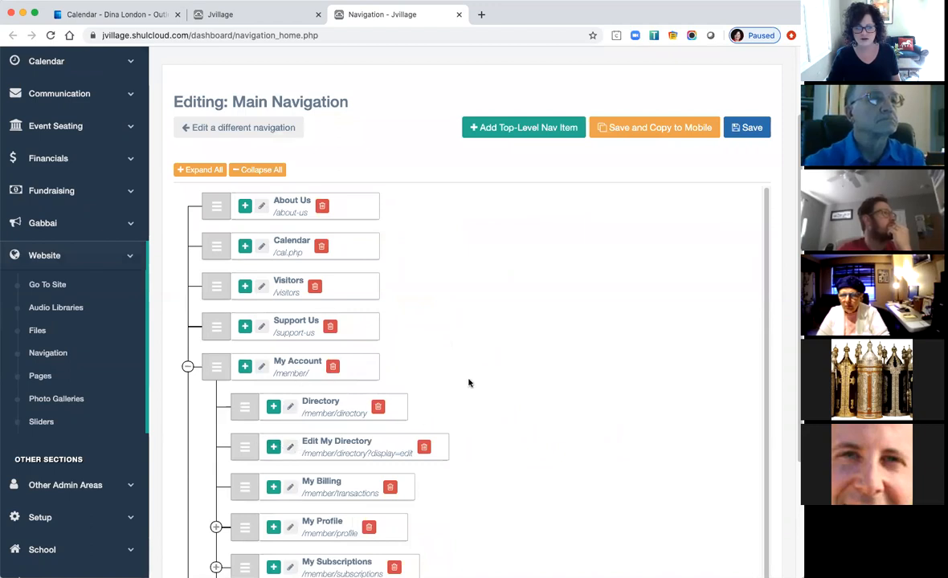
scroll(475, 401, down, 3)
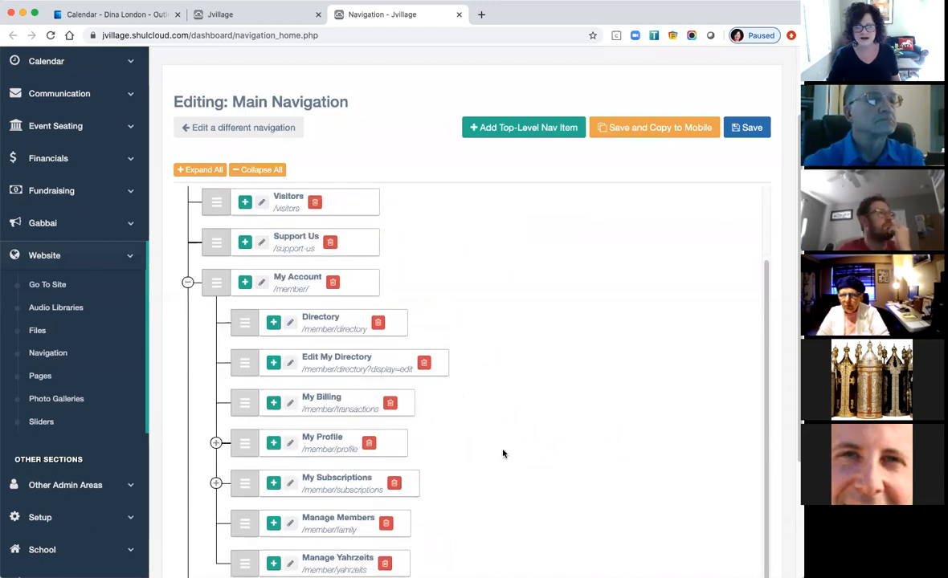
scroll(508, 453, down, 4)
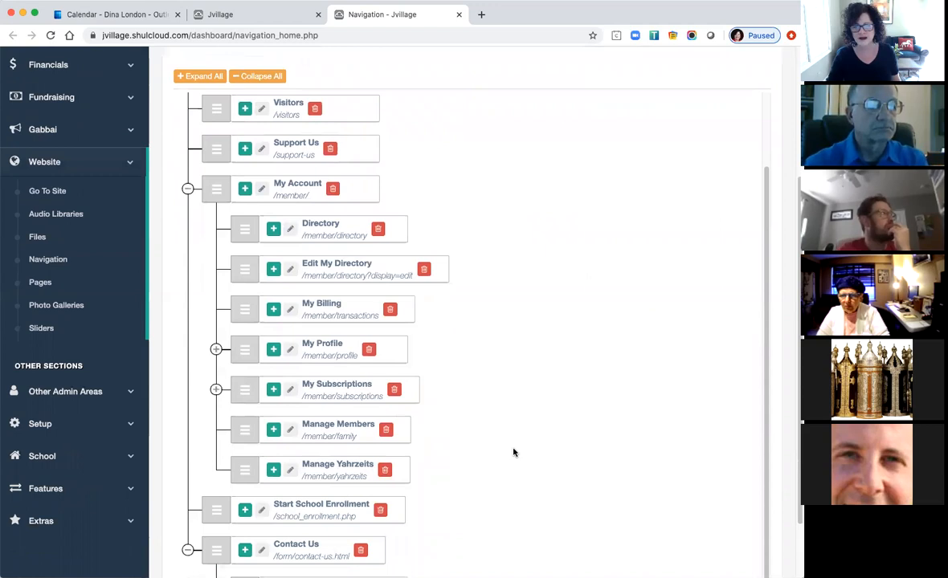
scroll(514, 453, down, 1)
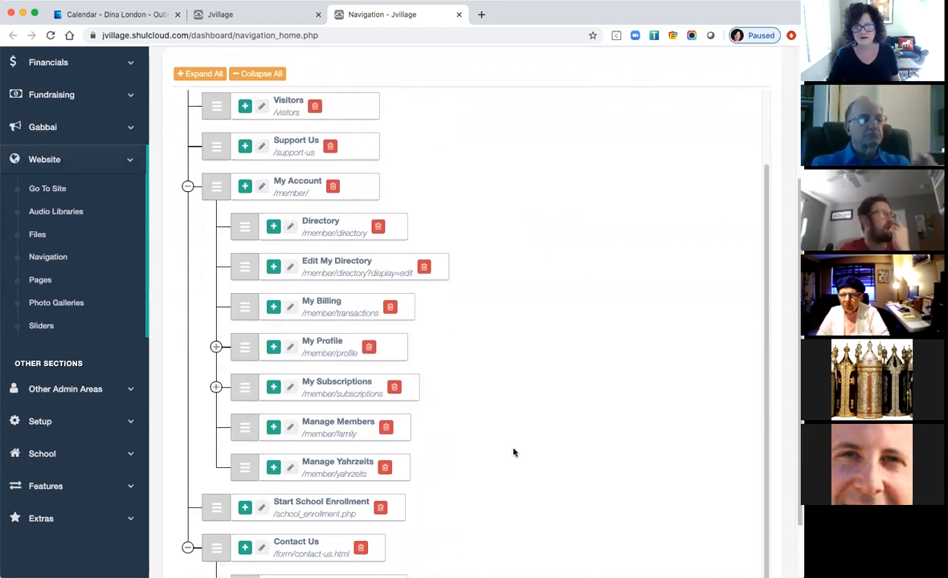
scroll(514, 453, down, 3)
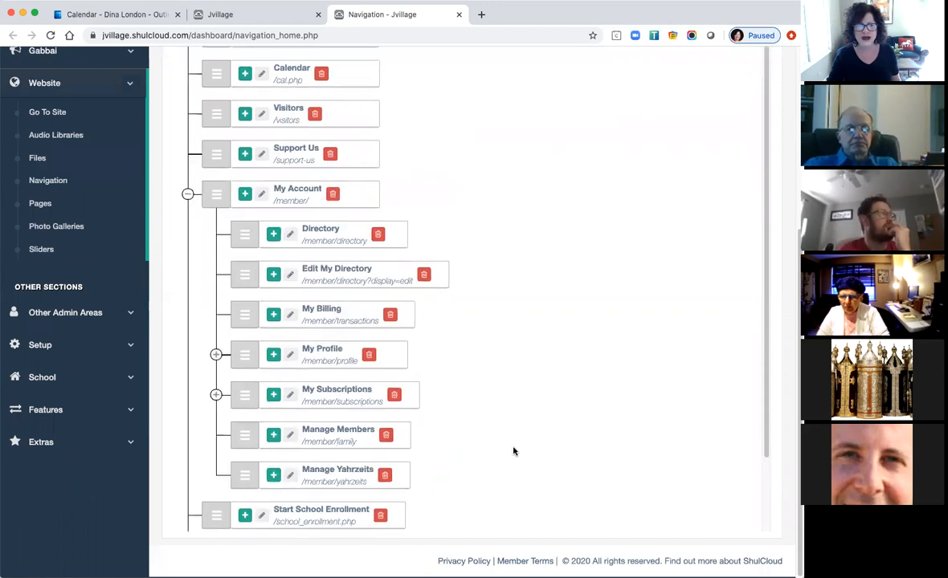
scroll(514, 452, up, 5)
scroll(514, 451, down, 1)
scroll(514, 451, up, 2)
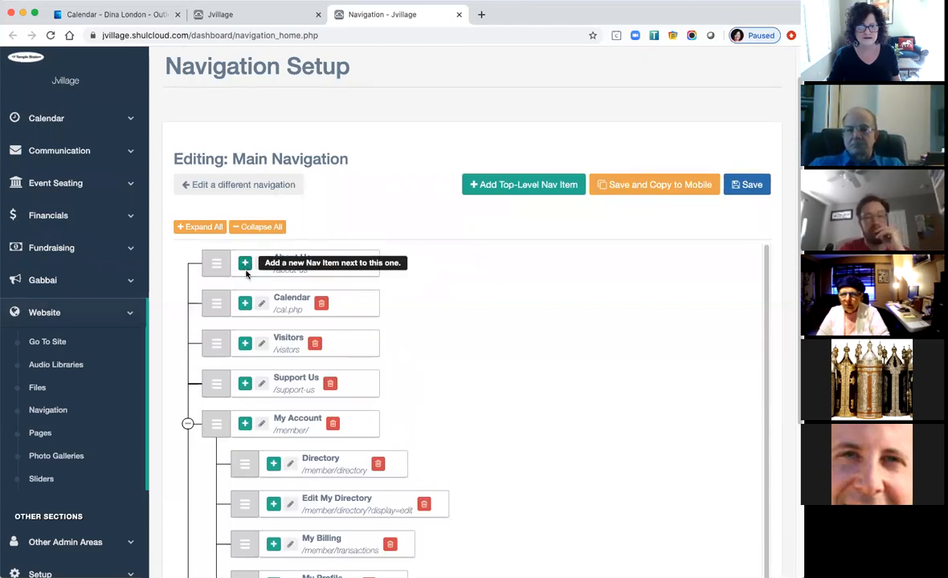
scroll(589, 357, down, 2)
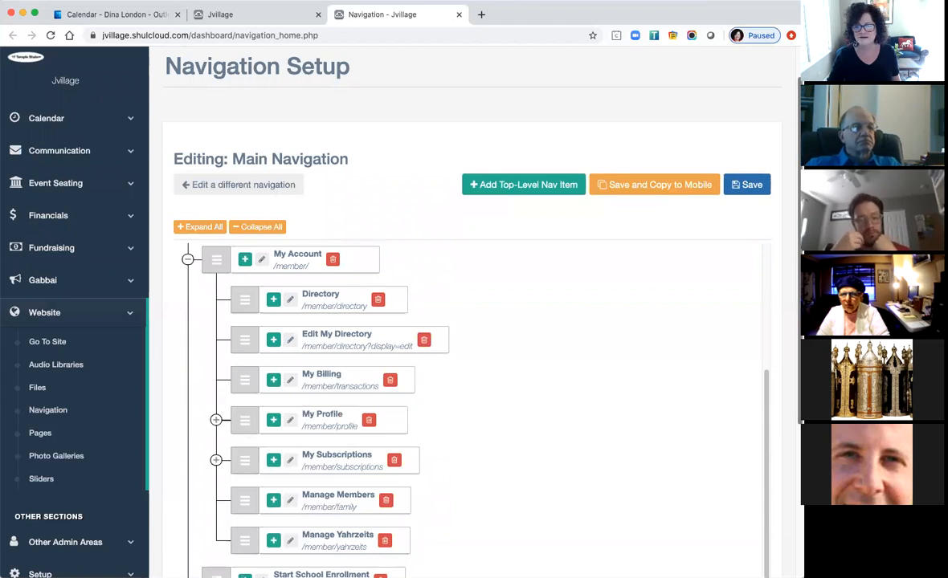
scroll(787, 496, down, 5)
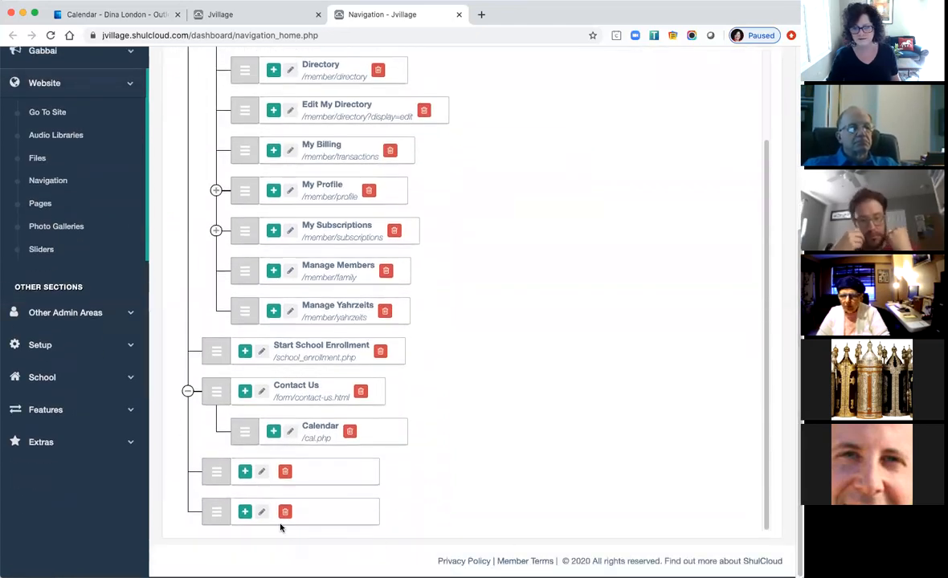
Edit the empty navigation item and switch its Nav Category to Special.
click(261, 476)
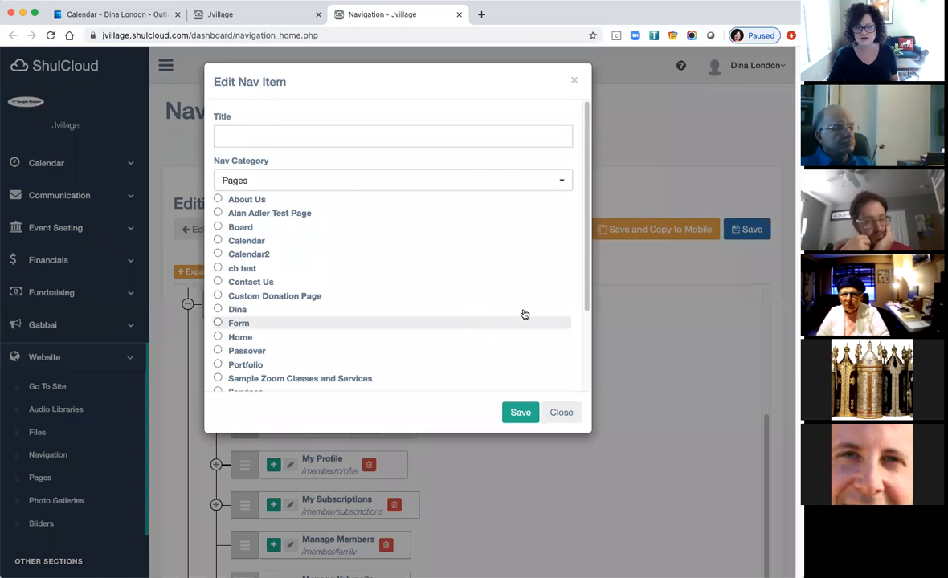
scroll(579, 255, down, 1)
scroll(580, 255, down, 5)
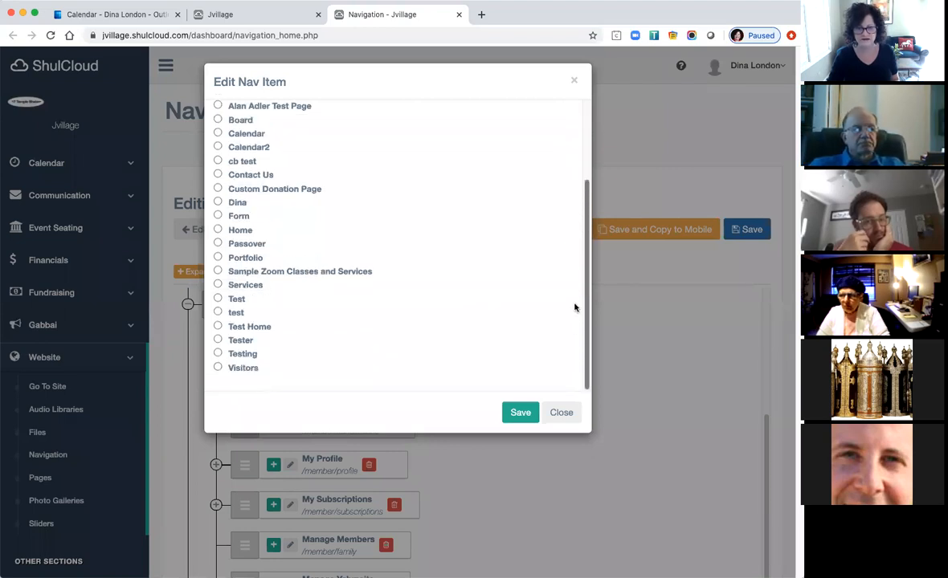
scroll(571, 266, up, 4)
scroll(572, 255, up, 2)
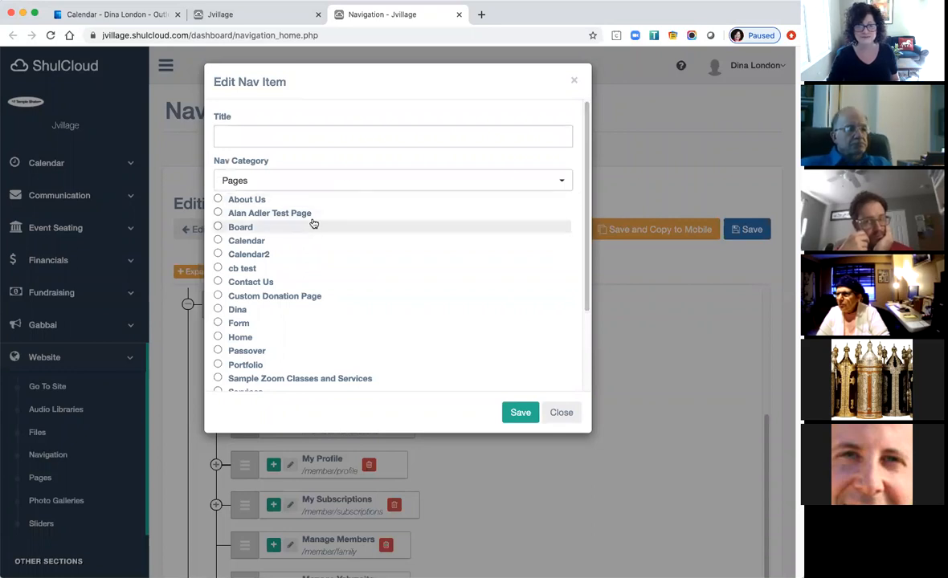
click(347, 183)
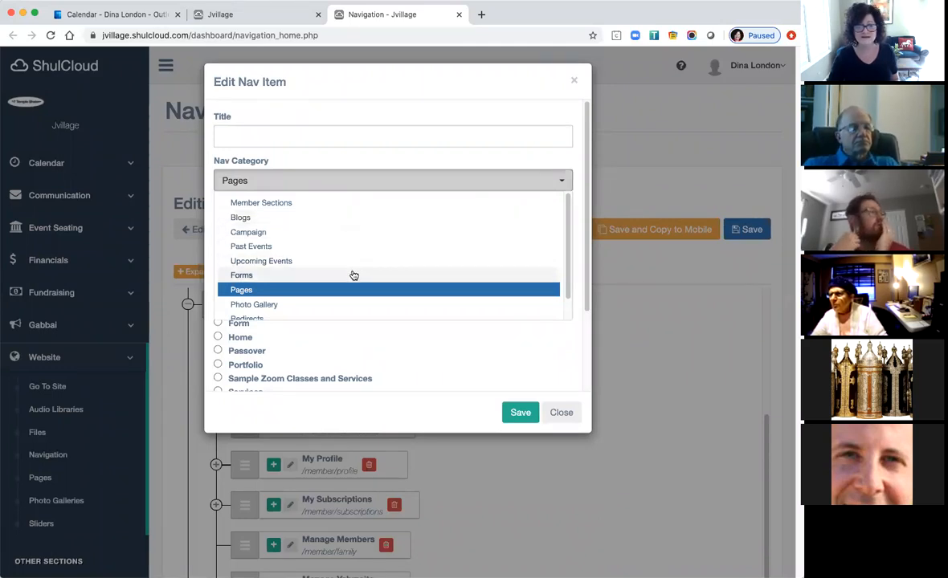
scroll(359, 274, down, 1)
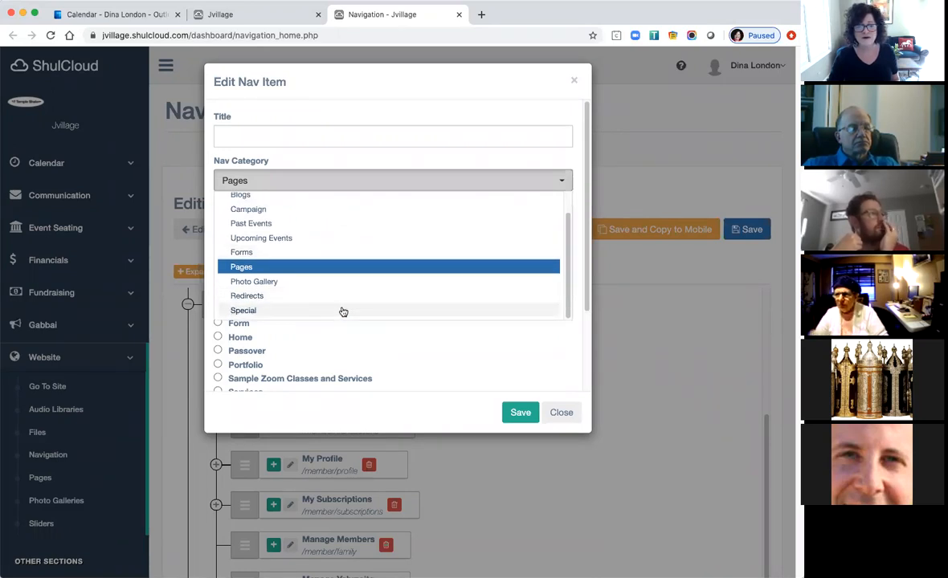
click(324, 311)
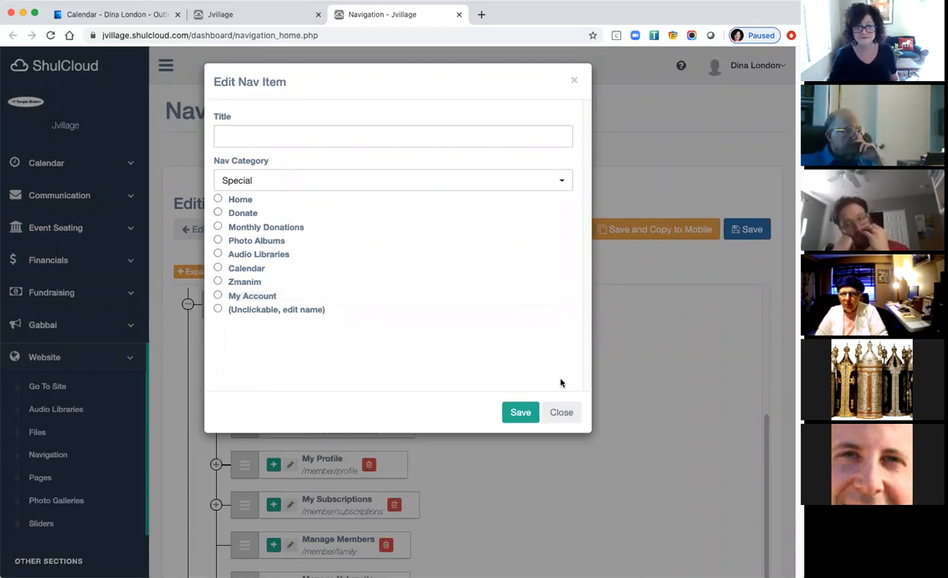
Try the Redirects category, then set the Nav Category back to Pages.
click(370, 187)
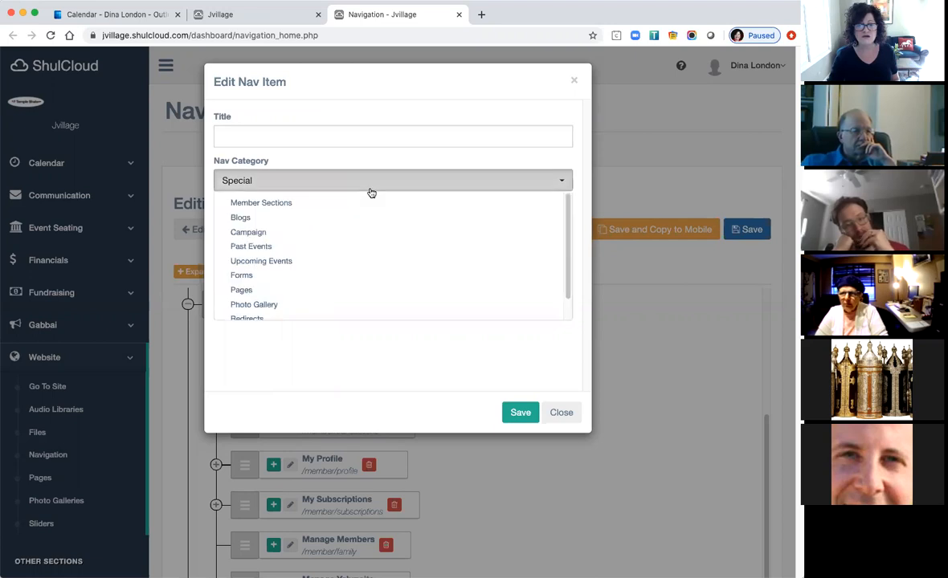
scroll(523, 241, down, 2)
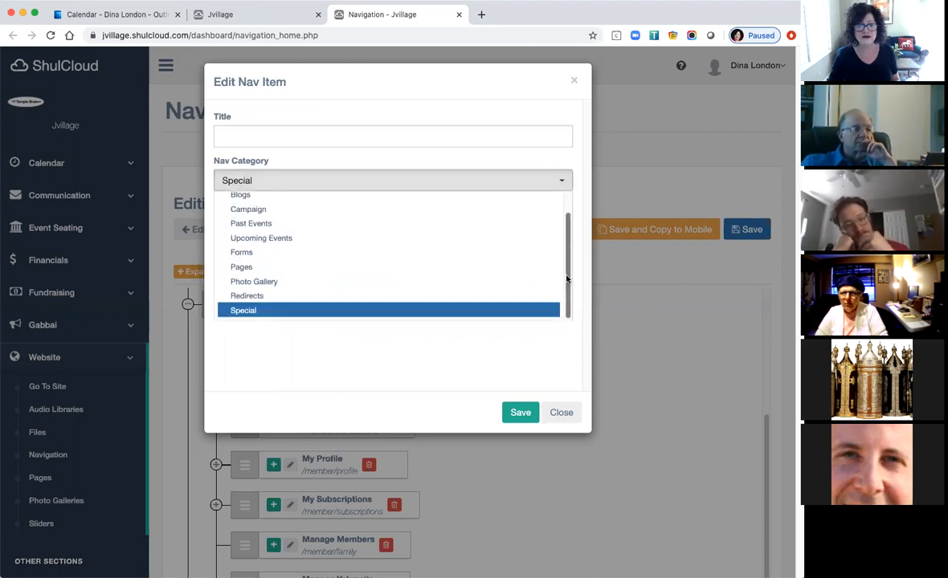
click(377, 297)
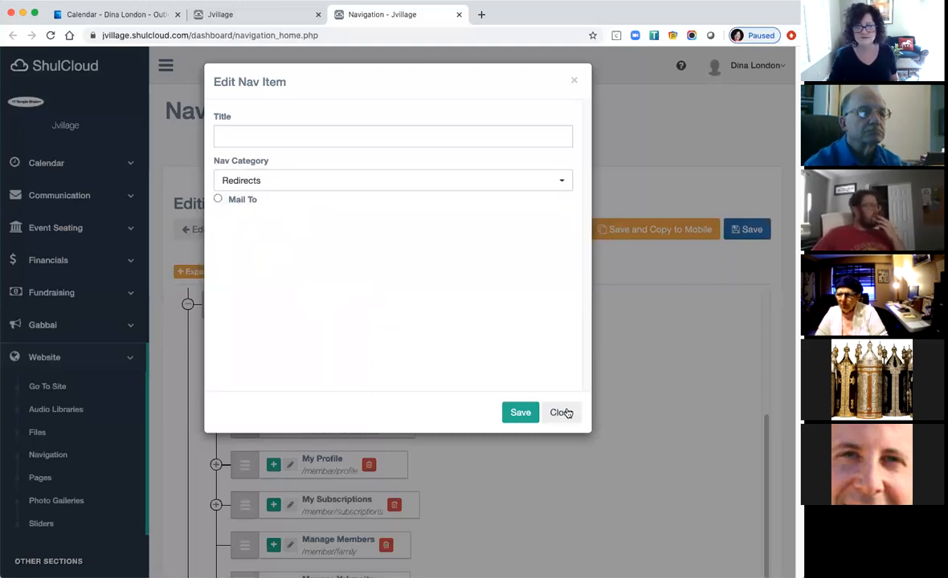
click(395, 185)
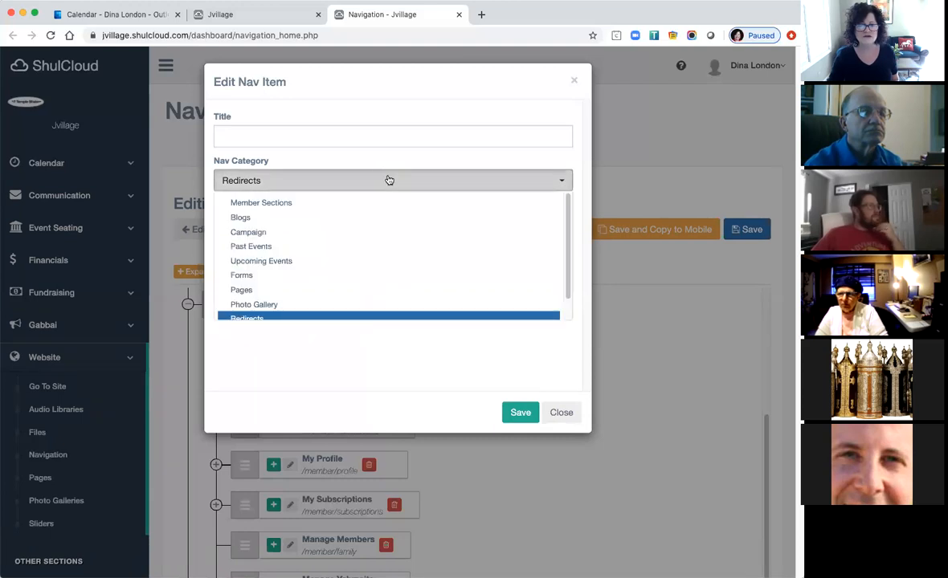
click(346, 290)
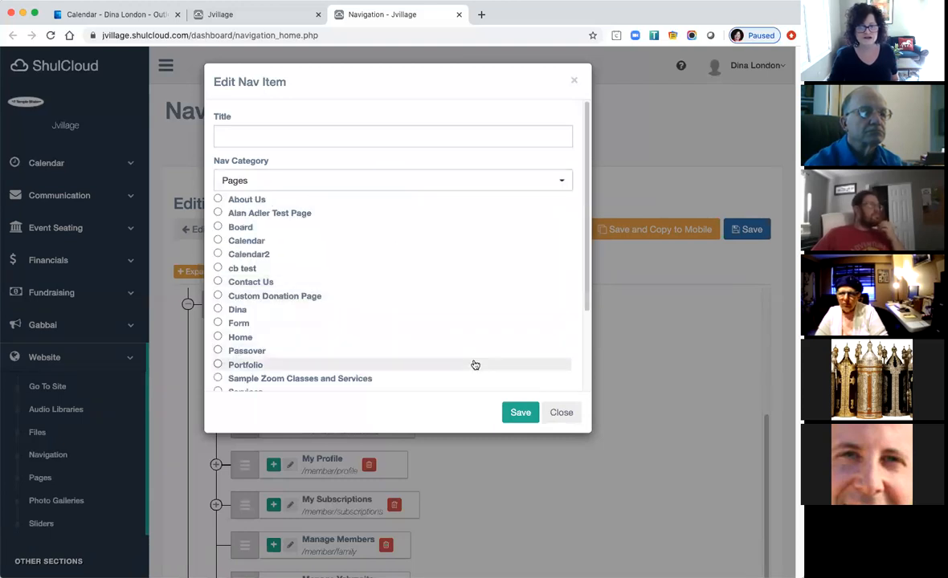
scroll(475, 366, down, 2)
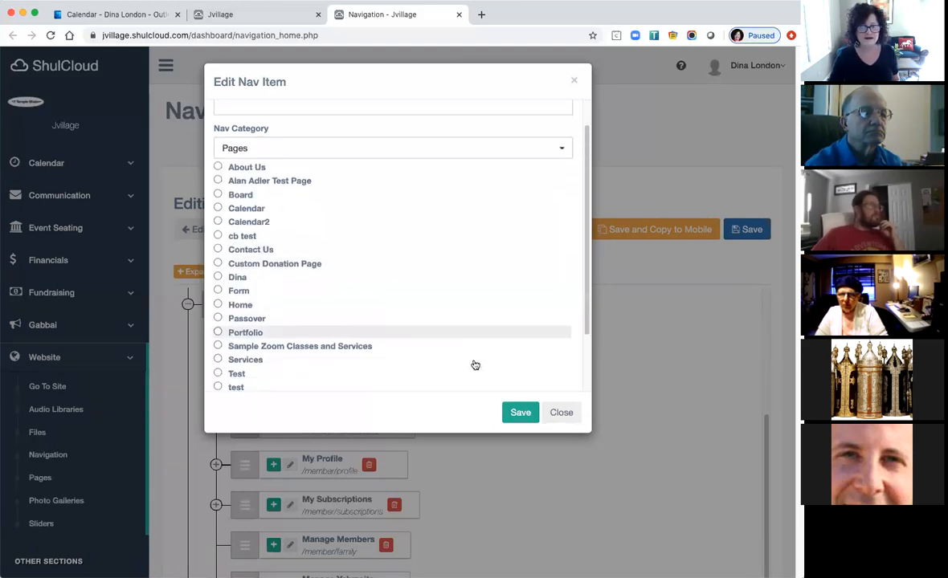
Link the item to the Board page, title it 'Board of Directors', and save.
click(243, 195)
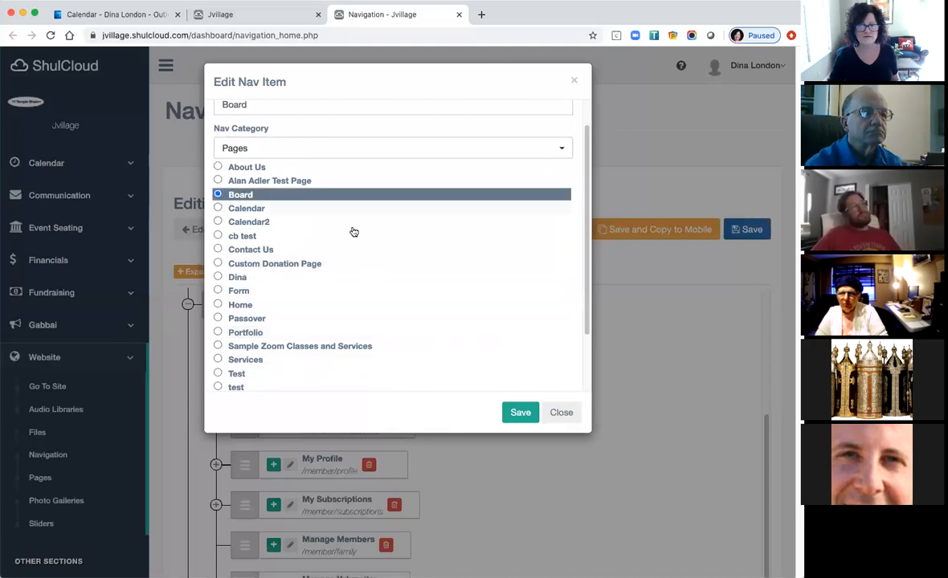
scroll(345, 190, up, 2)
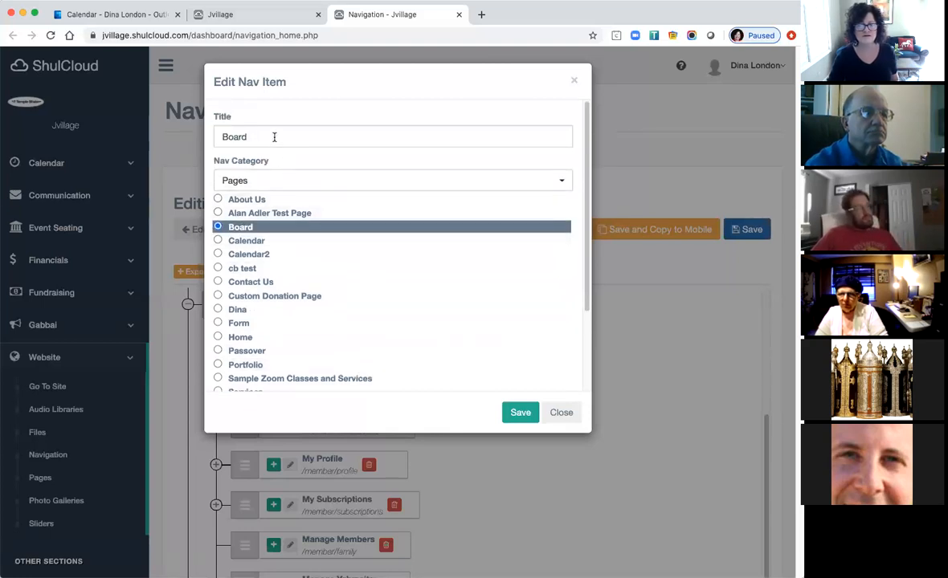
text(of Directors)
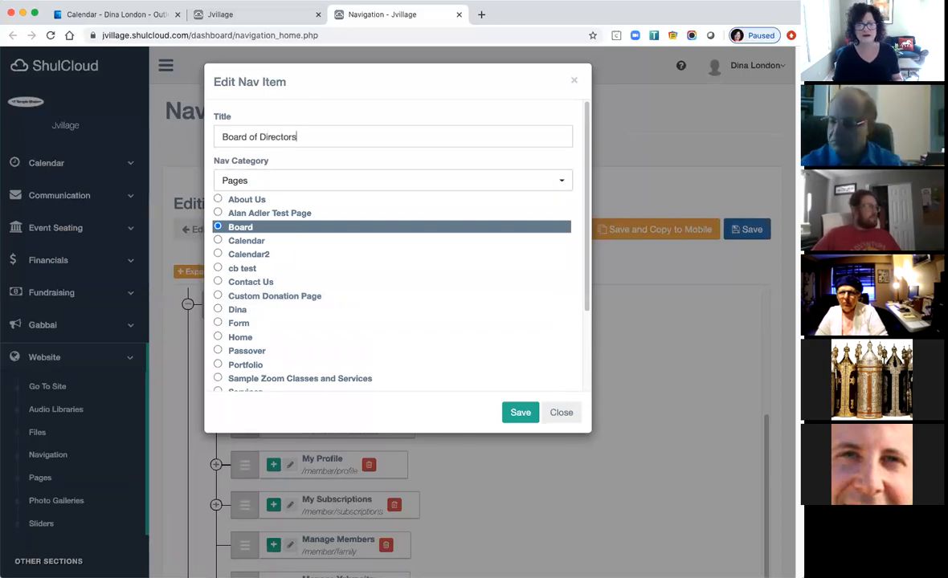
click(524, 418)
Move Board of Directors up in the Main Navigation to sit right after Calendar.
scroll(569, 514, down, 5)
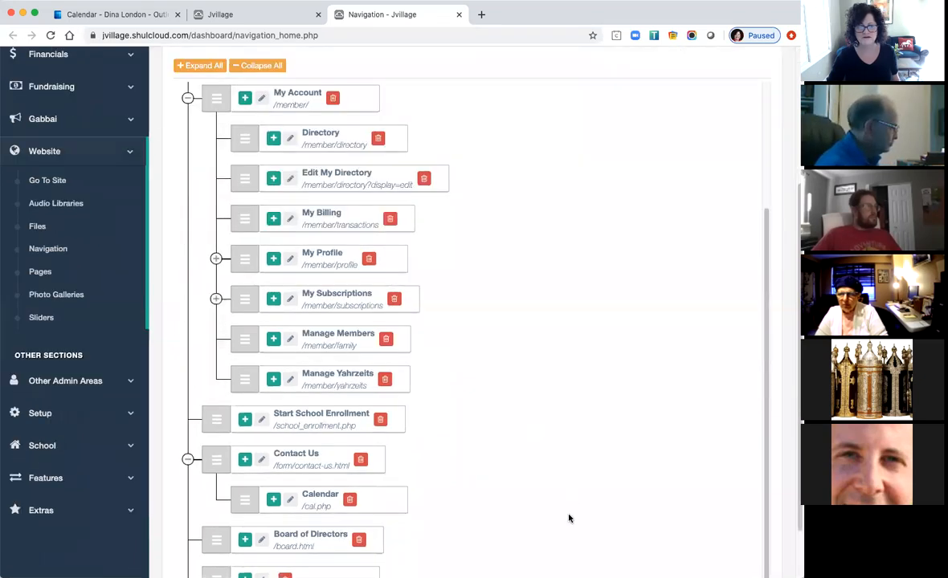
scroll(568, 518, down, 2)
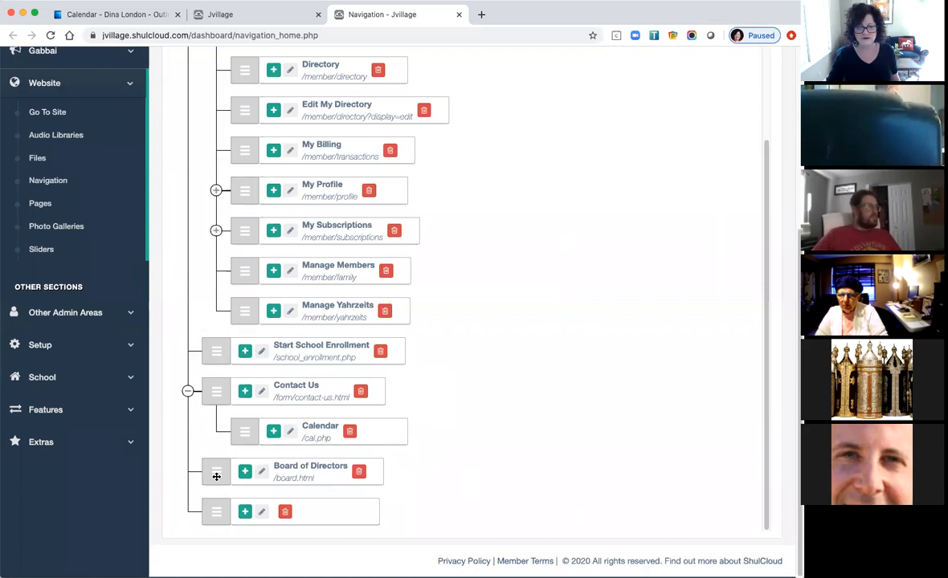
drag(213, 474, 202, 99)
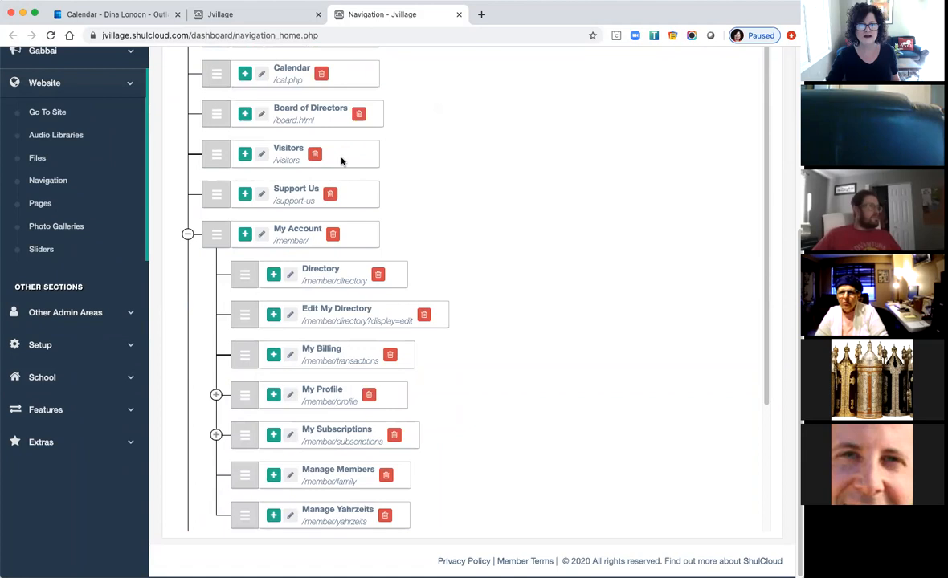
Nest Visitors beneath Board of Directors and save the Main Navigation.
scroll(504, 262, up, 3)
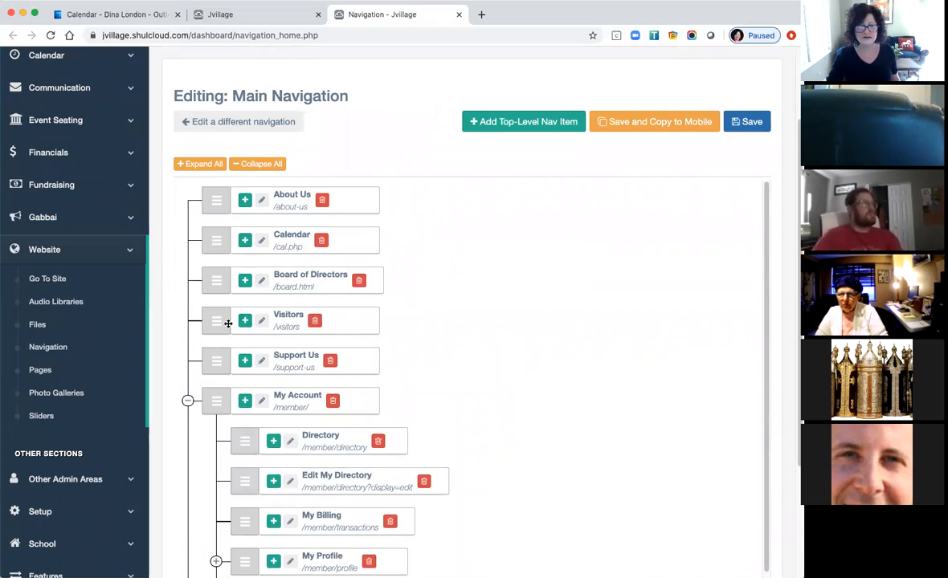
drag(214, 320, 254, 314)
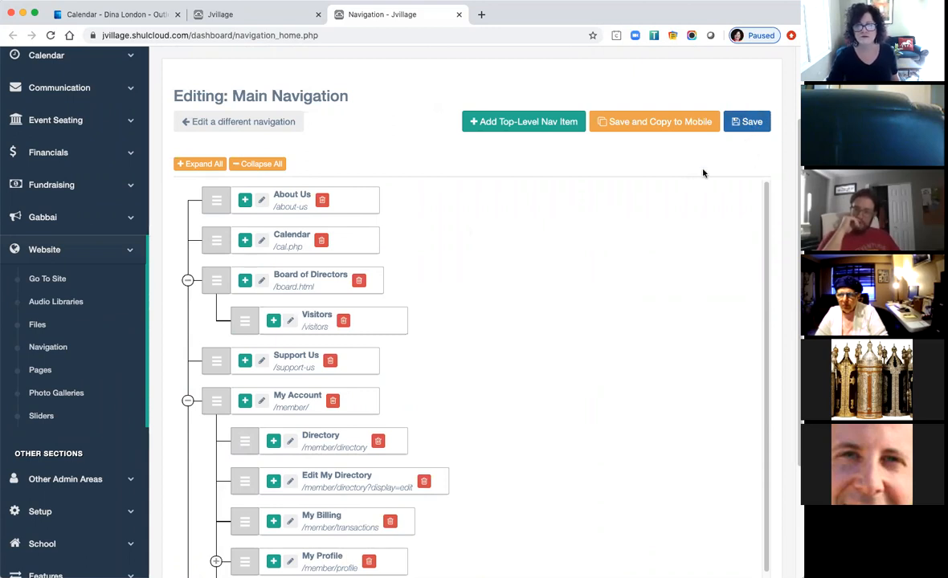
click(746, 122)
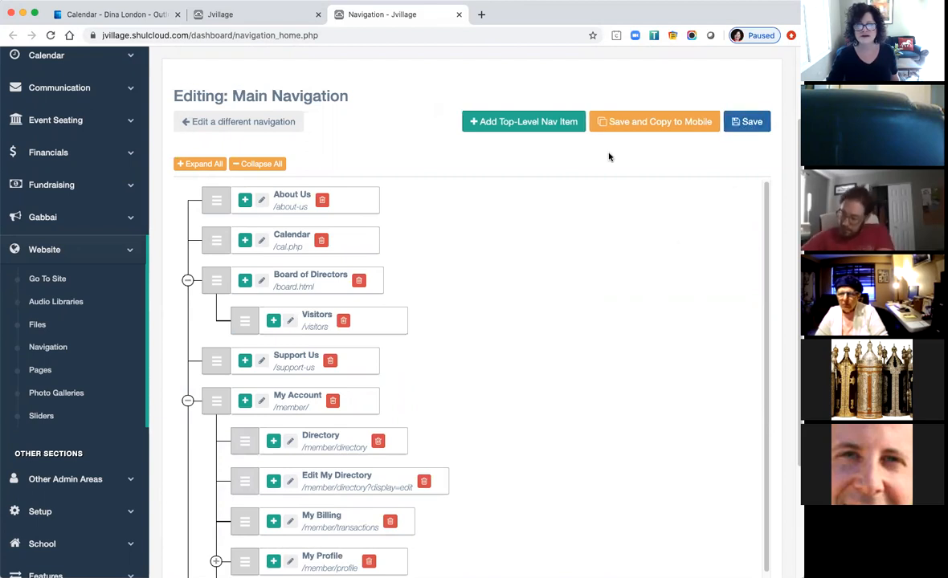
scroll(484, 262, up, 3)
Open the live Temple Shalom site and go to the Board of Directors page from its top menu.
click(70, 70)
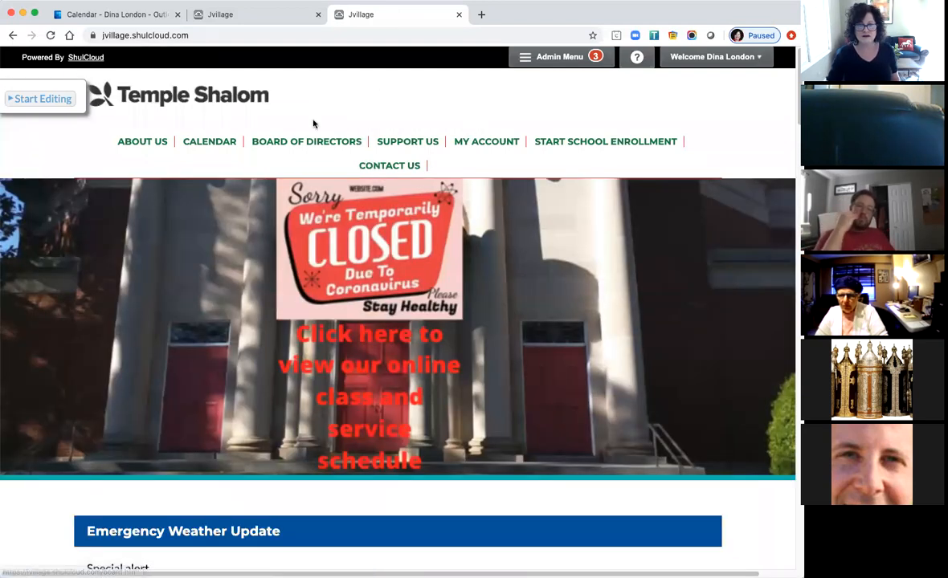
mouse_move(277, 137)
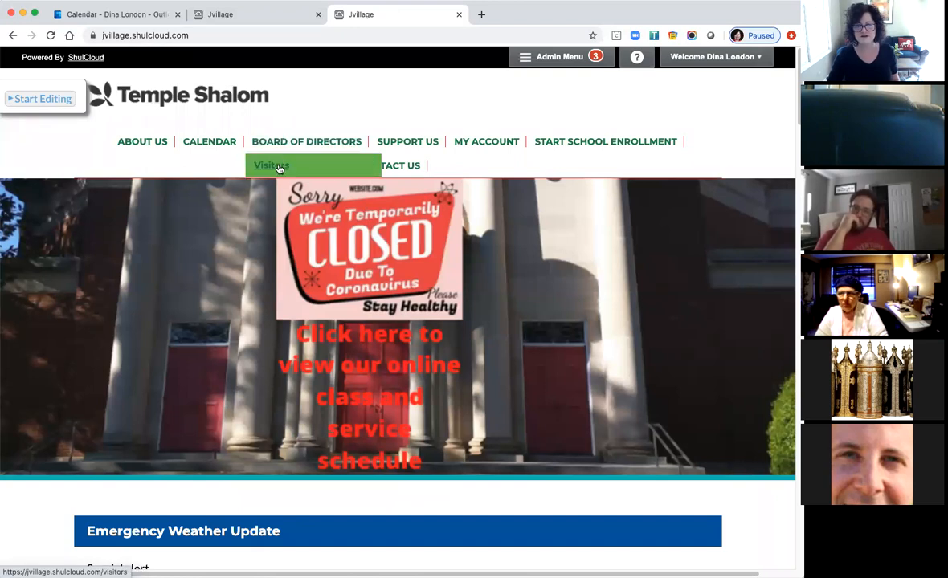
click(277, 144)
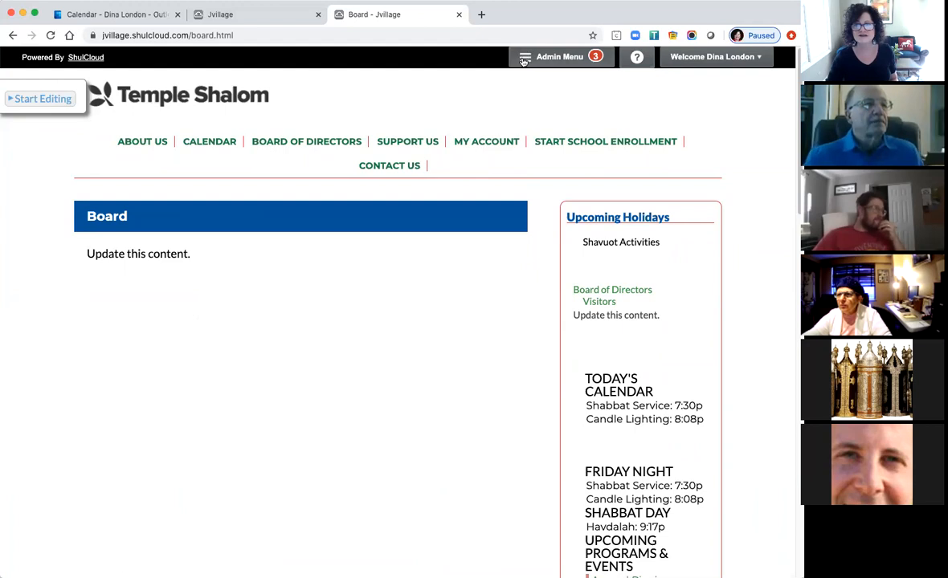
click(555, 60)
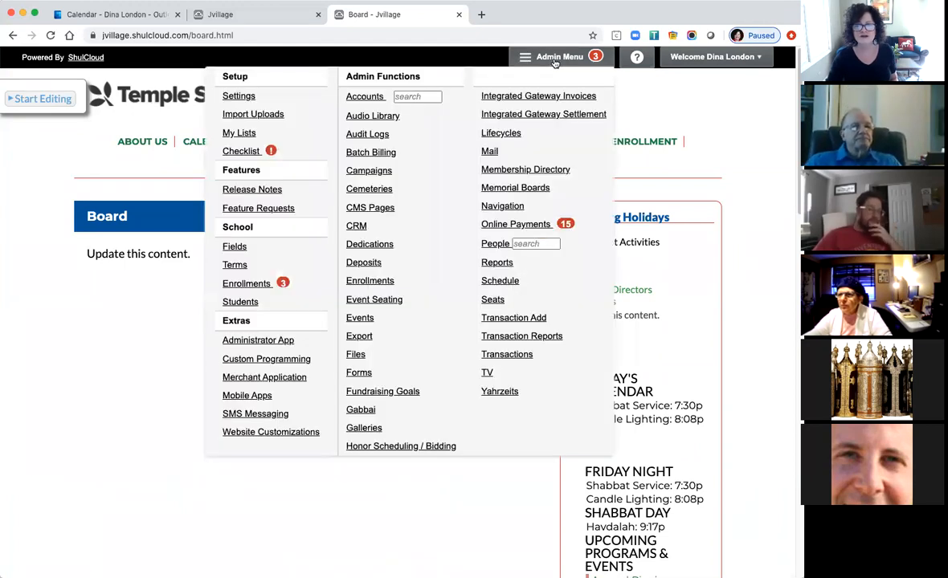
click(378, 209)
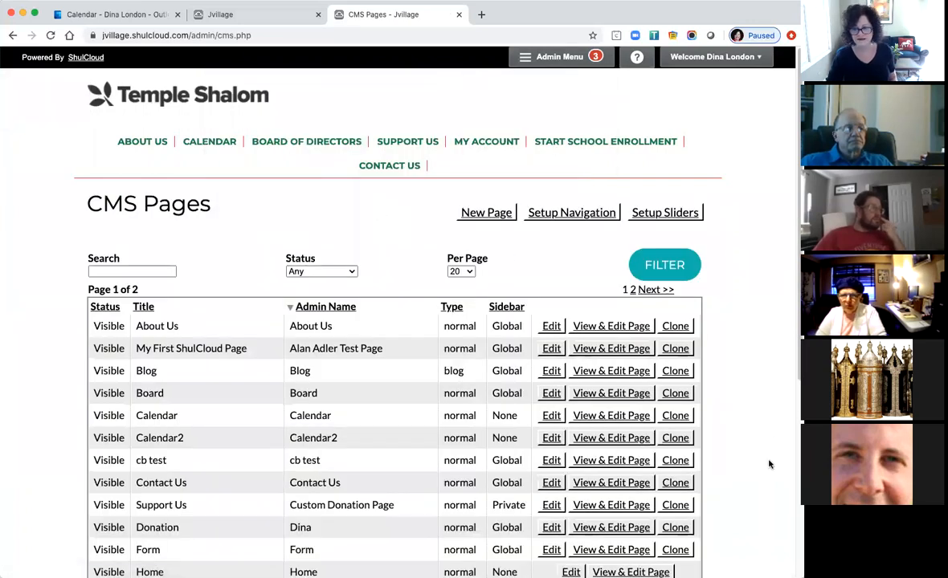
scroll(769, 465, down, 3)
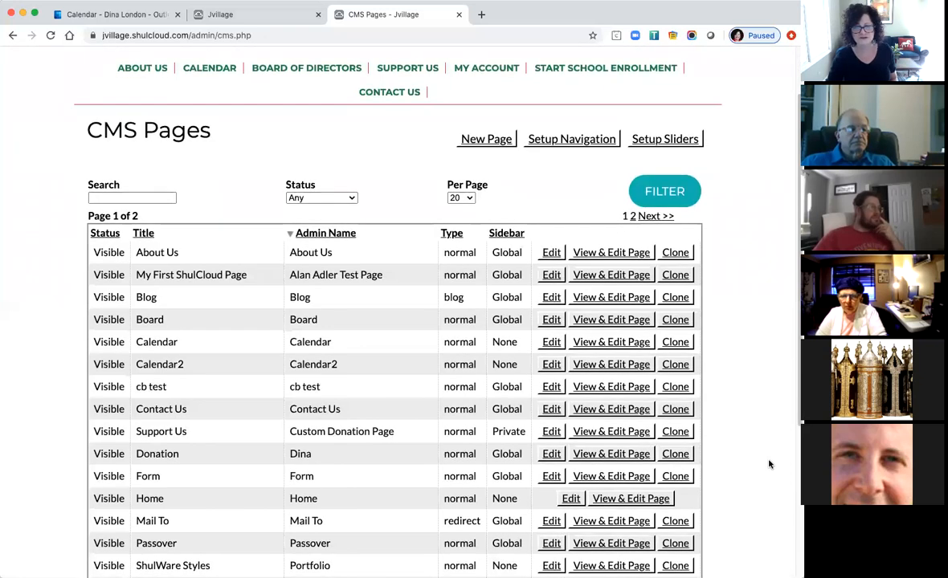
scroll(769, 465, down, 1)
scroll(769, 465, down, 4)
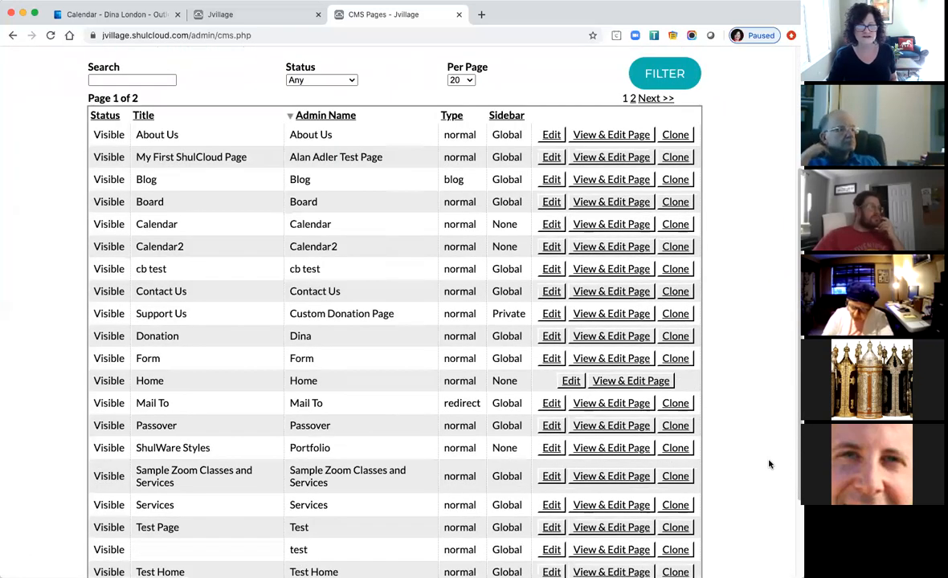
scroll(769, 464, down, 1)
scroll(769, 464, down, 4)
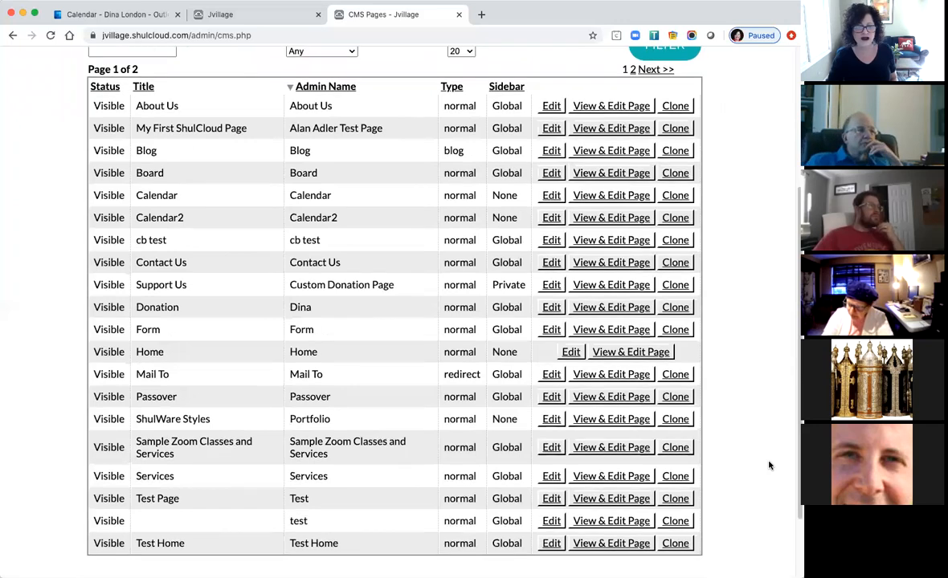
scroll(769, 465, up, 13)
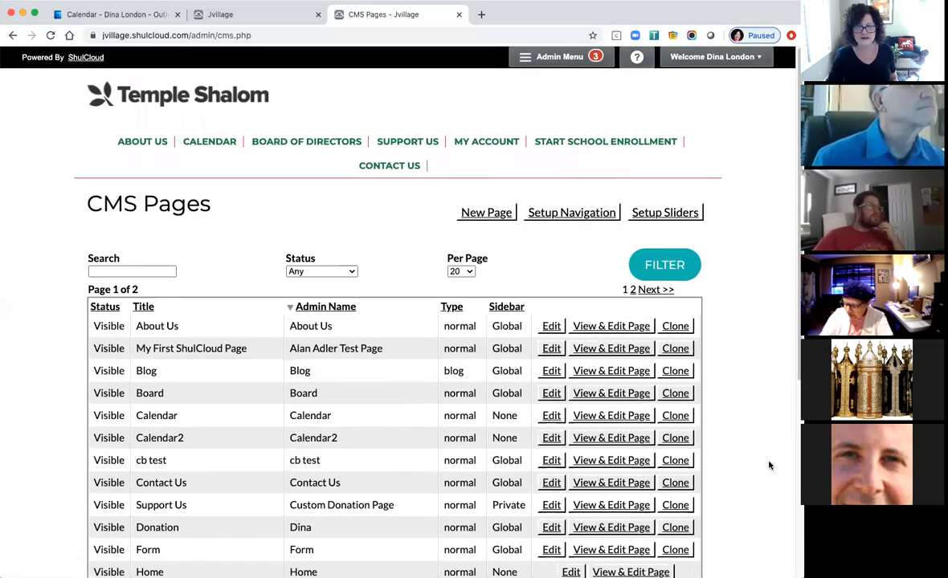
scroll(769, 465, down, 1)
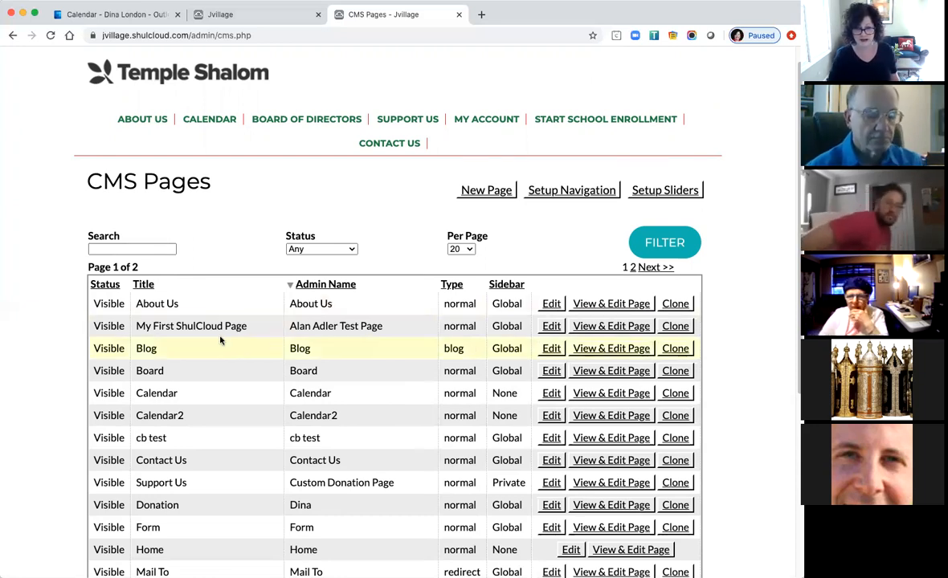
Open the About Us page, turn on editing, and bring up its page options form.
click(588, 306)
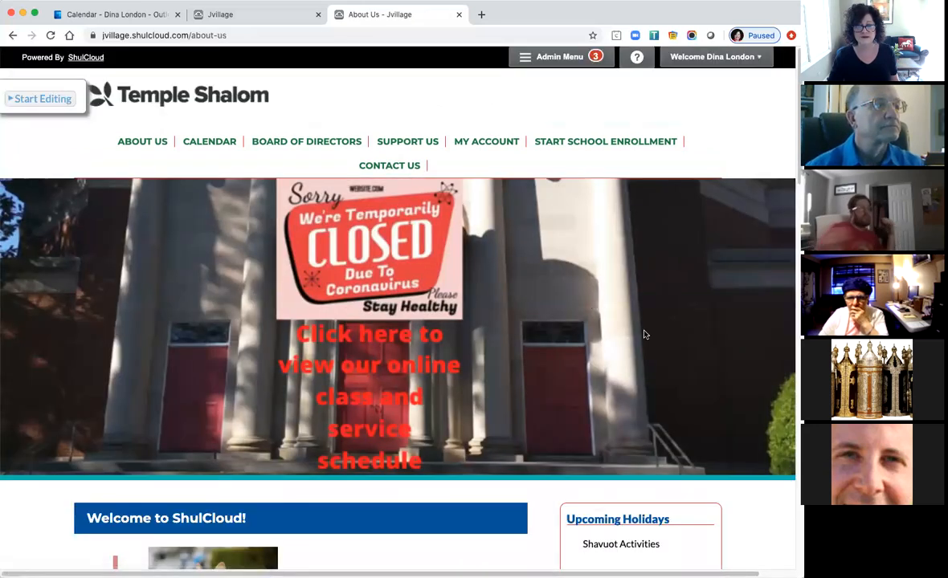
scroll(648, 343, down, 5)
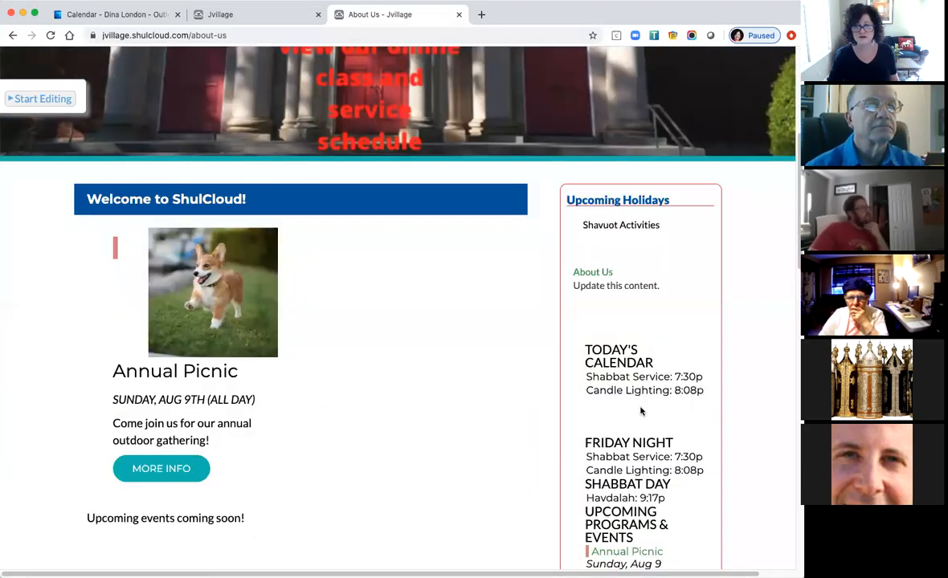
click(37, 101)
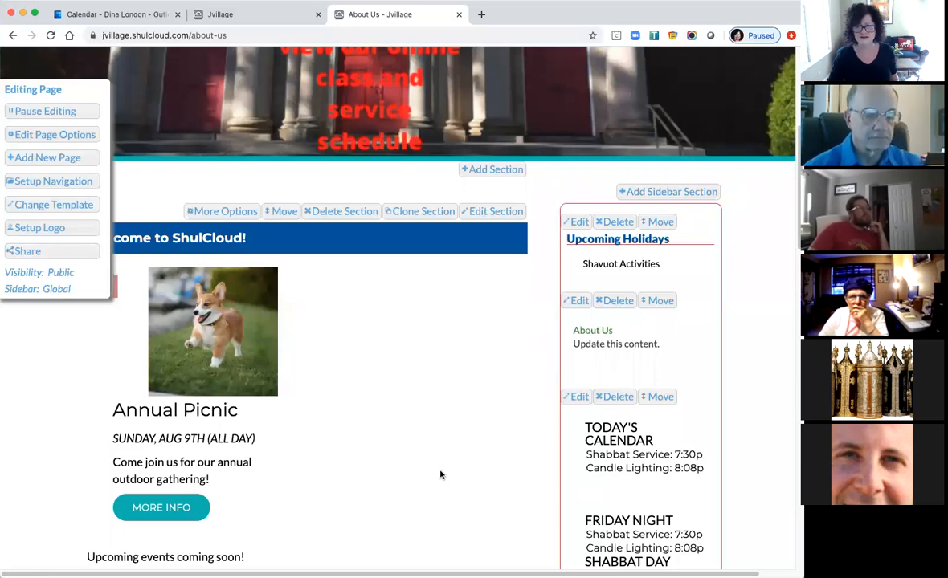
scroll(456, 434, down, 5)
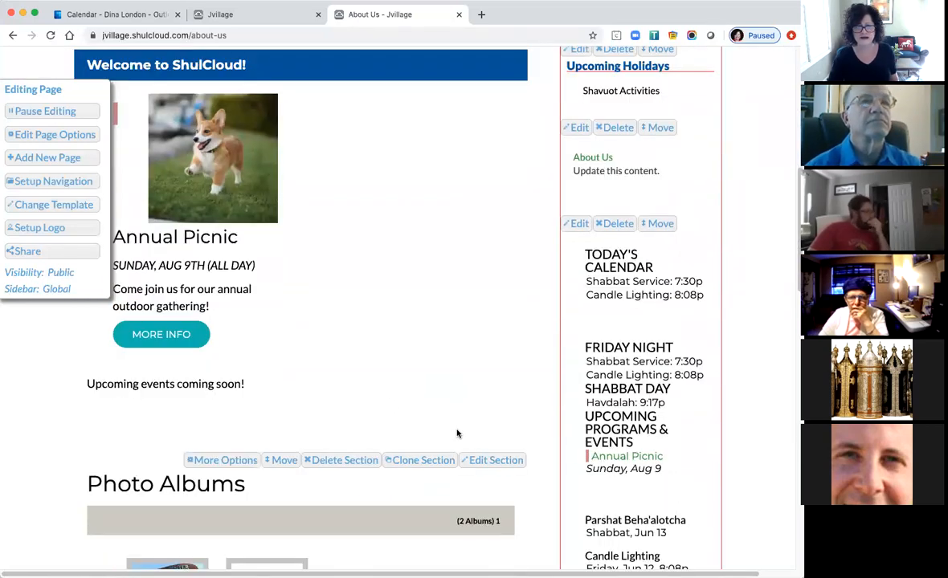
scroll(457, 434, up, 8)
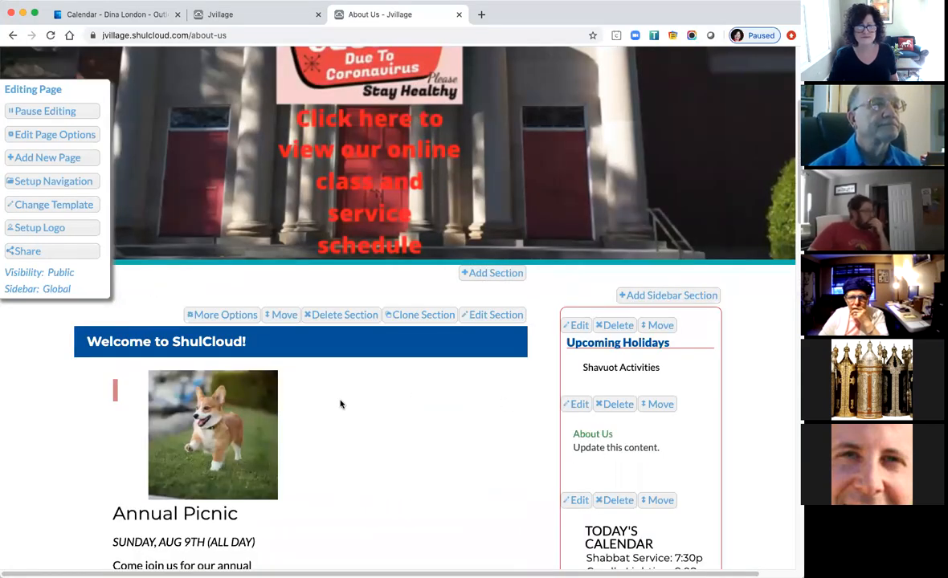
click(69, 137)
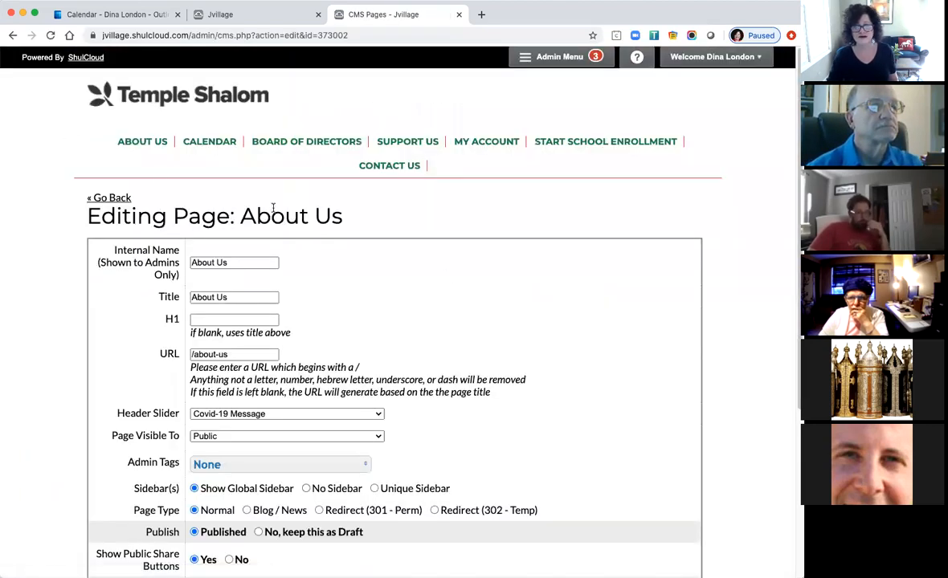
Change the About Us header slider to No Slider and keep page visibility on Public.
scroll(544, 354, down, 2)
scroll(543, 353, down, 3)
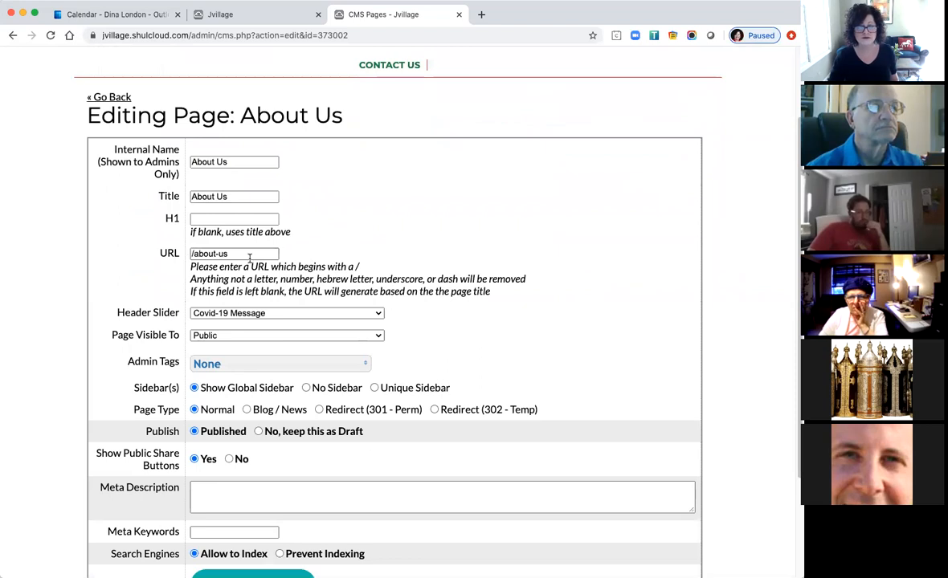
scroll(440, 255, down, 2)
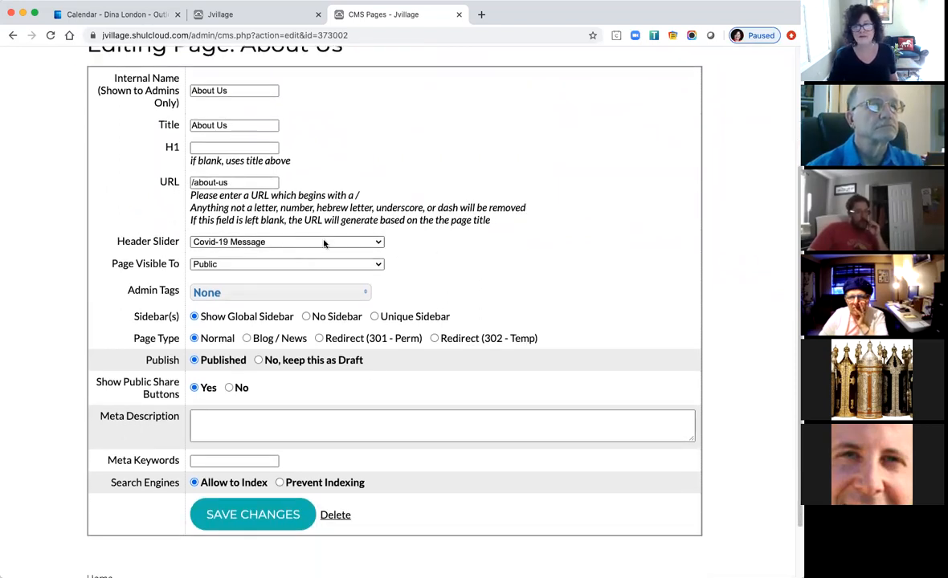
click(287, 242)
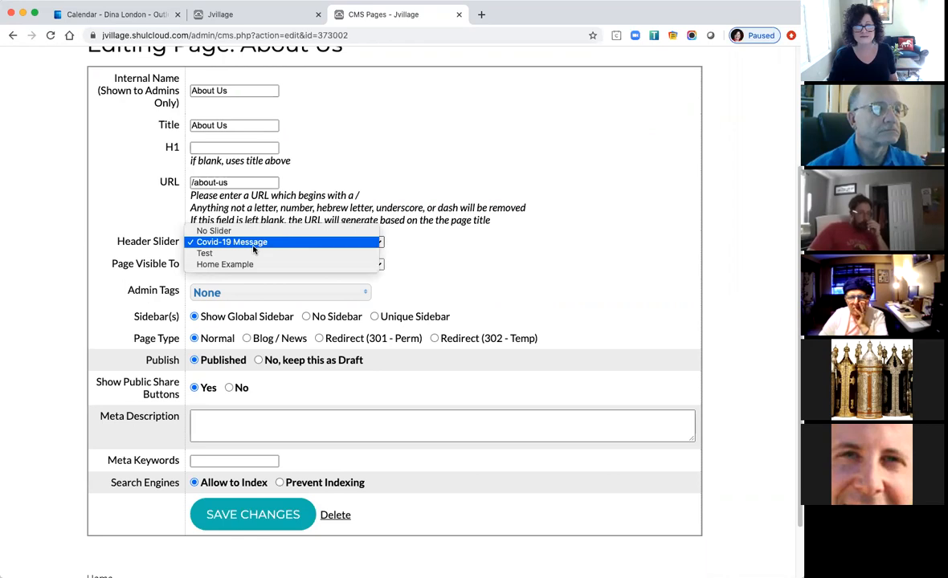
click(214, 230)
scroll(560, 277, down, 1)
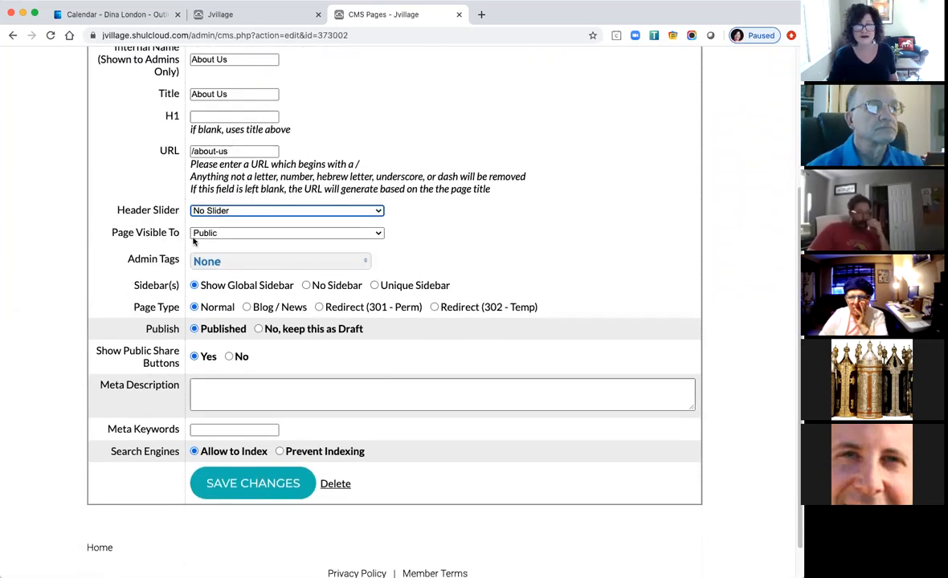
click(275, 236)
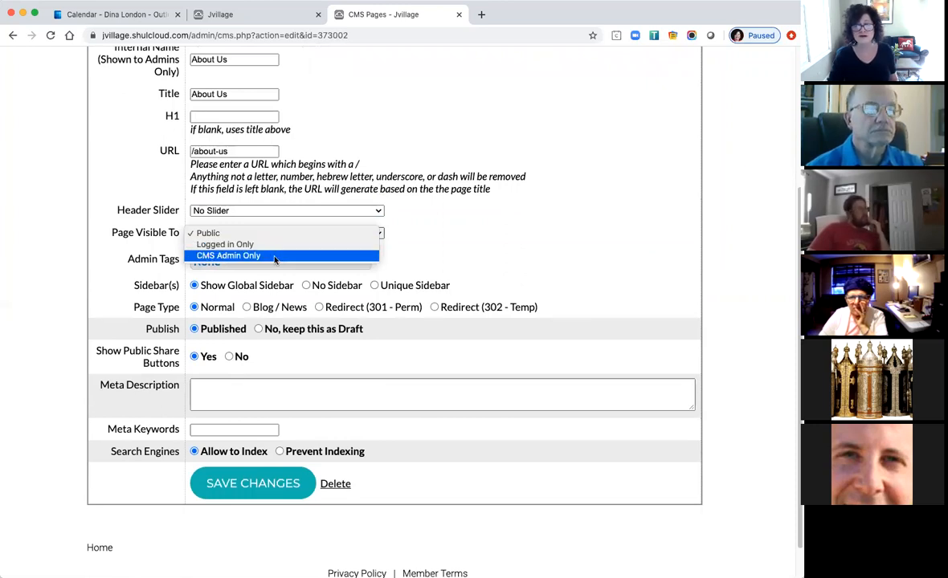
click(508, 252)
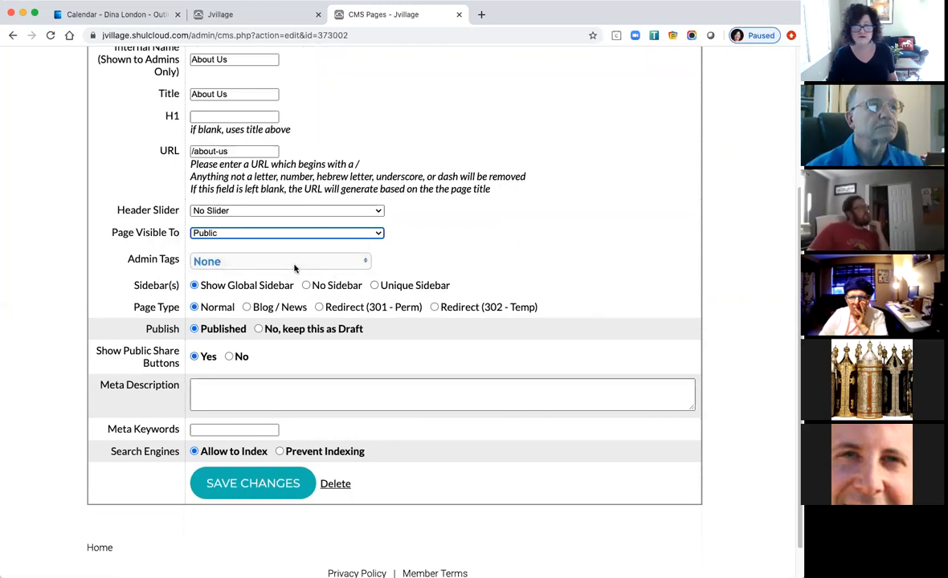
click(323, 235)
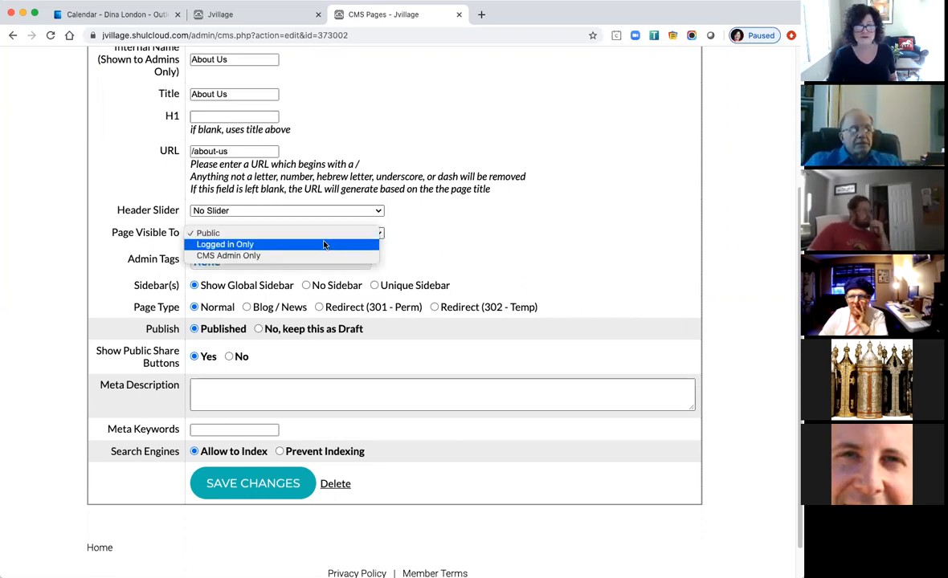
click(449, 264)
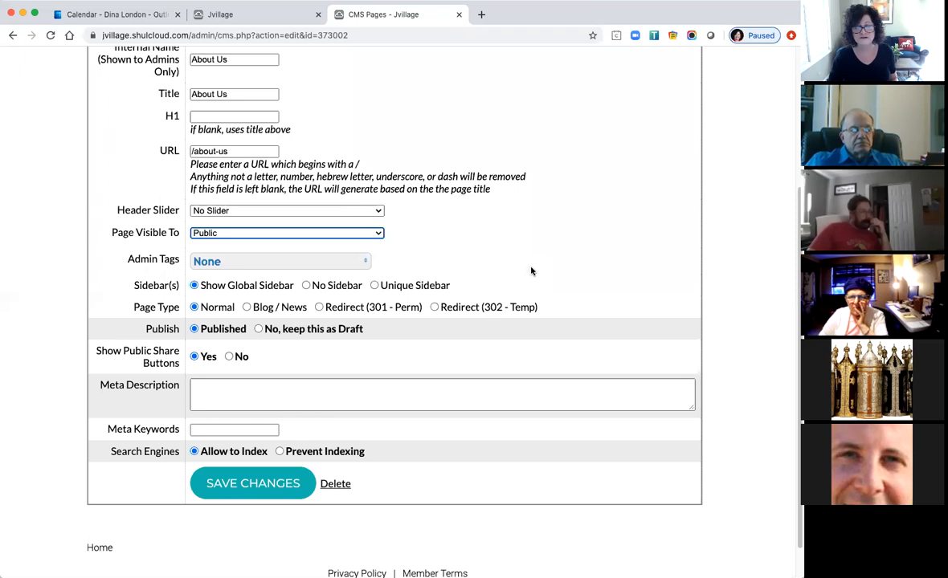
scroll(544, 271, down, 2)
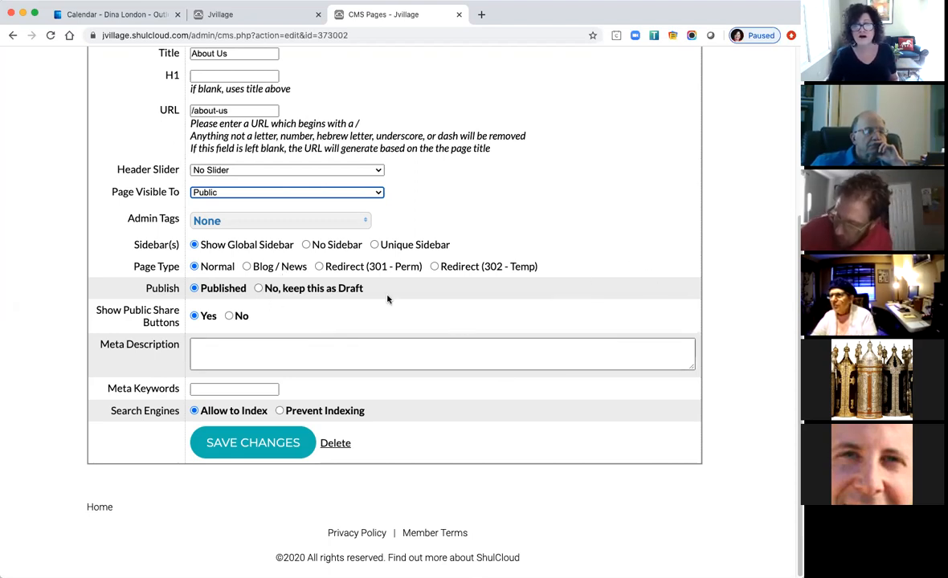
Try the Redirect (301) page type, revert to Normal, and save the About Us settings.
click(319, 268)
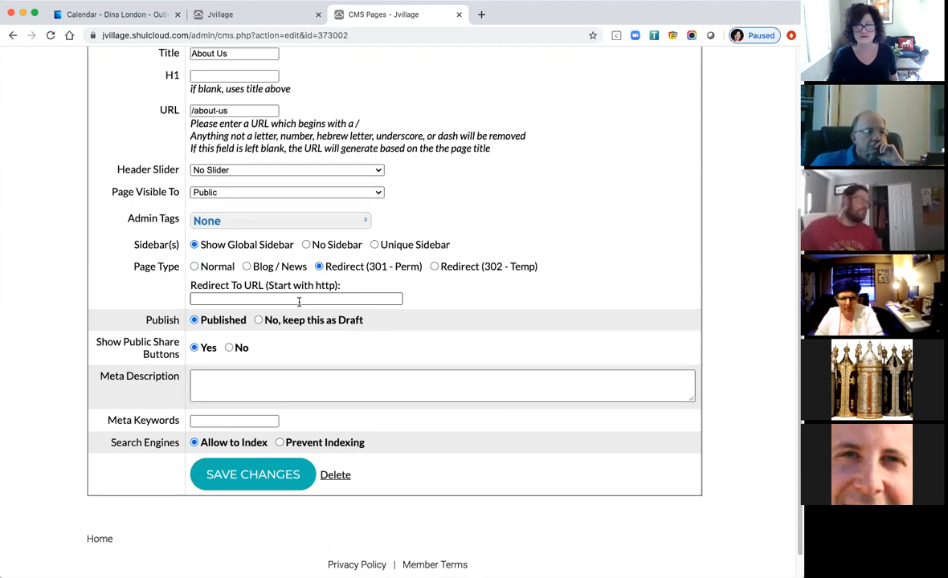
click(195, 267)
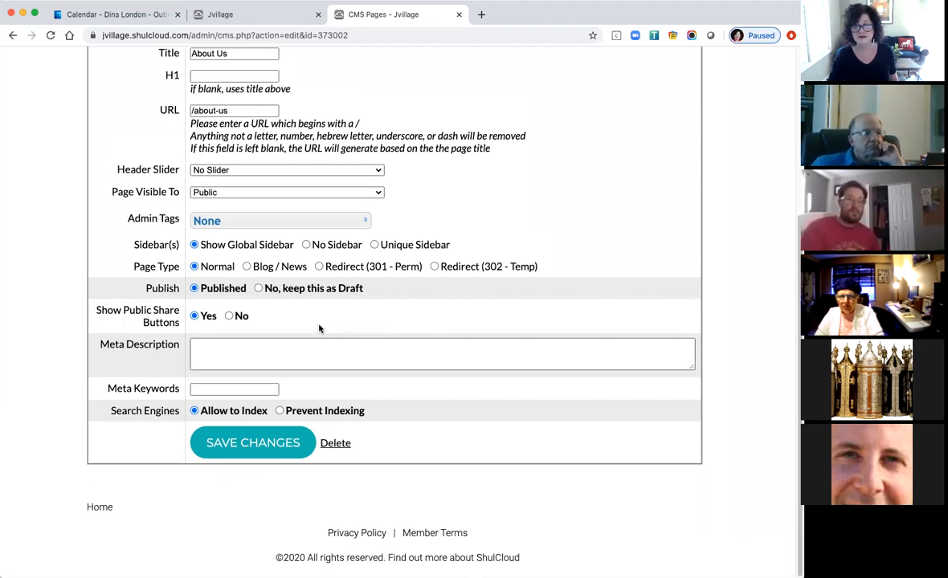
click(259, 448)
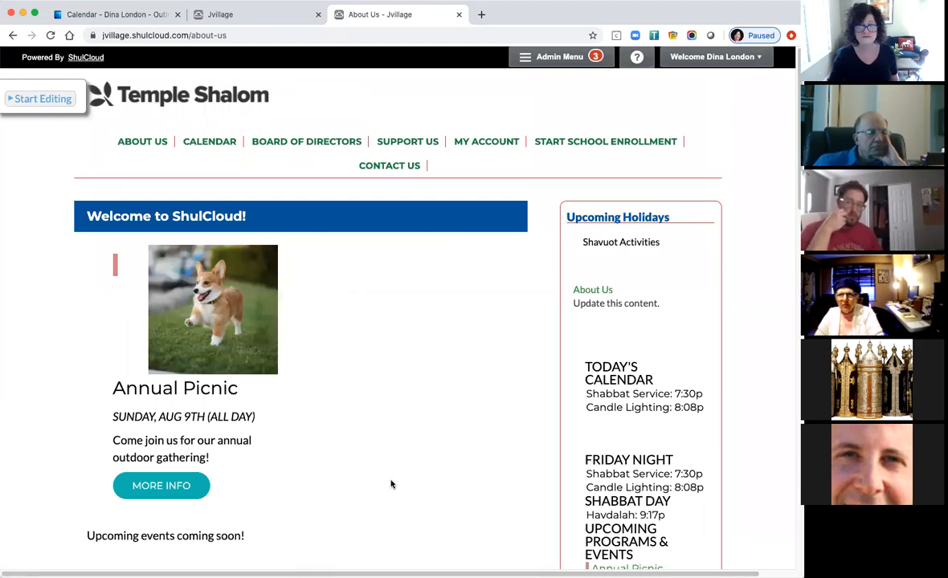
Turn on editing and open the Welcome to ShulCloud section in the content editor.
scroll(391, 485, down, 1)
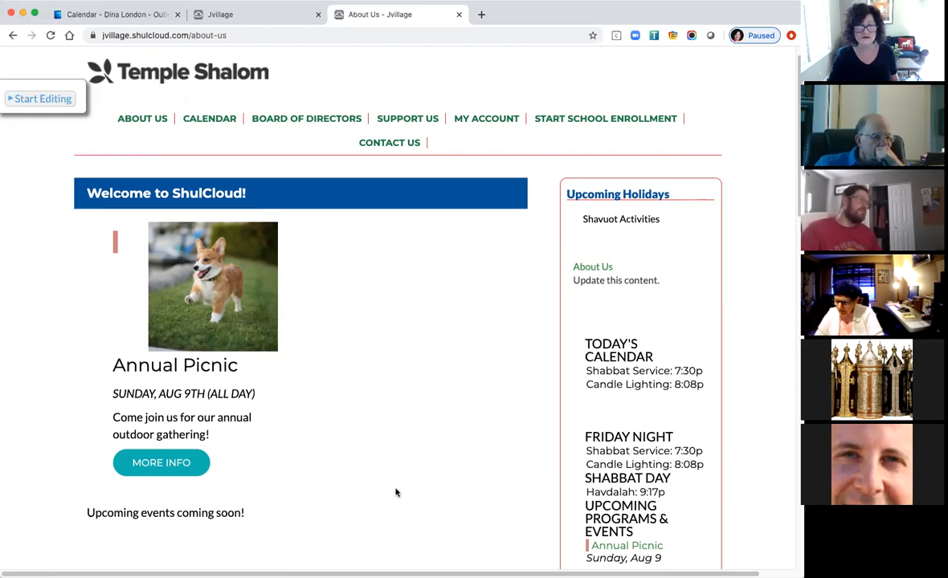
scroll(393, 491, down, 1)
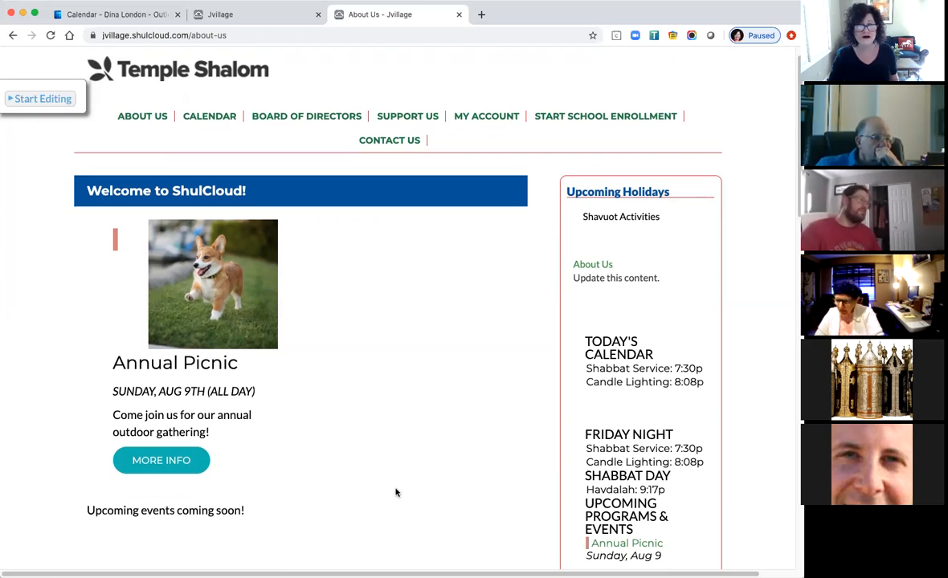
click(58, 100)
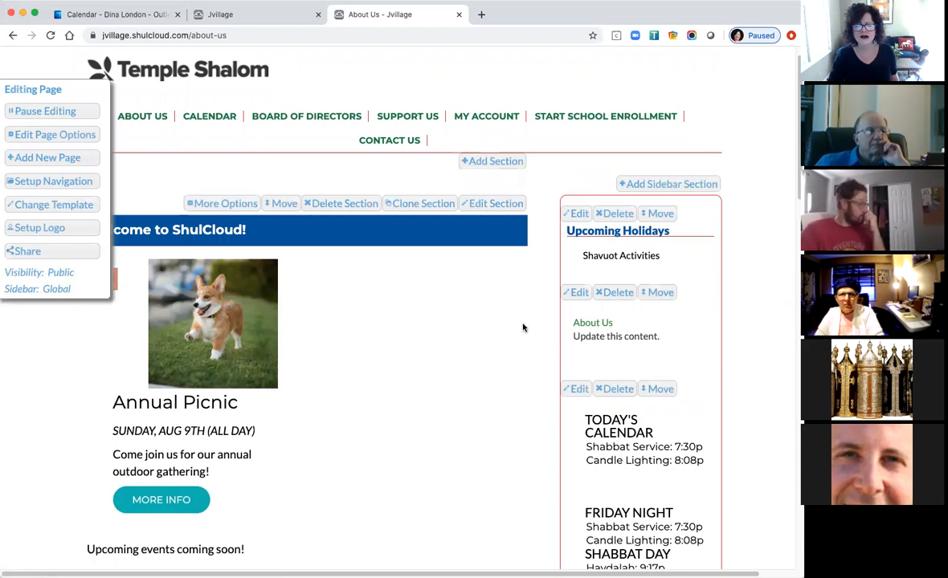
click(496, 204)
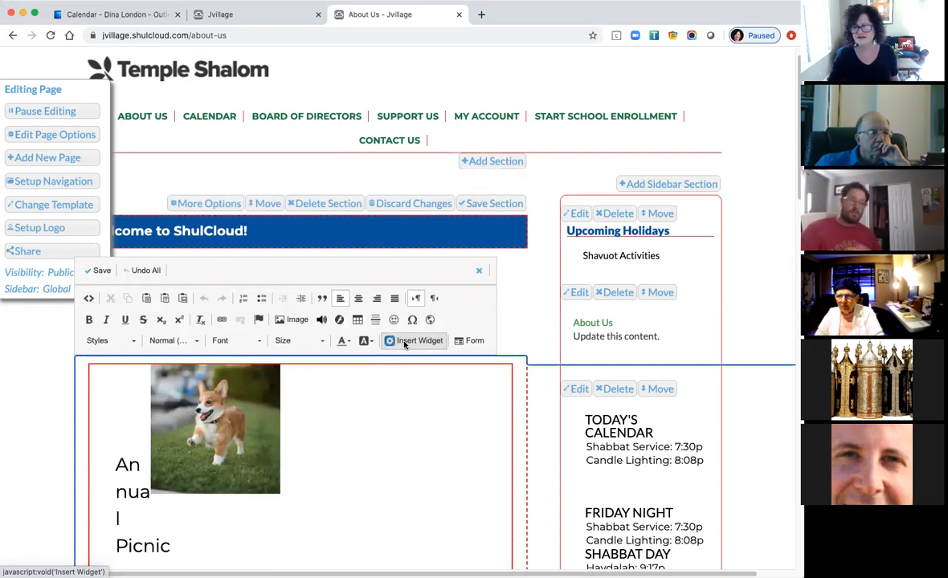
Browse widgets like Upcoming Events without inserting, discard the section edits, then go to Calendar.
click(413, 341)
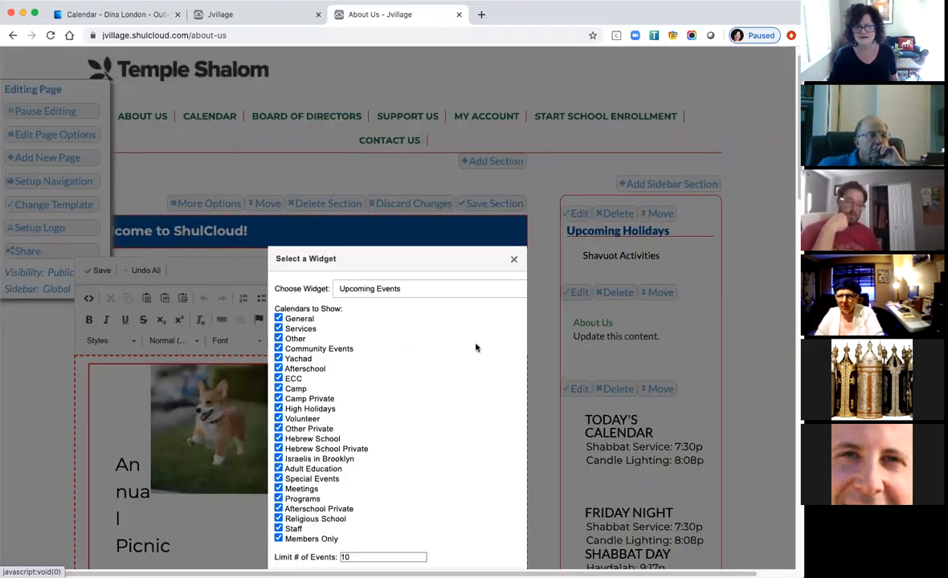
click(467, 297)
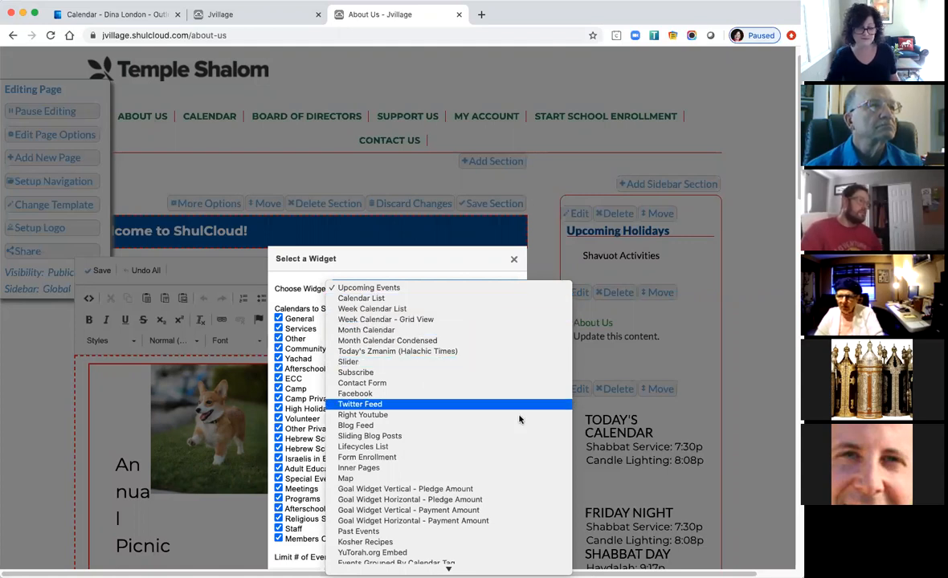
scroll(483, 380, down, 1)
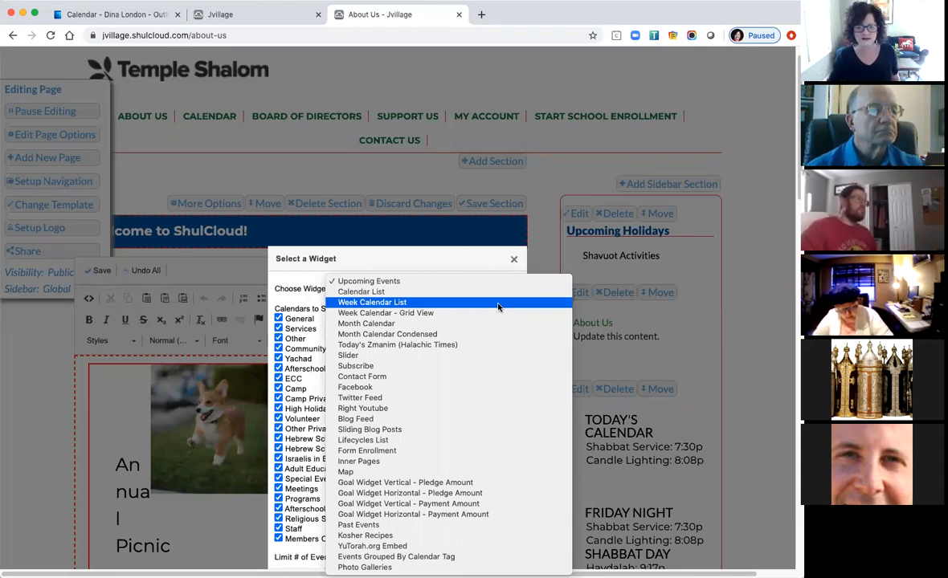
click(296, 285)
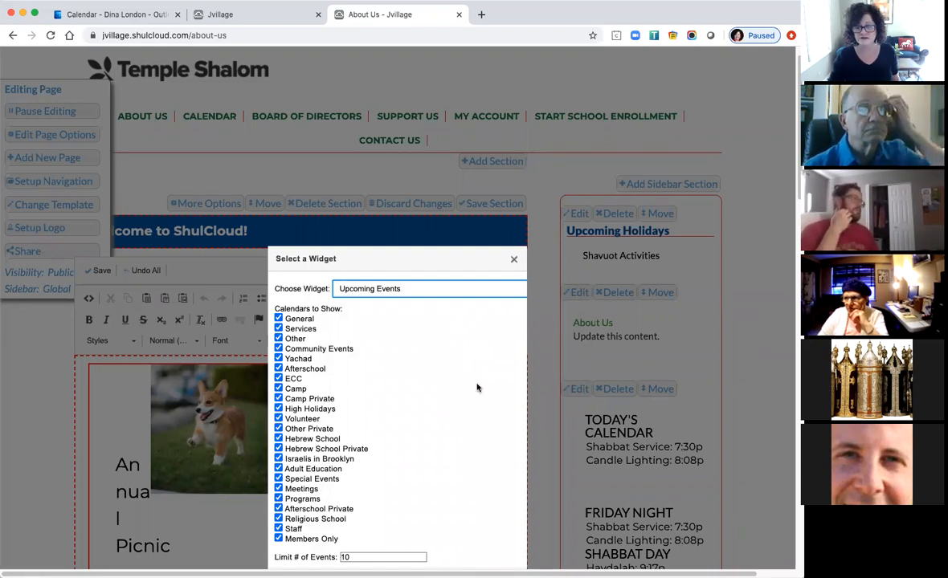
click(515, 262)
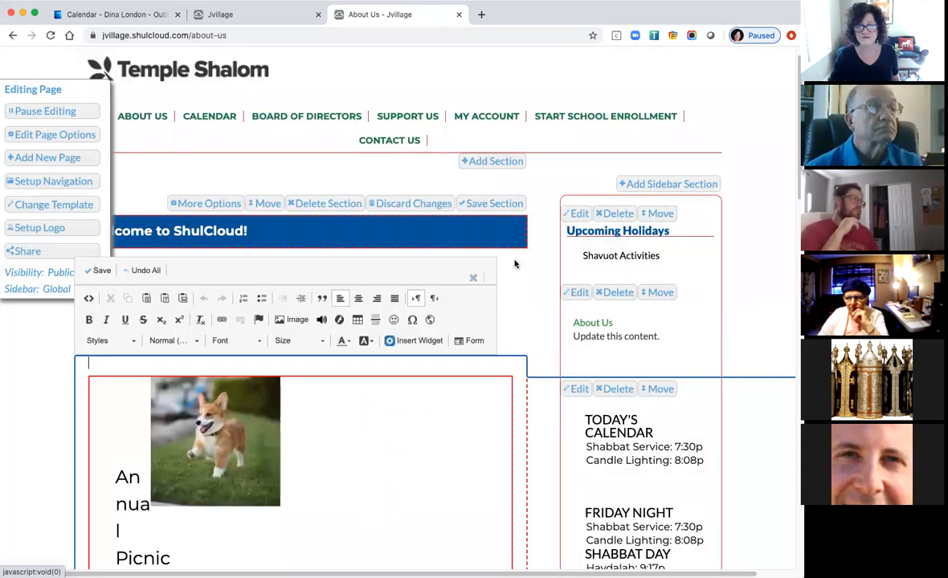
click(403, 207)
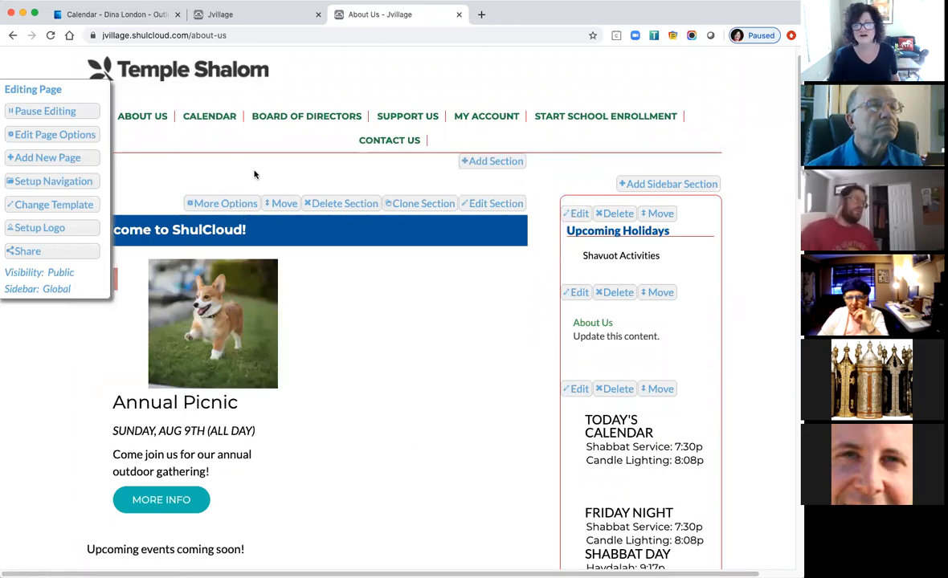
click(212, 119)
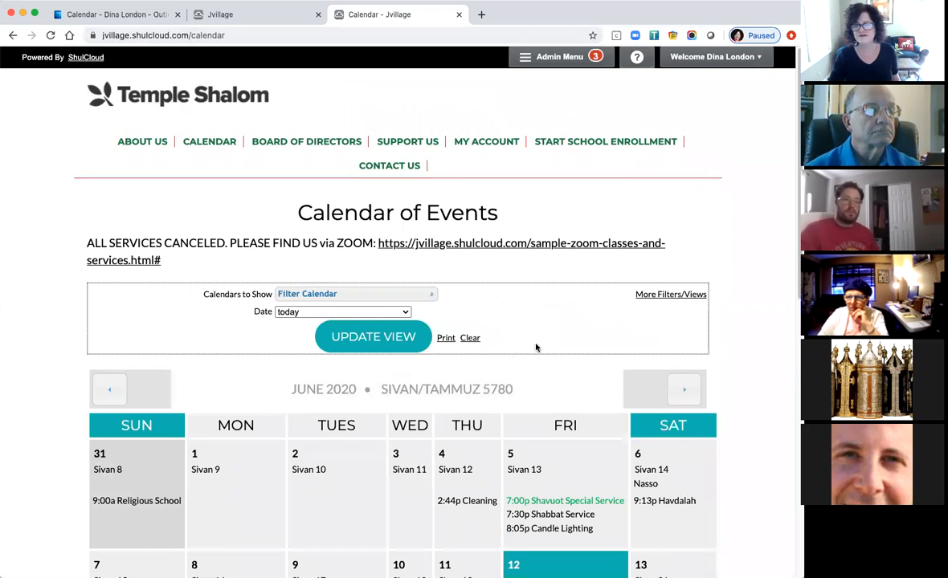
Go to CMS Pages from the Admin Functions menu.
click(544, 59)
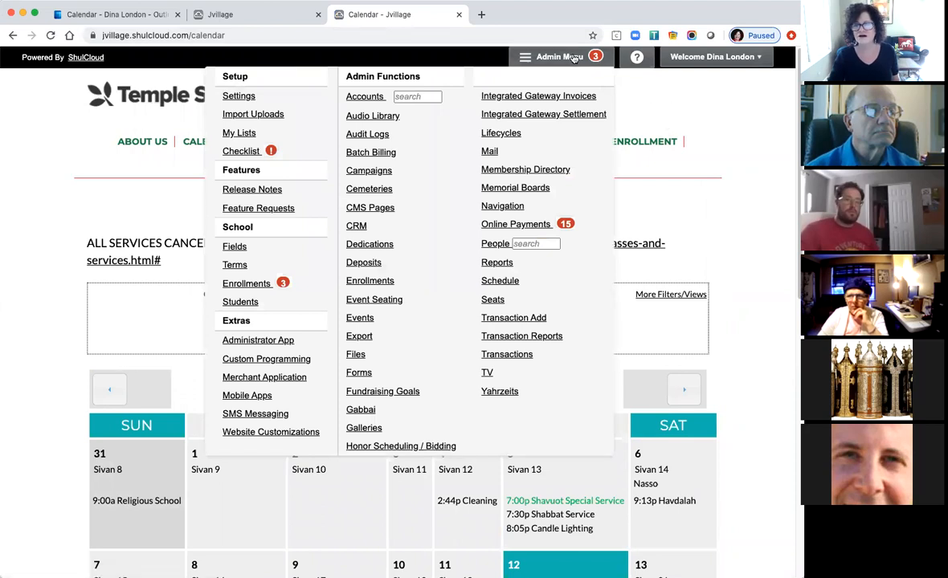
click(526, 54)
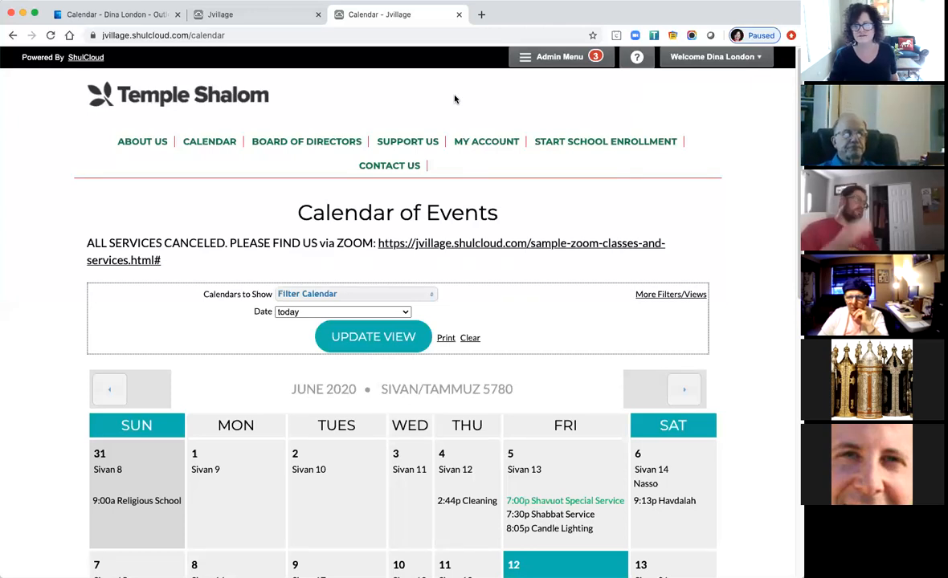
click(537, 58)
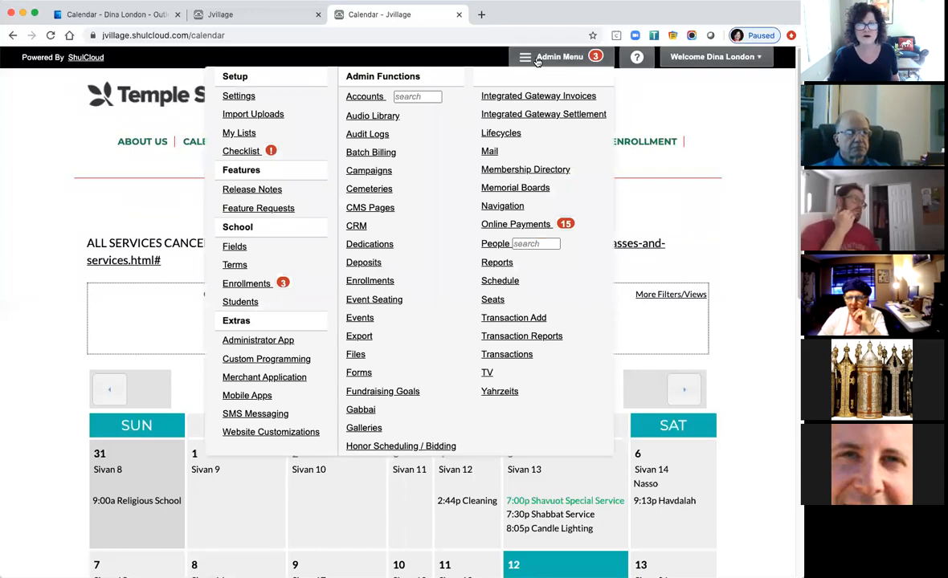
click(380, 210)
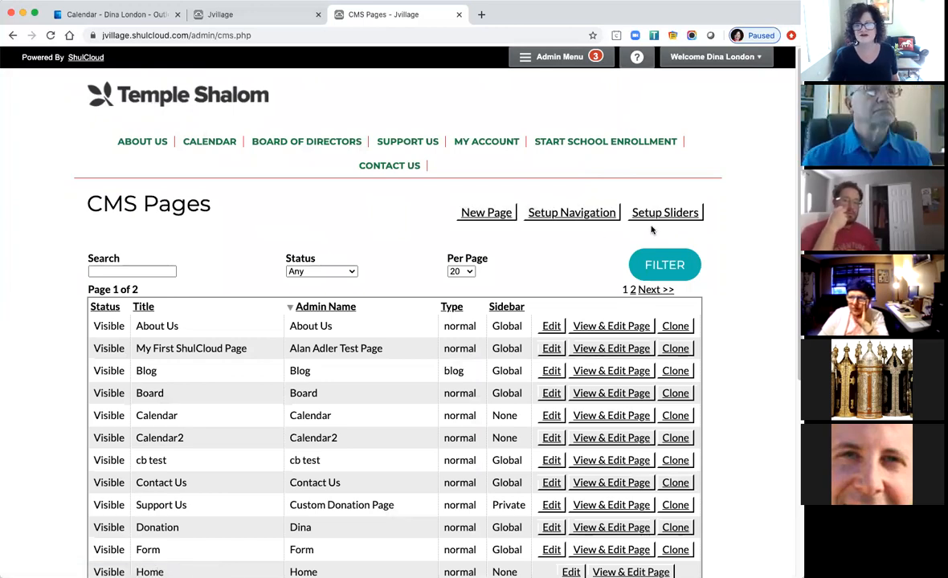
click(480, 213)
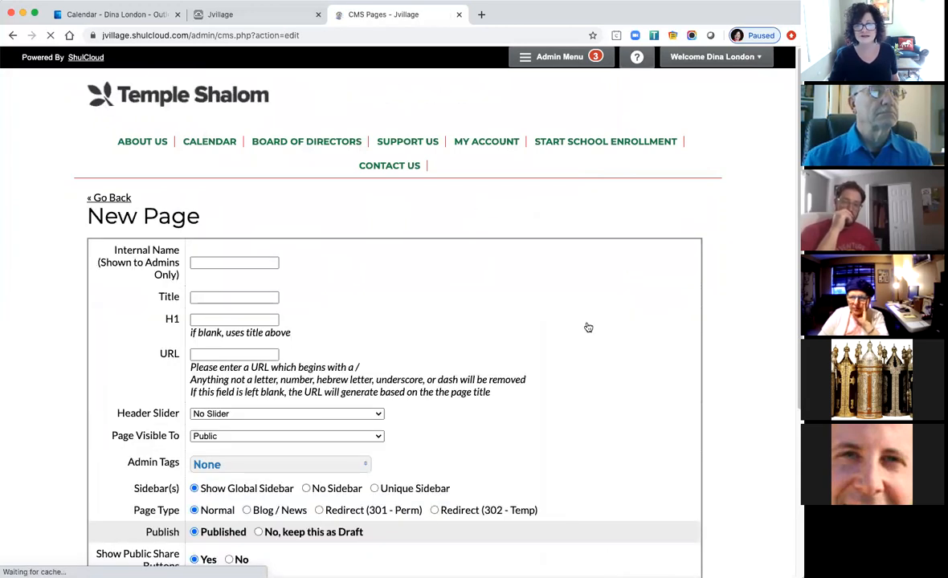
scroll(593, 450, down, 3)
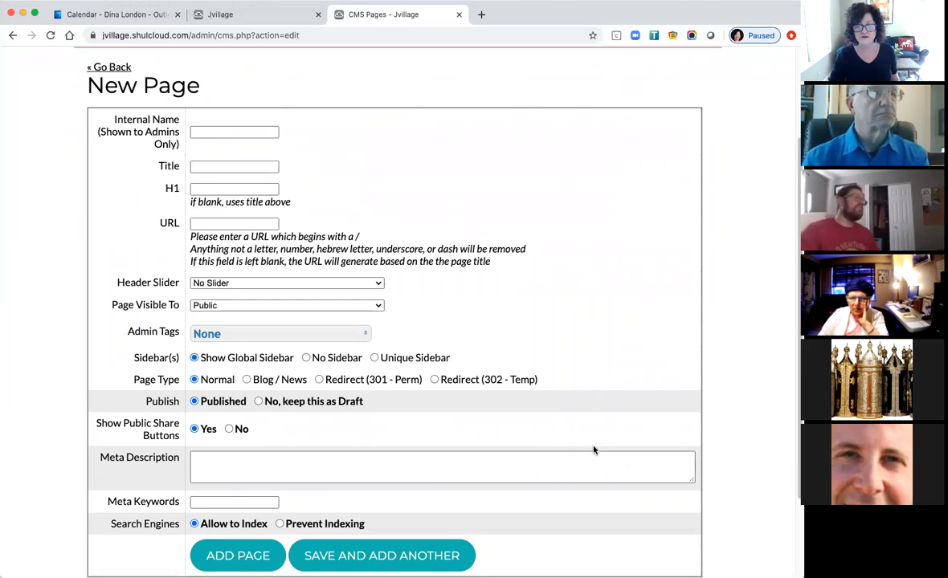
scroll(594, 450, down, 3)
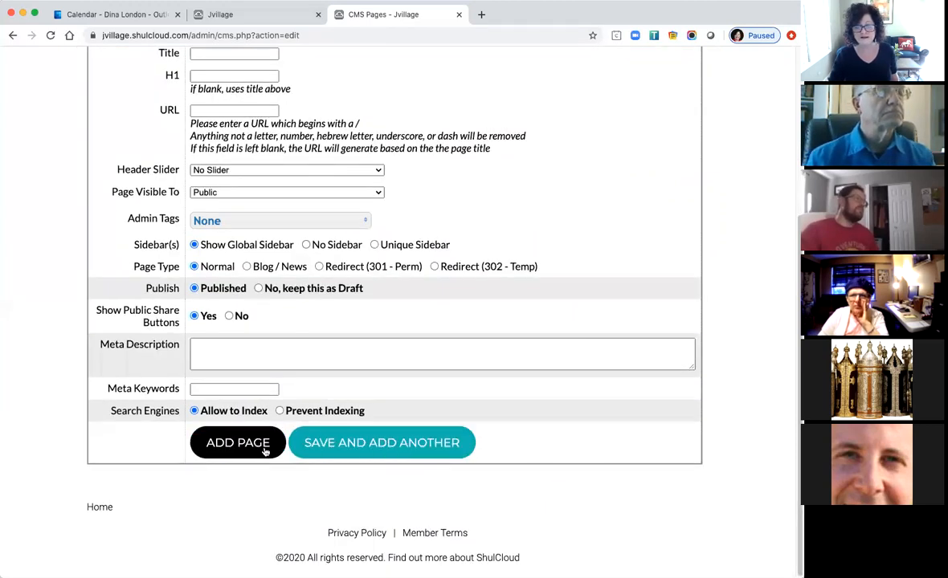
scroll(632, 424, up, 6)
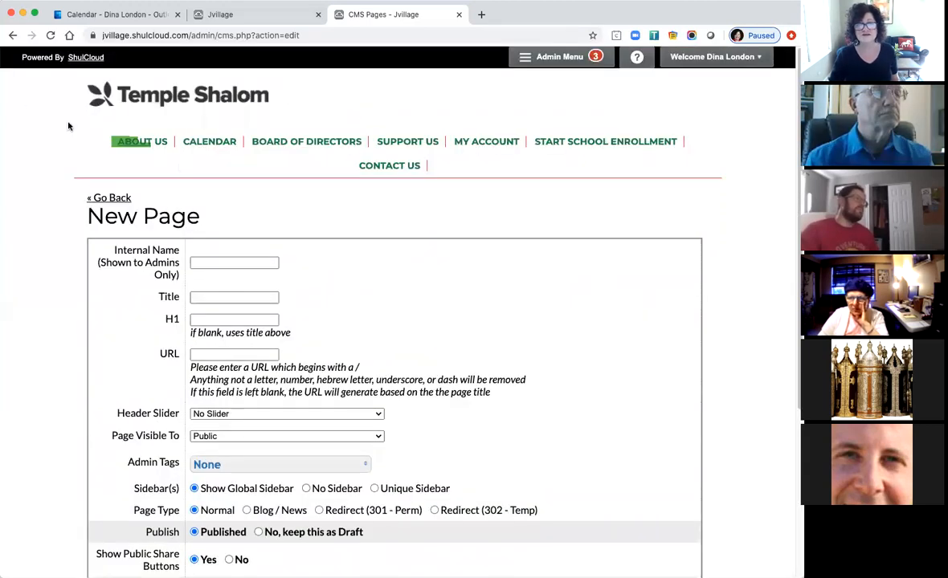
click(13, 35)
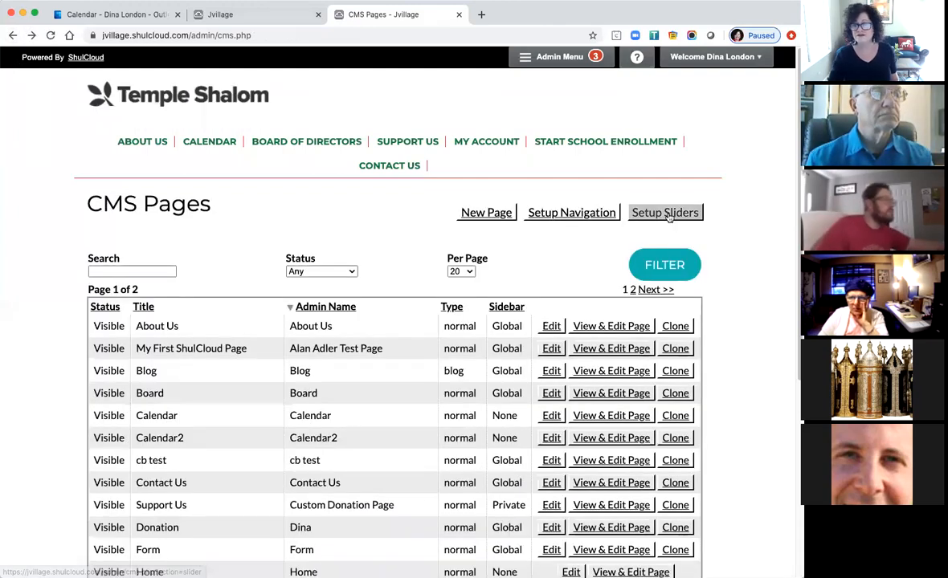
Edit the Home Example slider from Setup Sliders and scroll through its five slides.
click(668, 216)
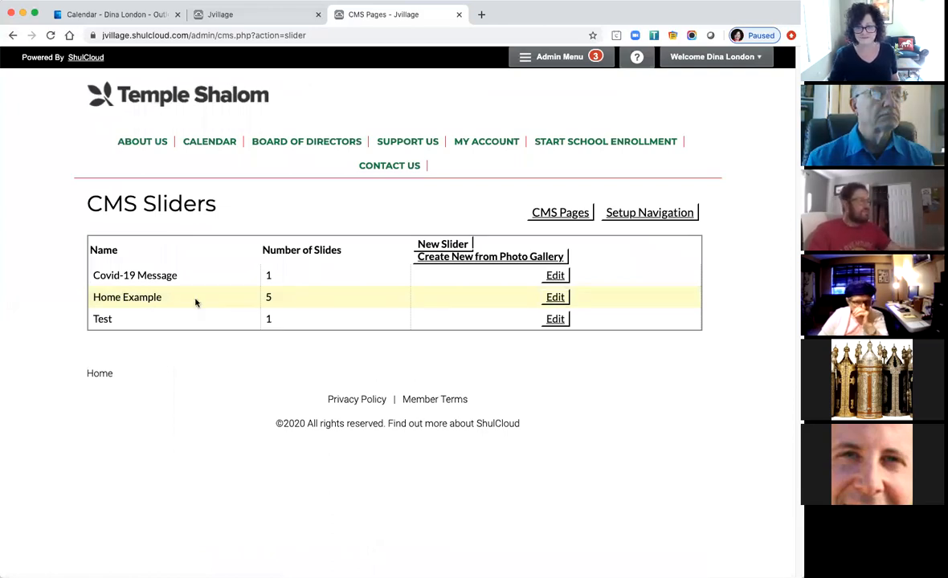
click(558, 299)
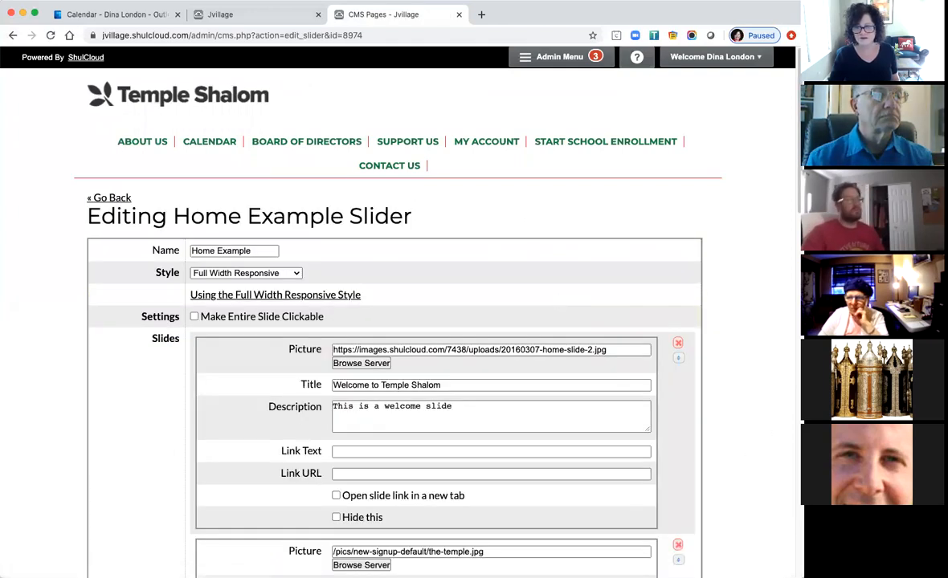
scroll(370, 314, down, 1)
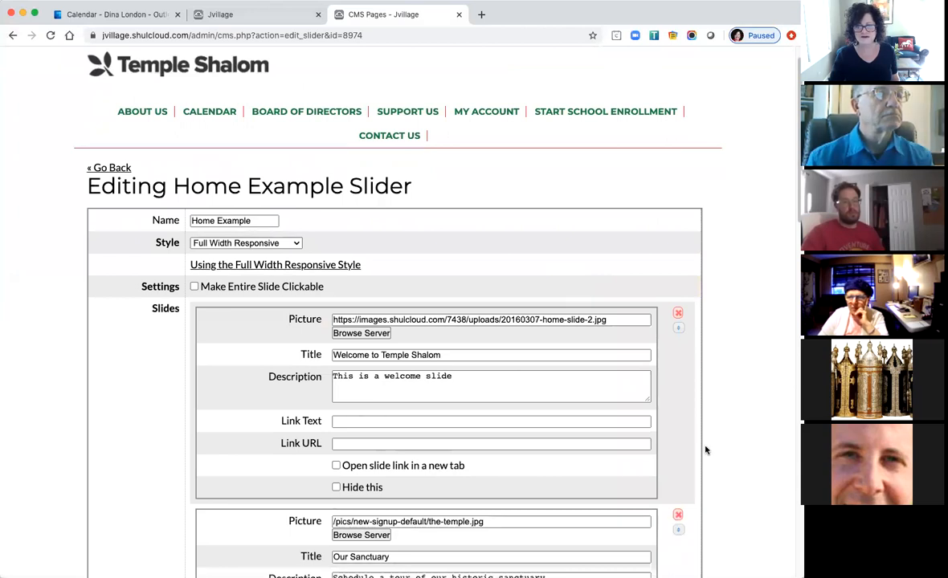
scroll(705, 450, down, 5)
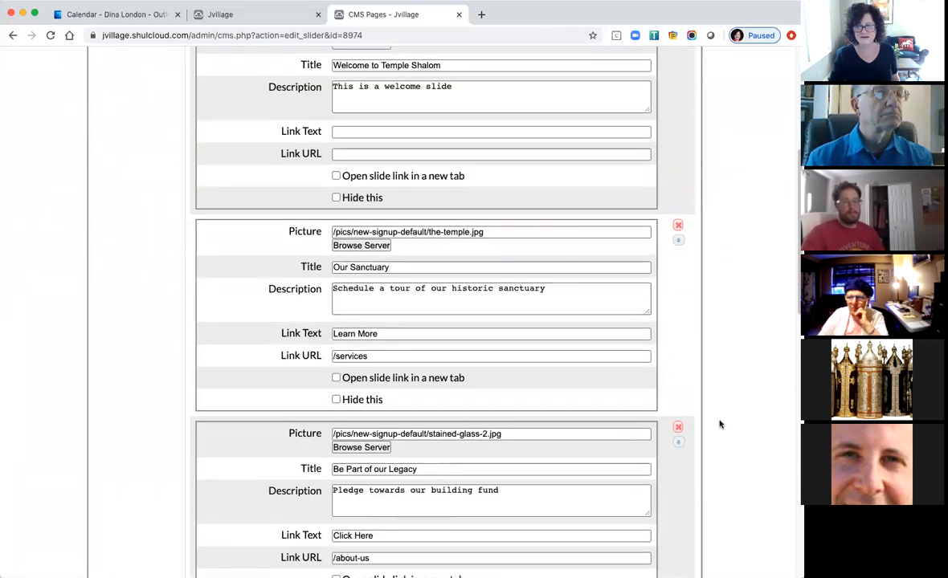
scroll(749, 506, down, 8)
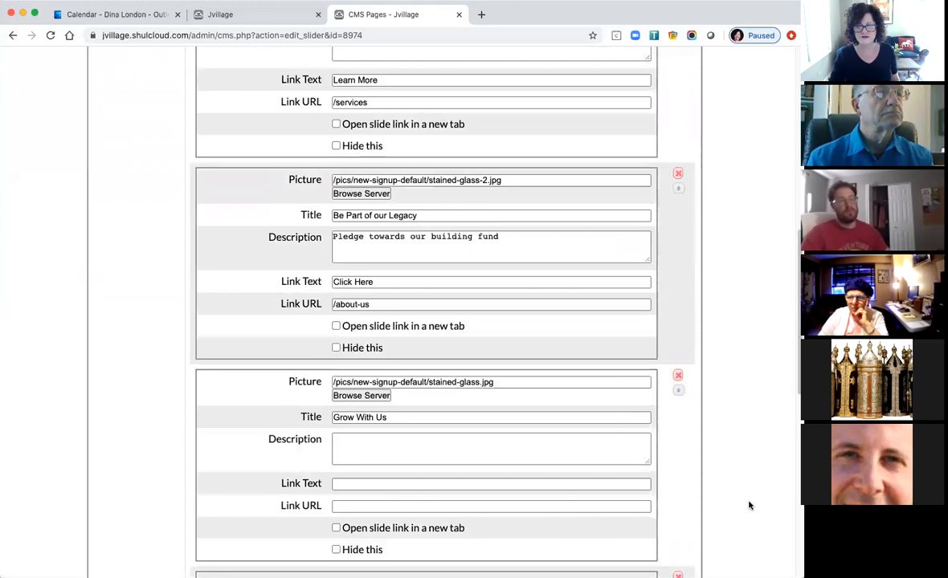
scroll(749, 506, down, 5)
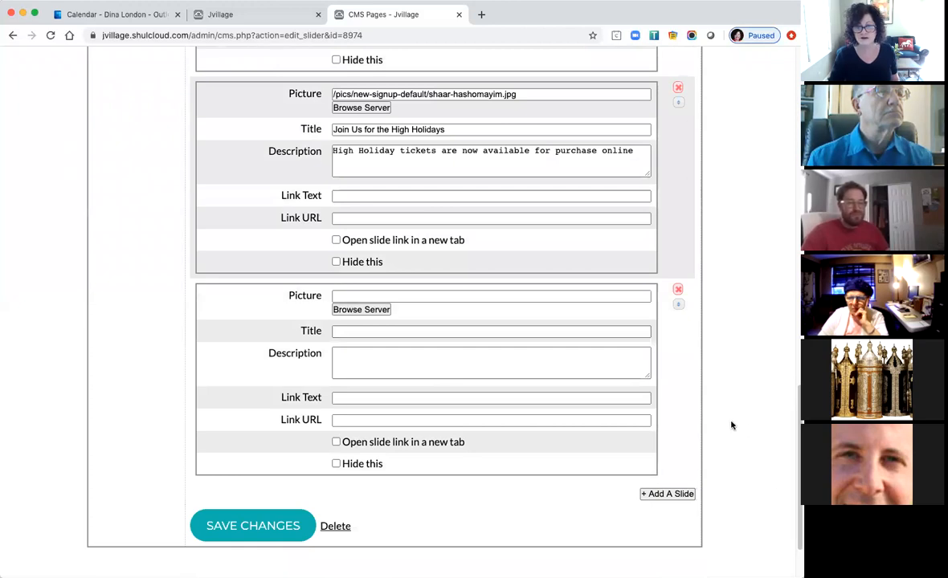
scroll(731, 426, up, 20)
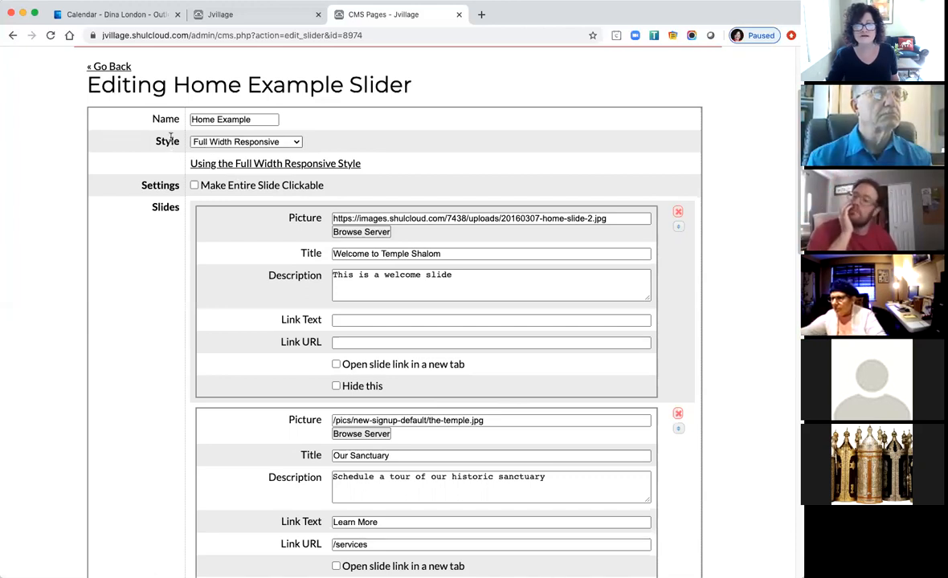
Keep the Home Example style on Full Width Responsive and go back to the CMS Sliders list.
click(258, 145)
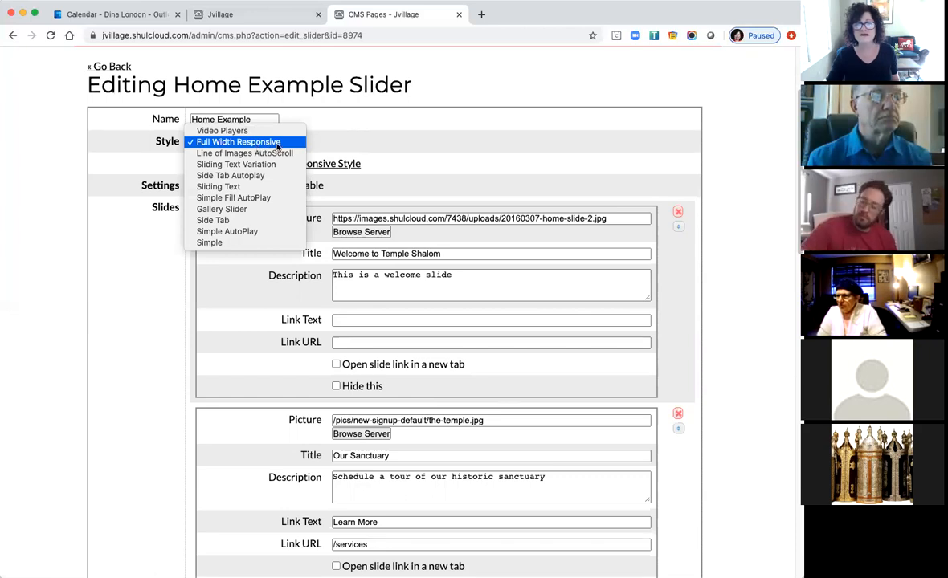
click(409, 147)
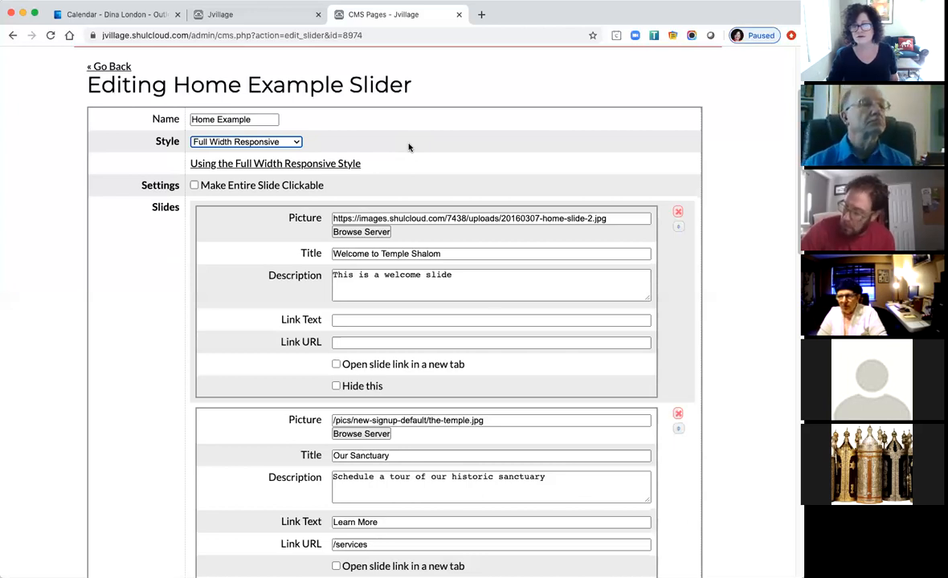
click(114, 69)
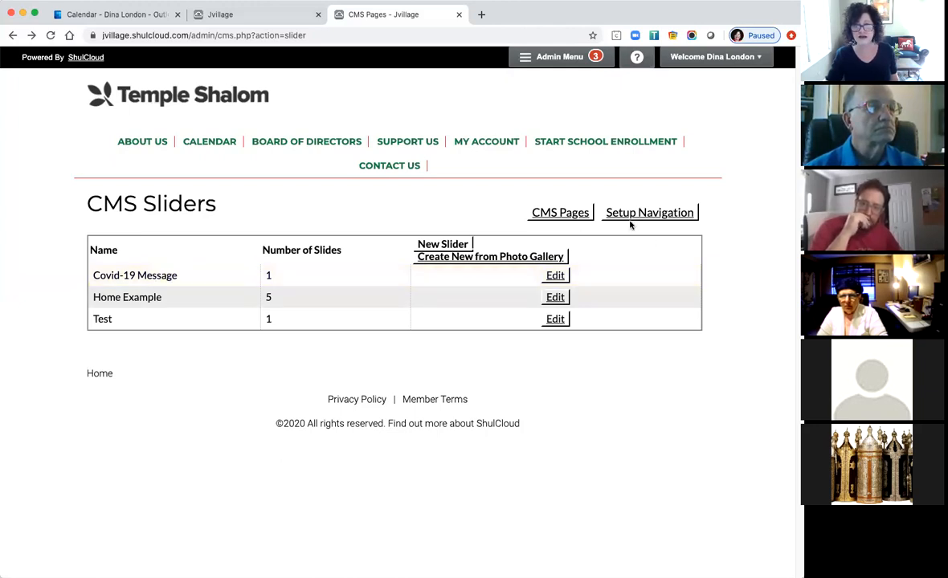
Create a Full Width Responsive slider named 'Banner Image' using the 20160307-home-slide-2.jpg picture.
click(444, 244)
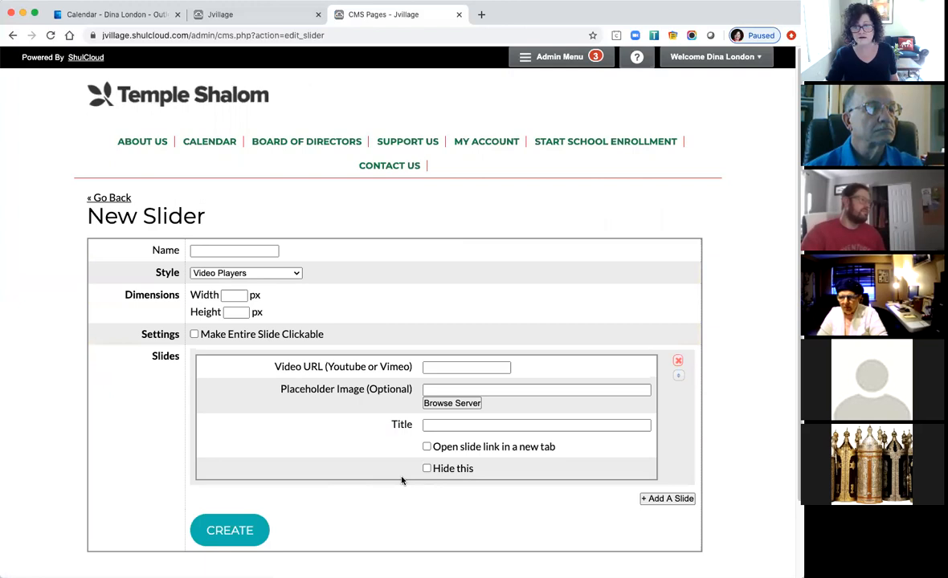
click(225, 252)
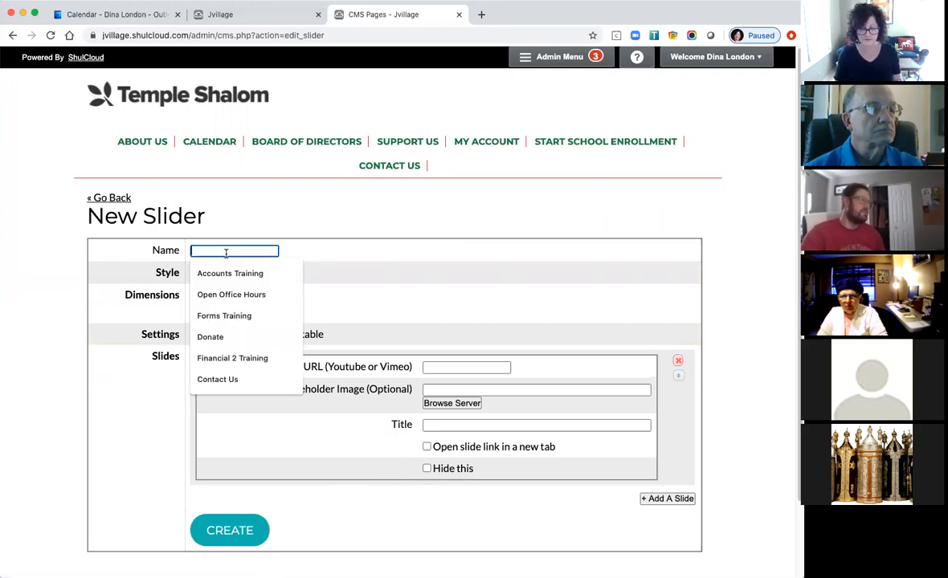
text(Banner Image)
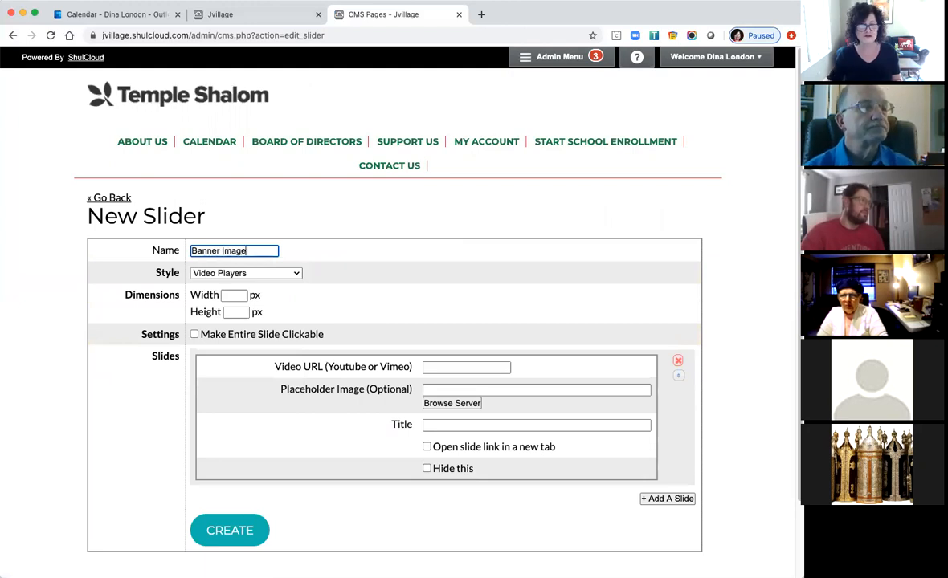
click(273, 274)
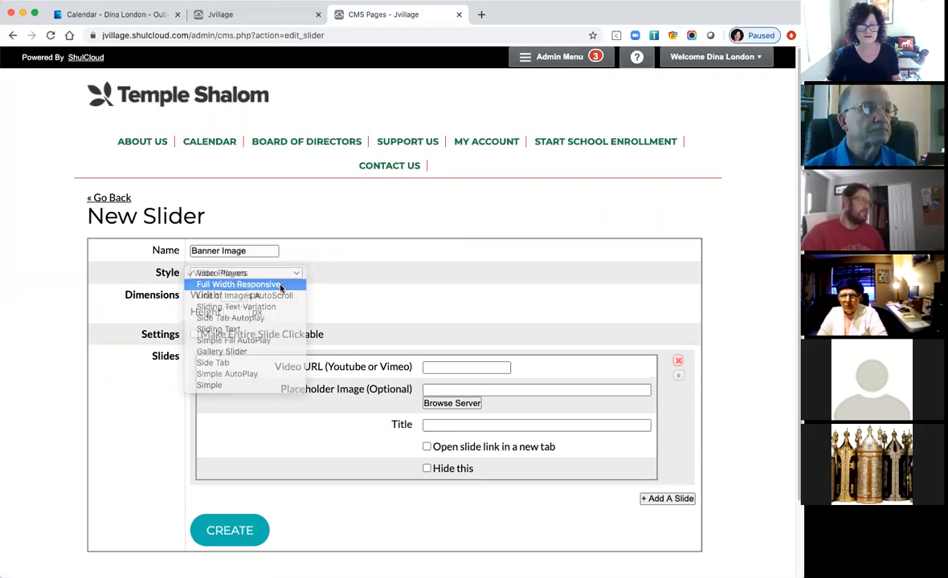
click(280, 287)
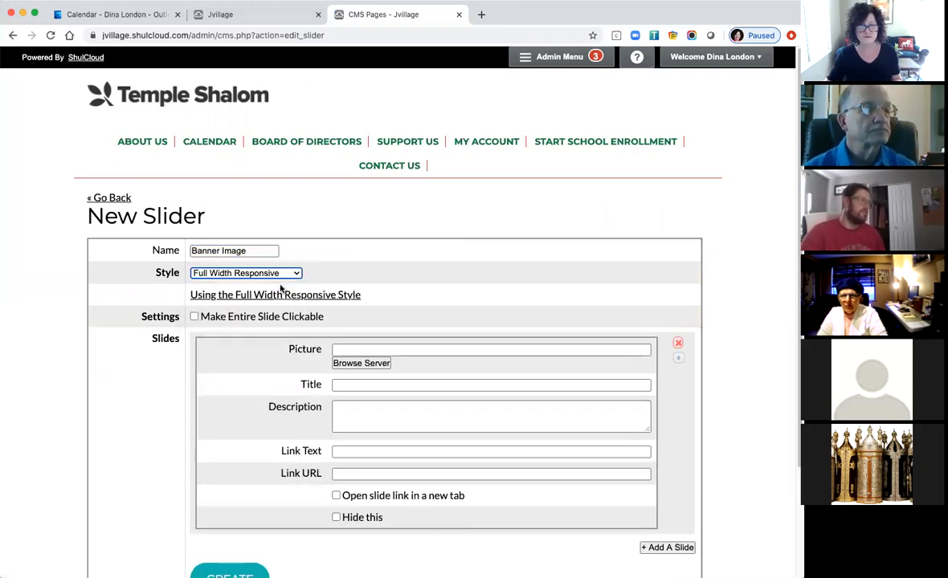
click(369, 364)
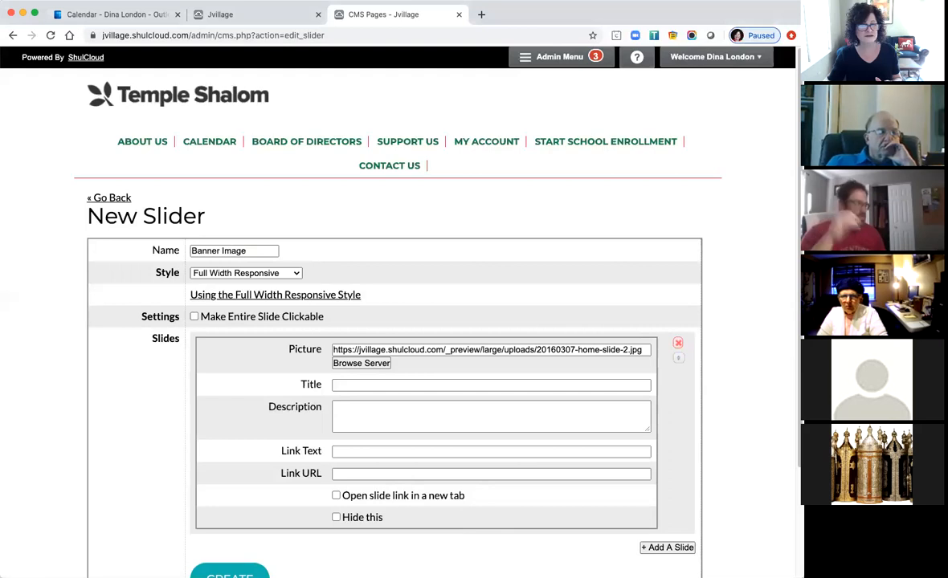
scroll(398, 441, down, 2)
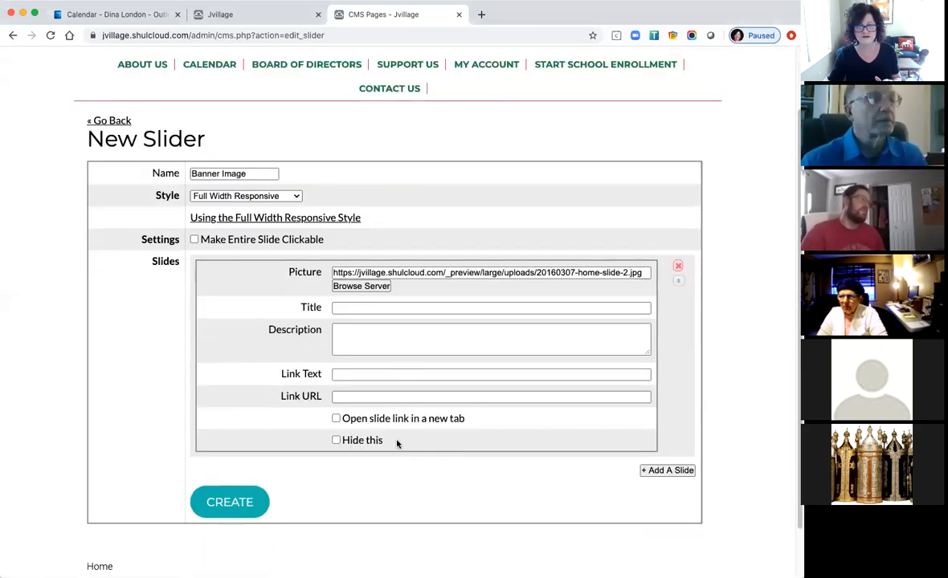
click(233, 505)
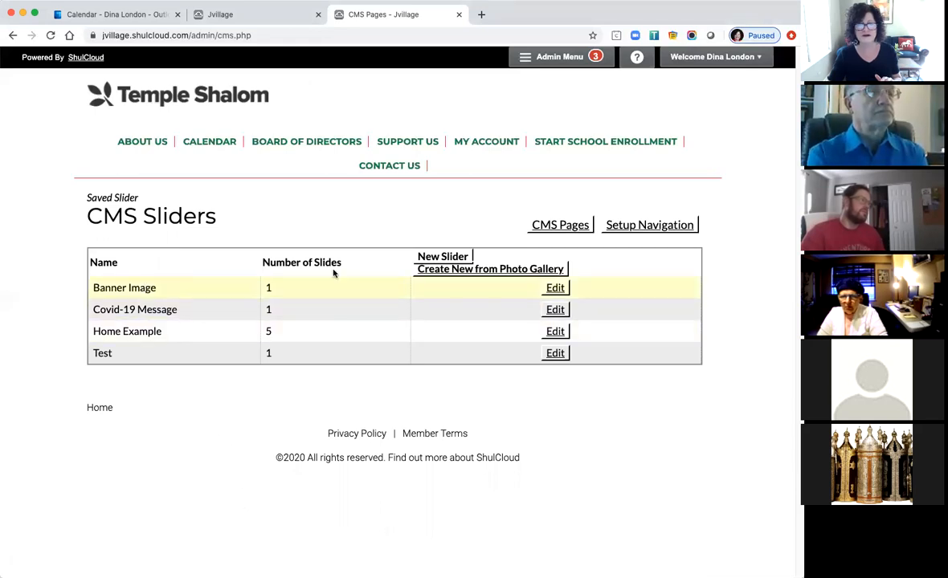
Set the Board of Directors page's Header Slider option to Banner Image and save the page options.
click(296, 145)
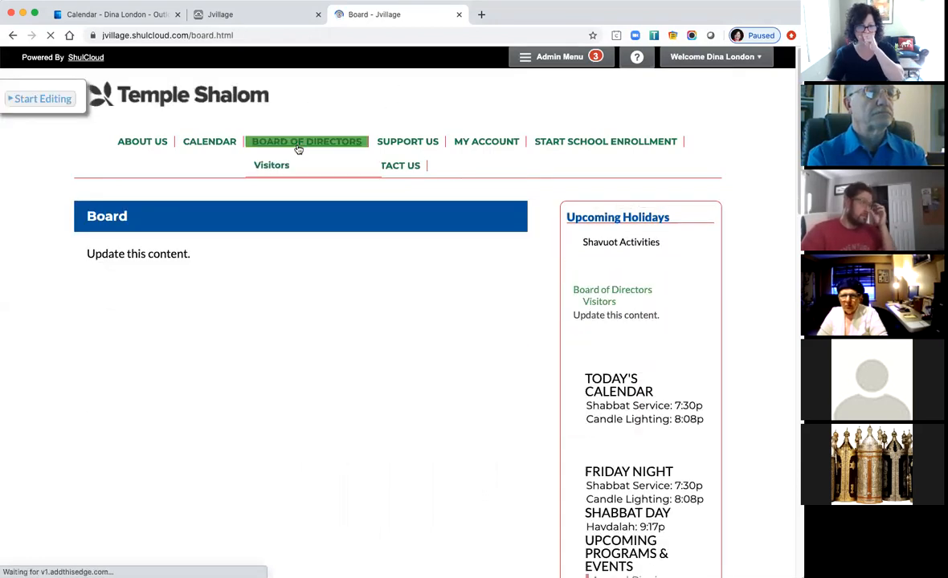
click(44, 101)
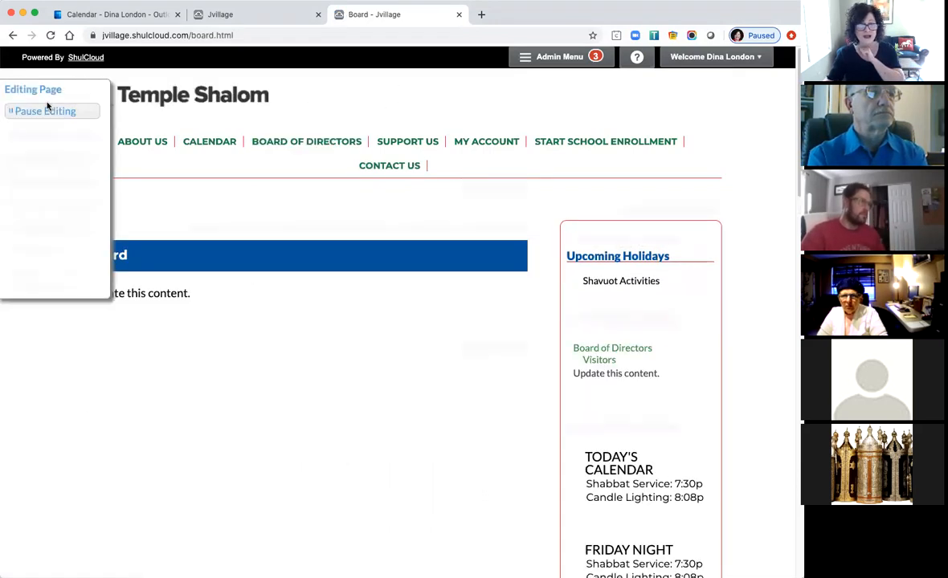
click(49, 136)
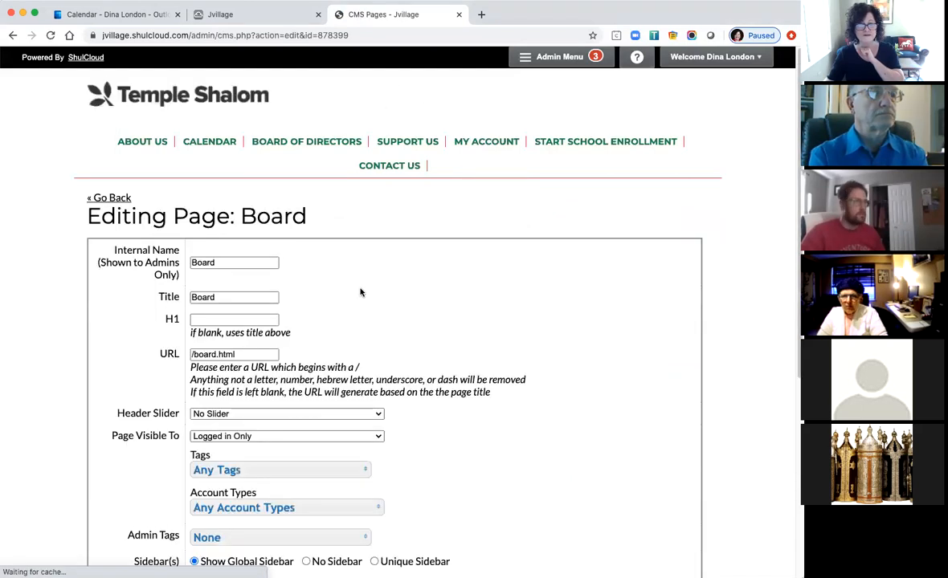
scroll(361, 292, down, 5)
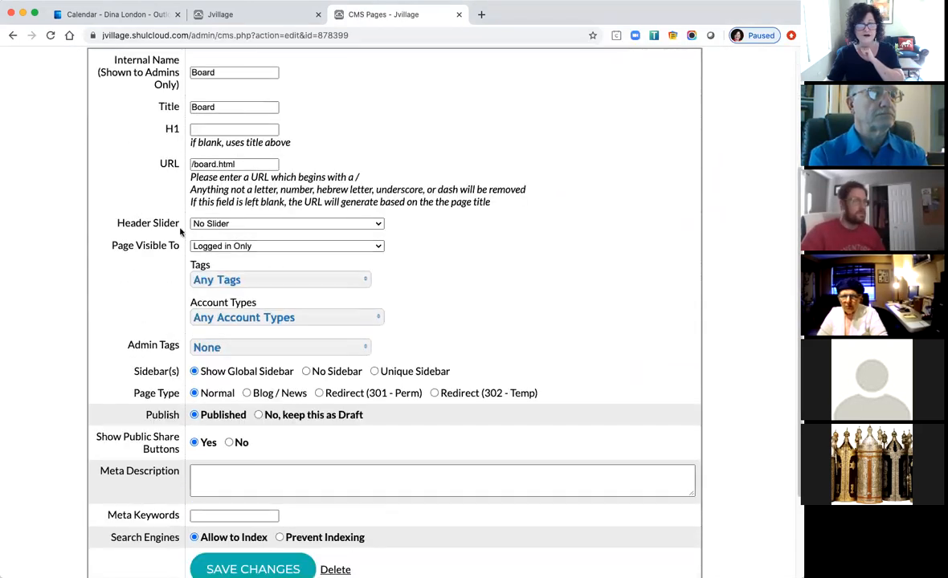
click(233, 230)
click(251, 234)
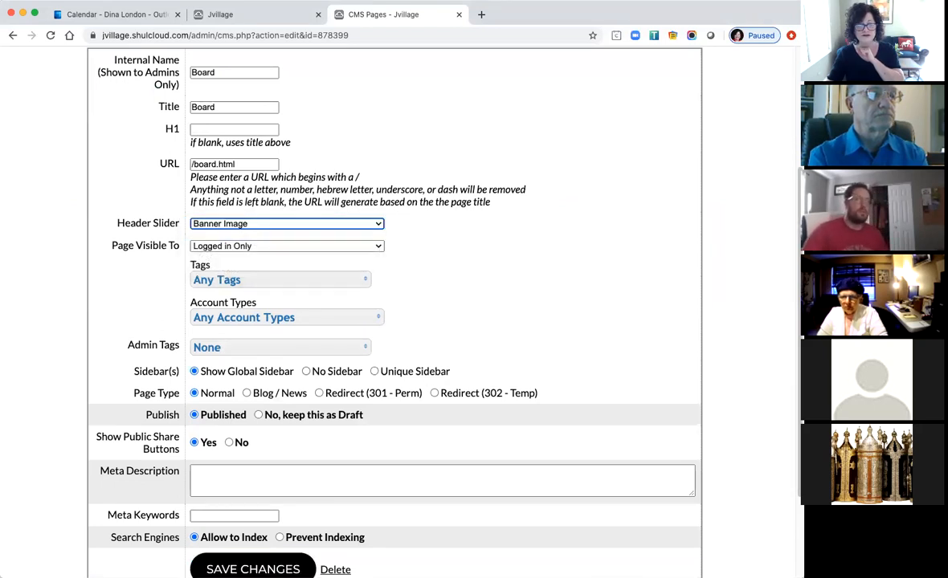
click(253, 570)
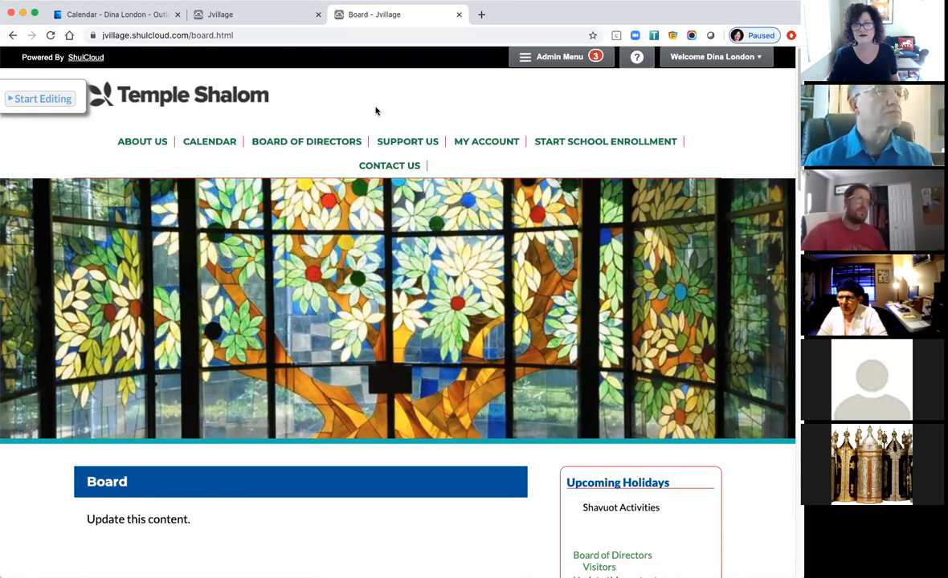
click(240, 96)
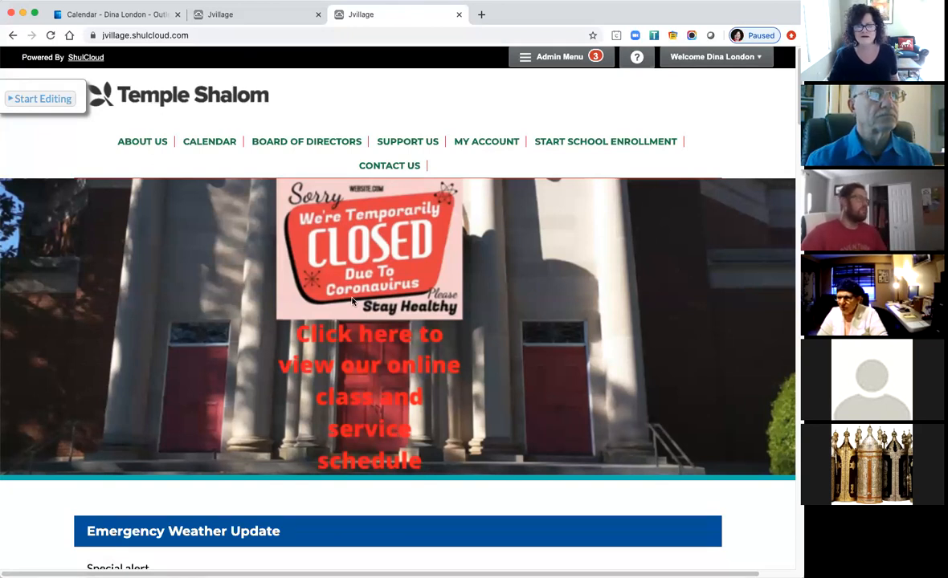
click(292, 149)
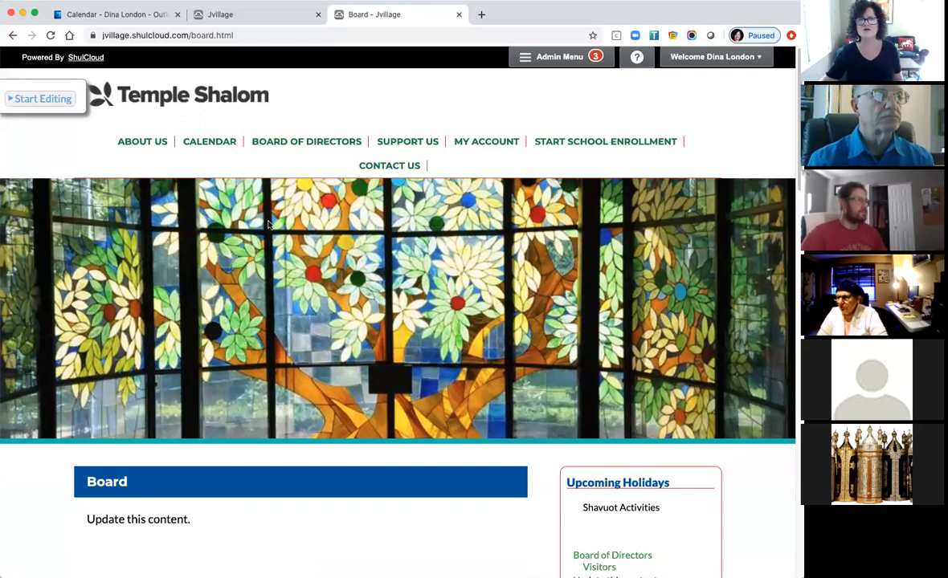
In a new tab, browse the Beth El Temple site's slideshow and Community > Get Involved page.
click(480, 15)
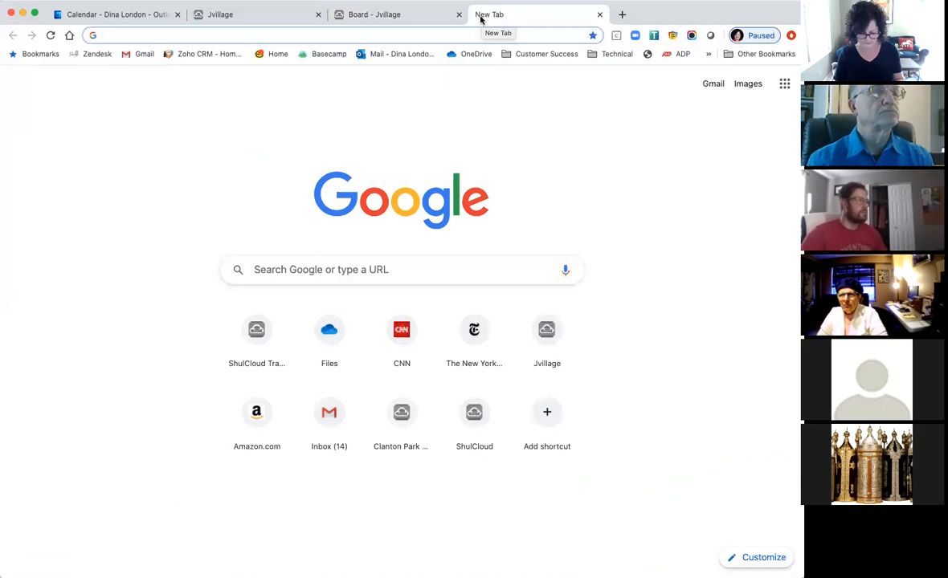
text(b)
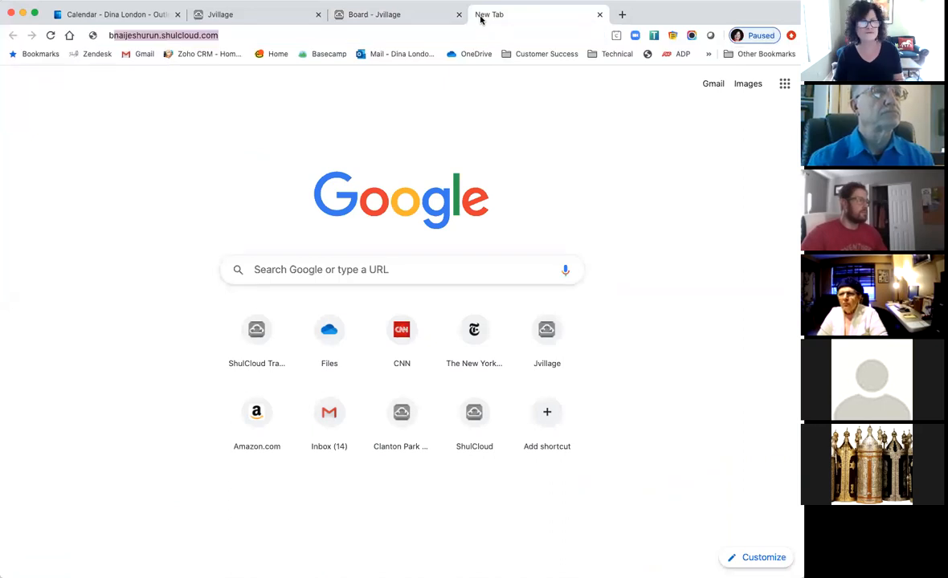
text(ethel)
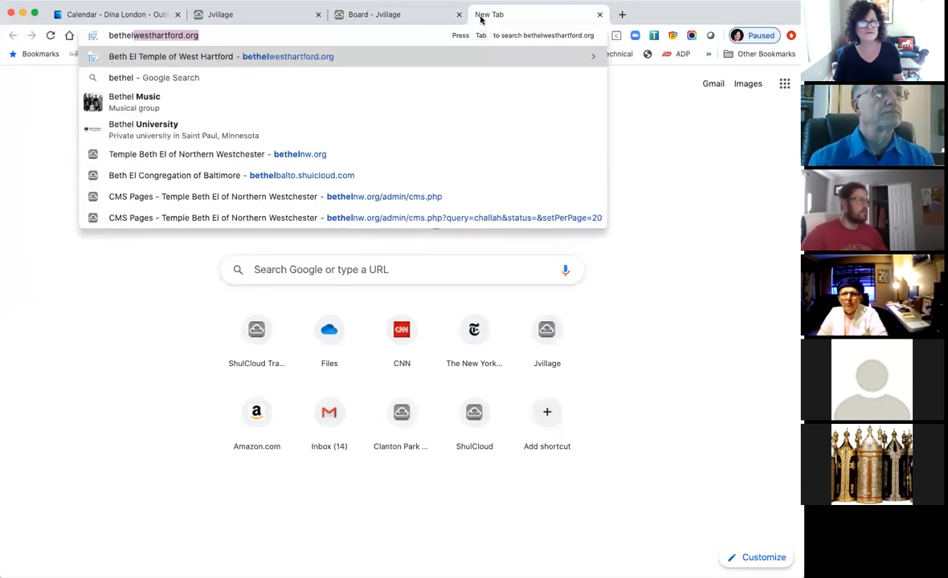
key(Return)
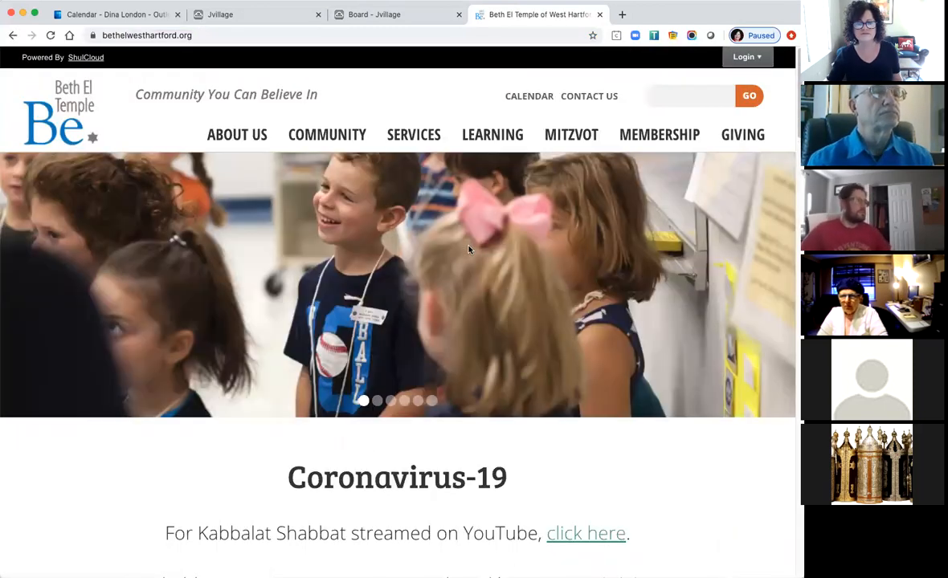
click(375, 404)
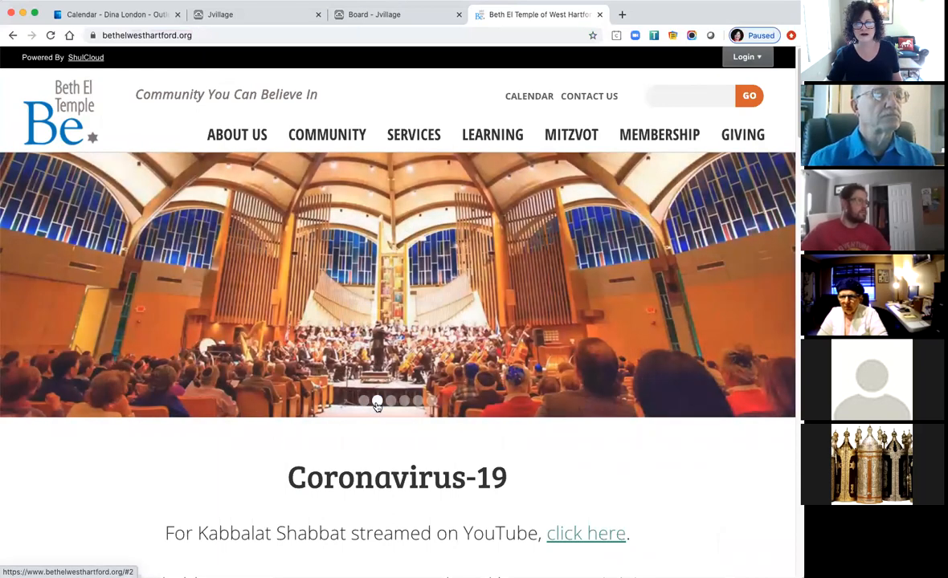
click(391, 403)
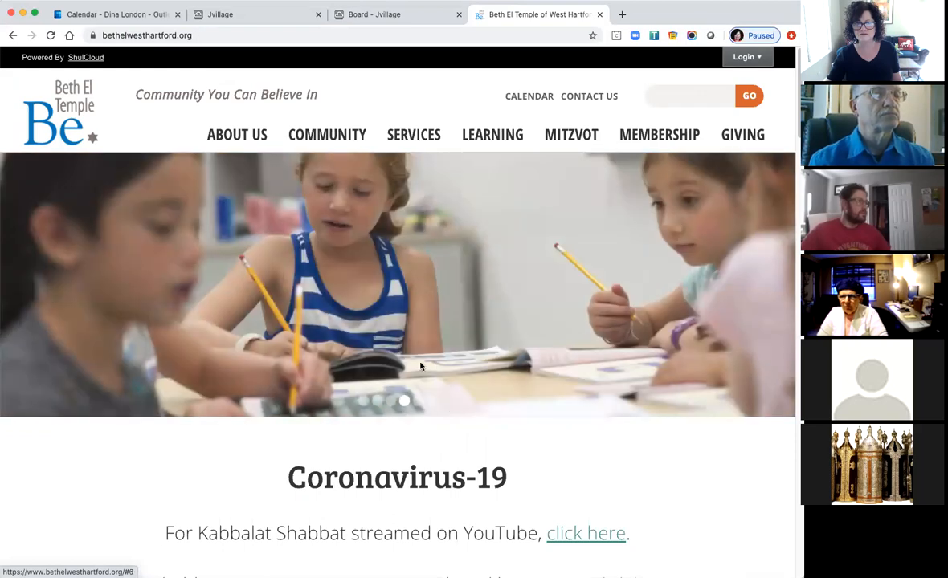
click(315, 137)
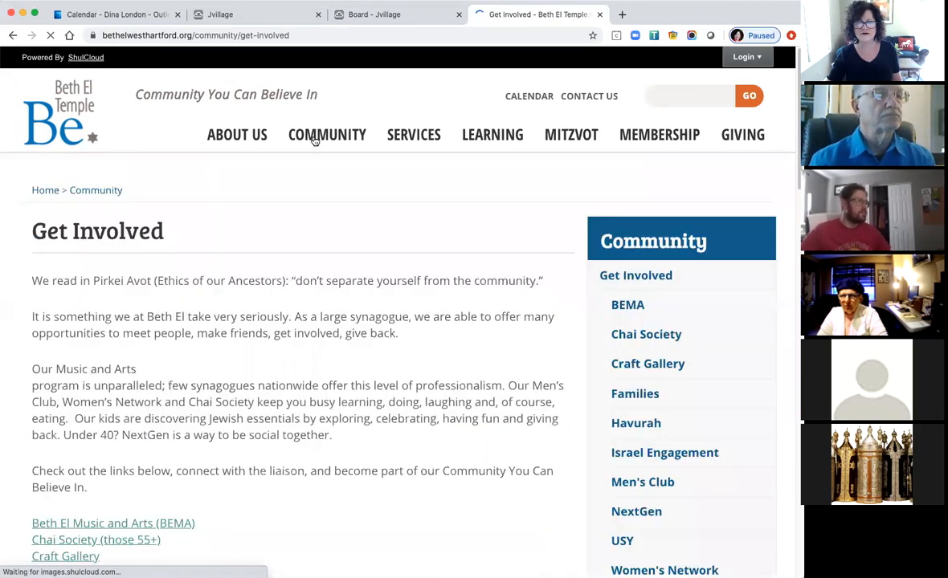
click(389, 22)
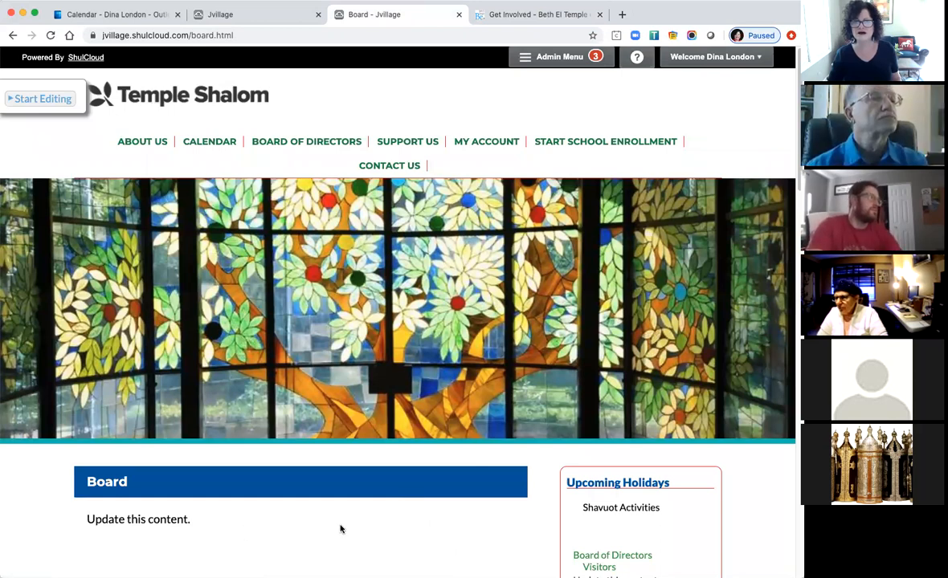
Turn on Start Editing for the Board page and scroll through its sections and sidebar blocks.
scroll(321, 528, down, 5)
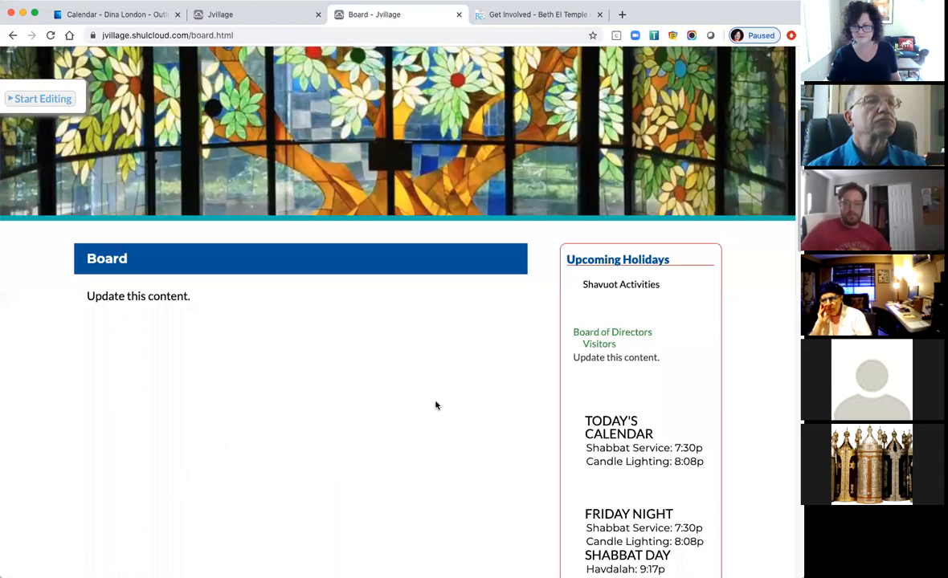
click(45, 99)
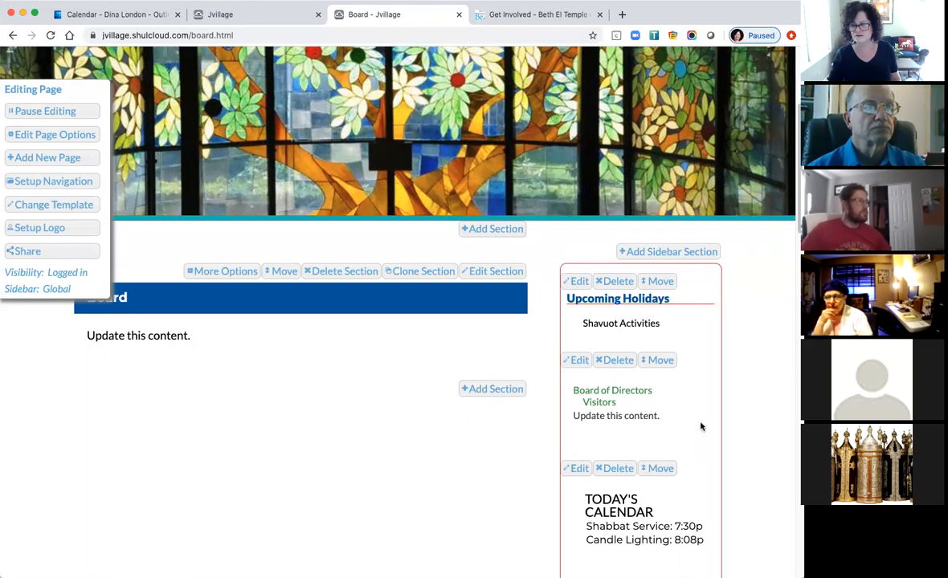
scroll(700, 427, down, 5)
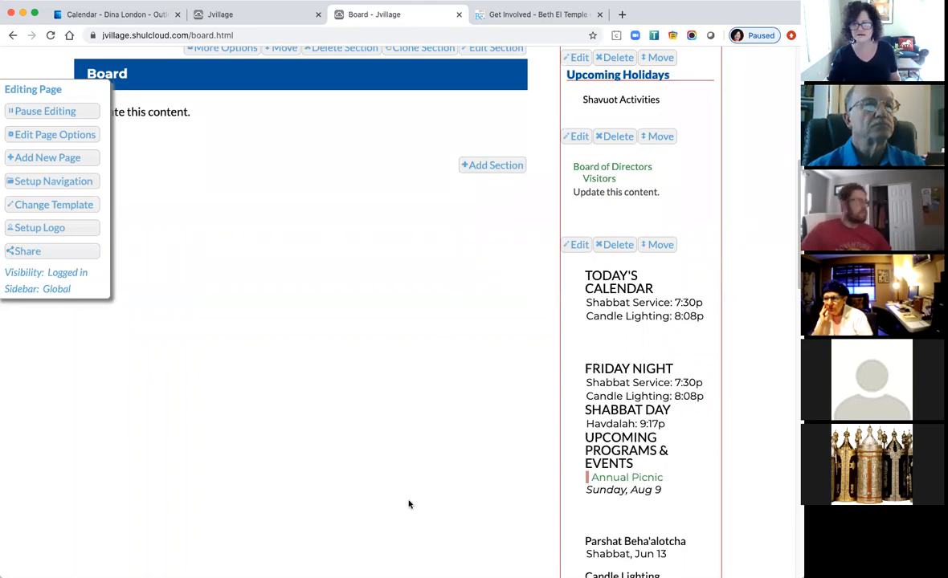
scroll(410, 504, down, 10)
scroll(408, 504, down, 10)
scroll(408, 505, up, 6)
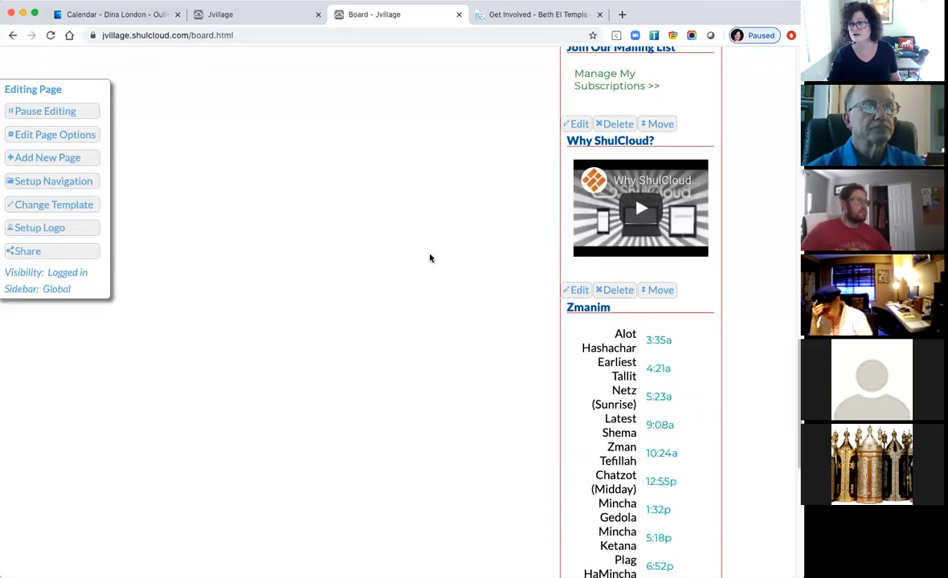
scroll(430, 259, up, 10)
scroll(428, 262, down, 5)
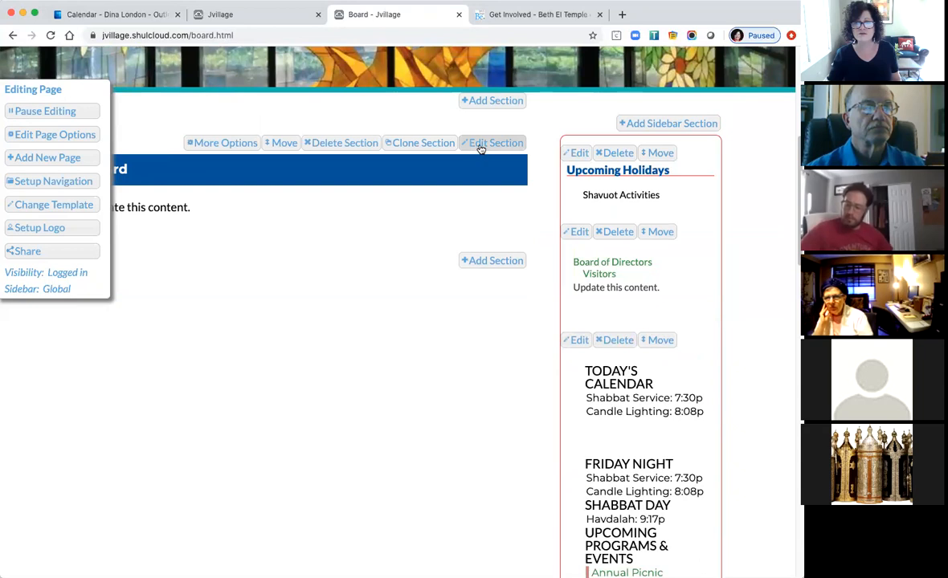
Open the Board section editor and review its HTML source, which holds only 'Update this content.'.
click(479, 146)
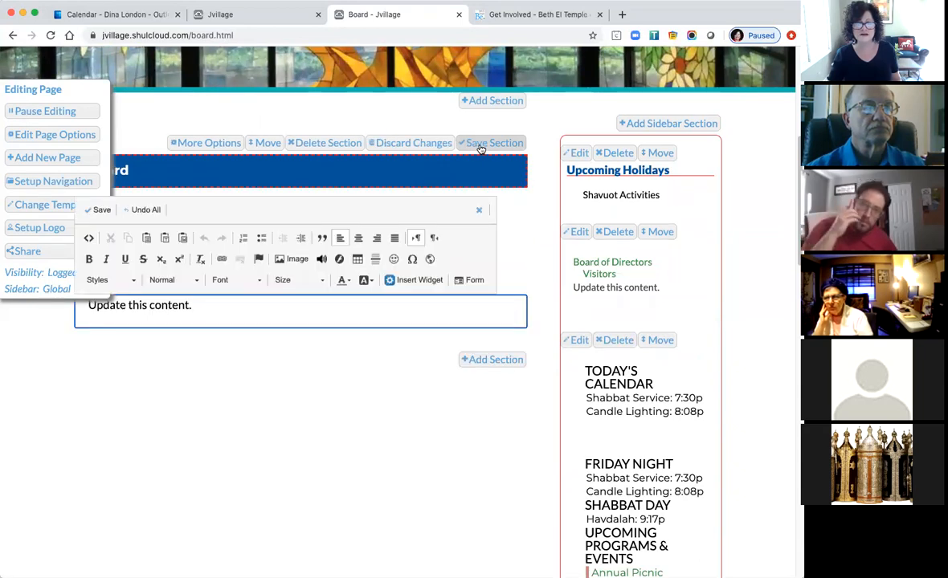
click(89, 239)
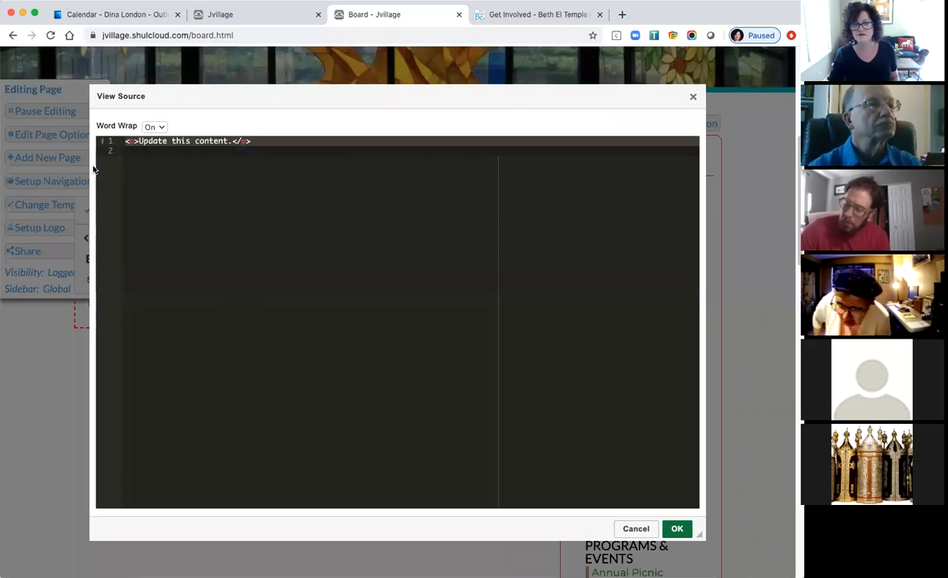
click(677, 529)
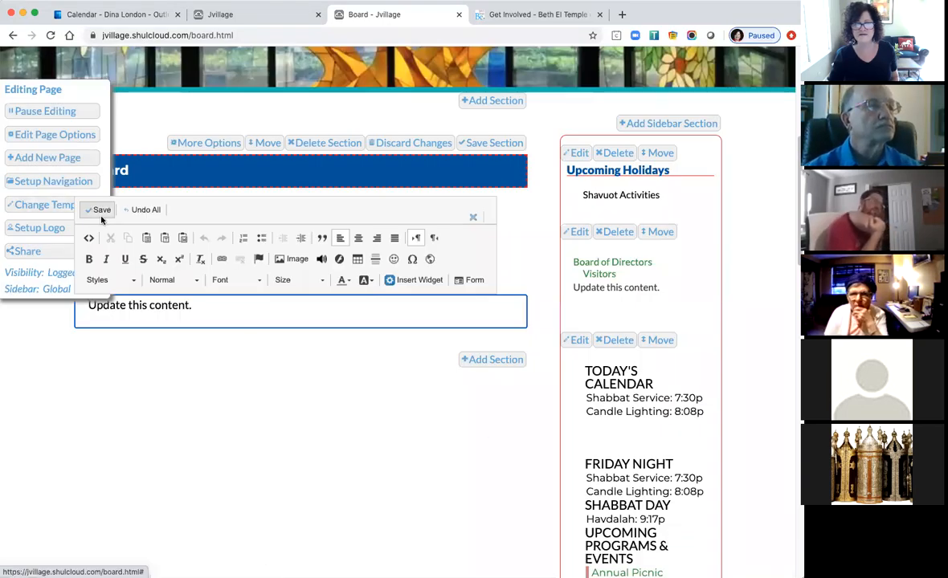
scroll(586, 453, down, 5)
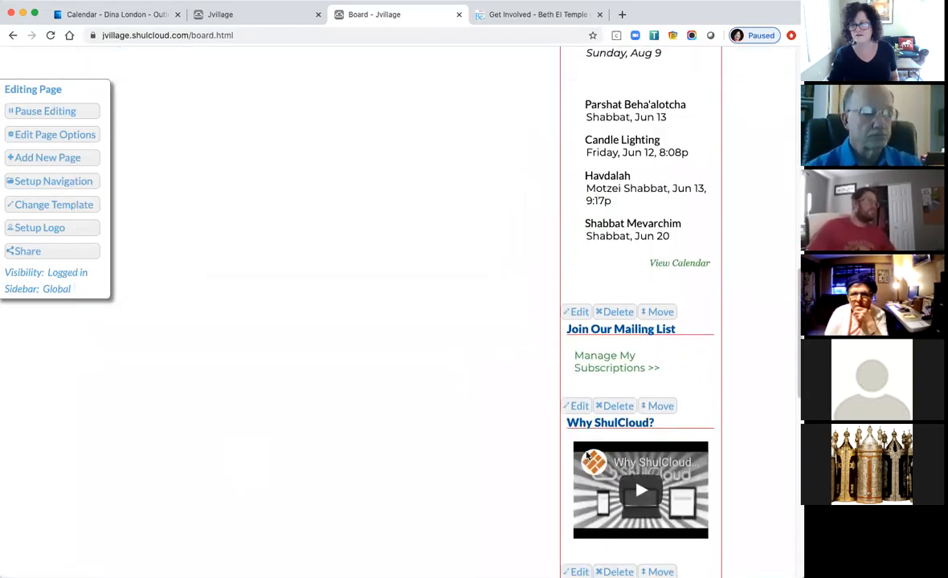
scroll(586, 456, down, 2)
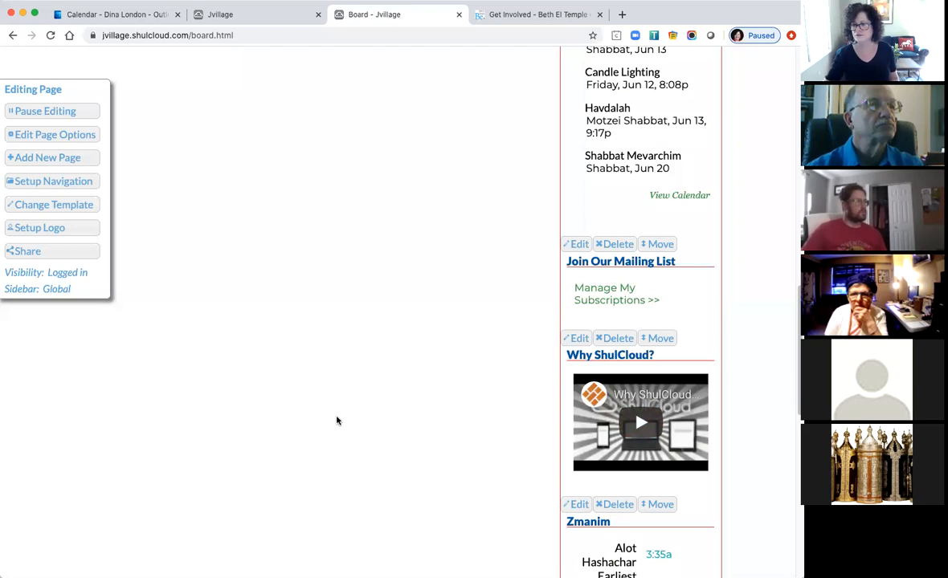
Head back to the home page via the Temple Shalom logo, prompting a Leave site? warning.
scroll(360, 249, up, 15)
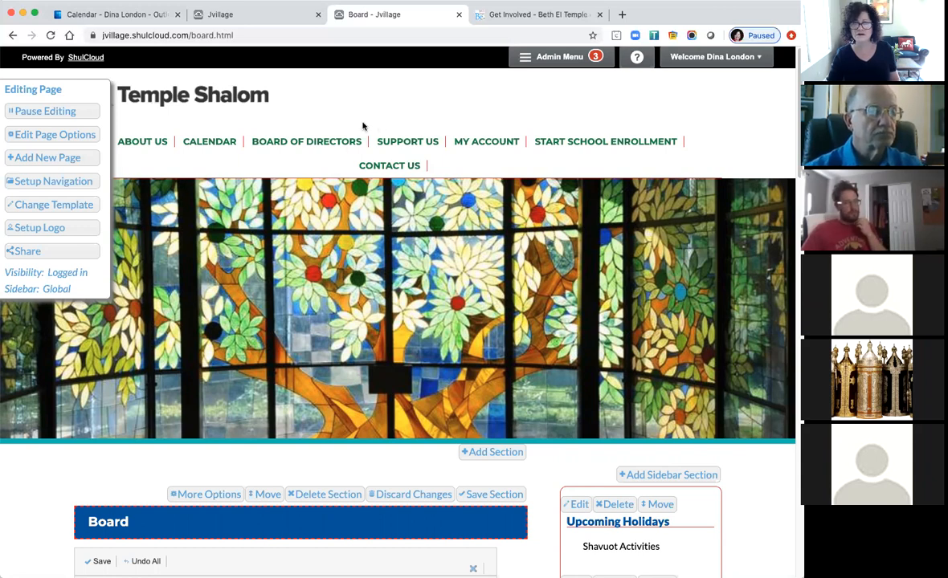
click(237, 102)
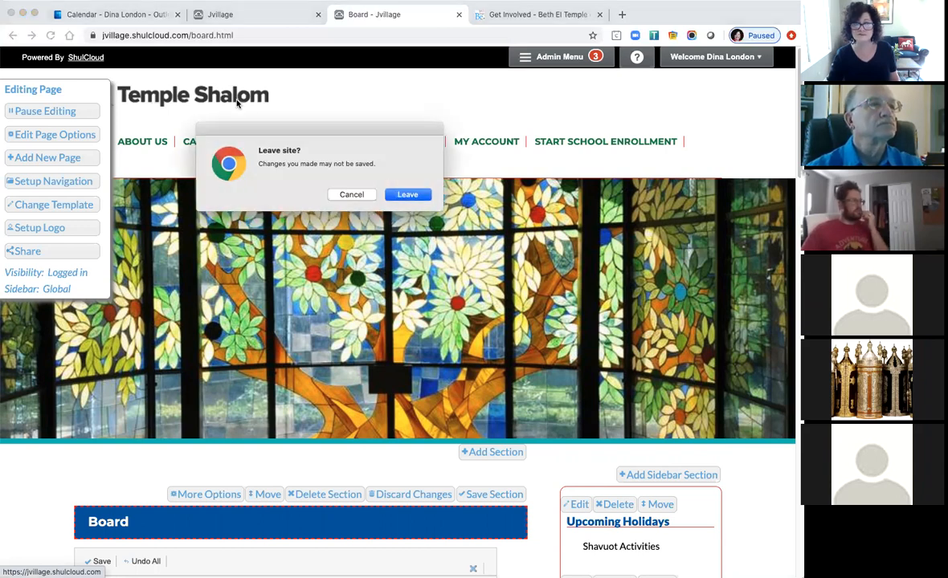
Choose Leave in the Leave site? dialog, discarding the unsaved Board edit.
click(392, 193)
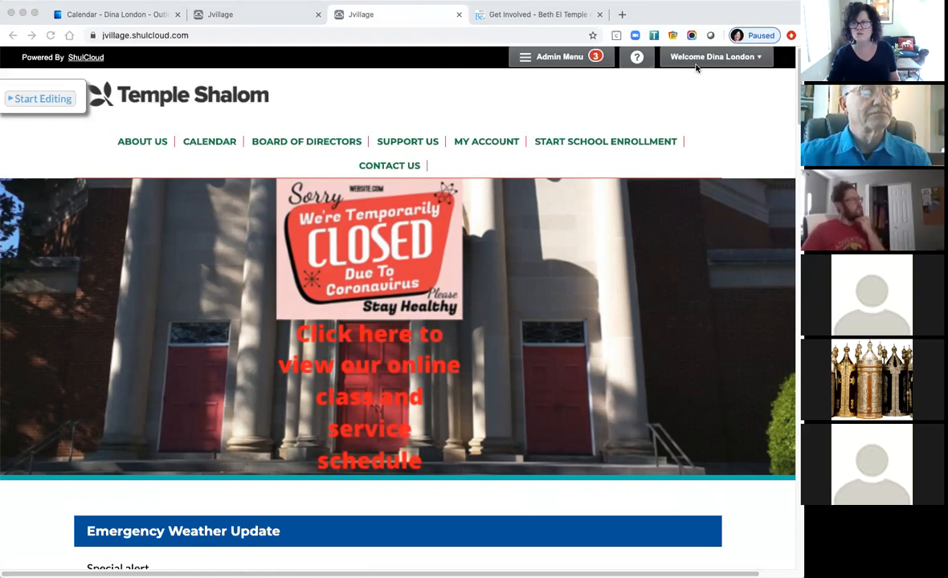
Sign out of the admin account and open the site's Login sign-in form.
click(755, 60)
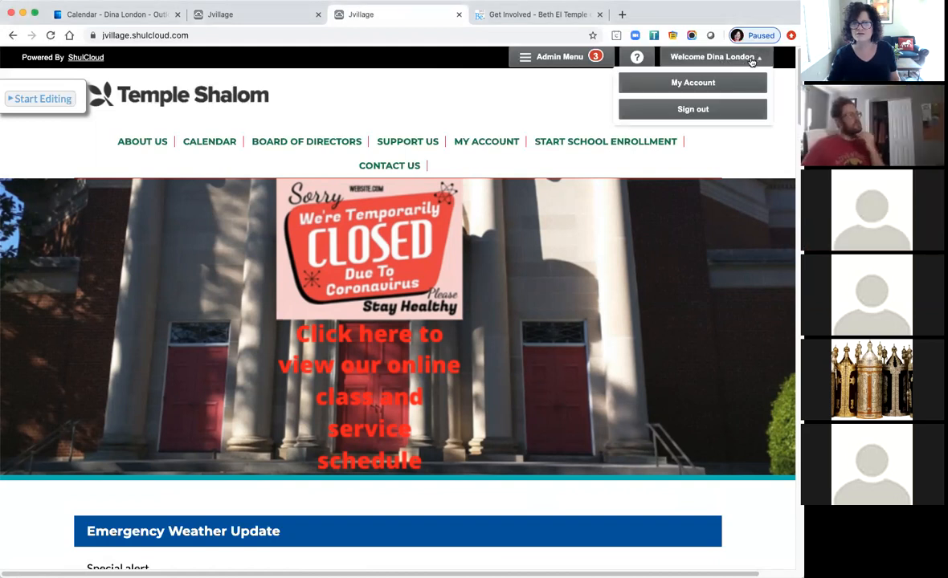
click(693, 111)
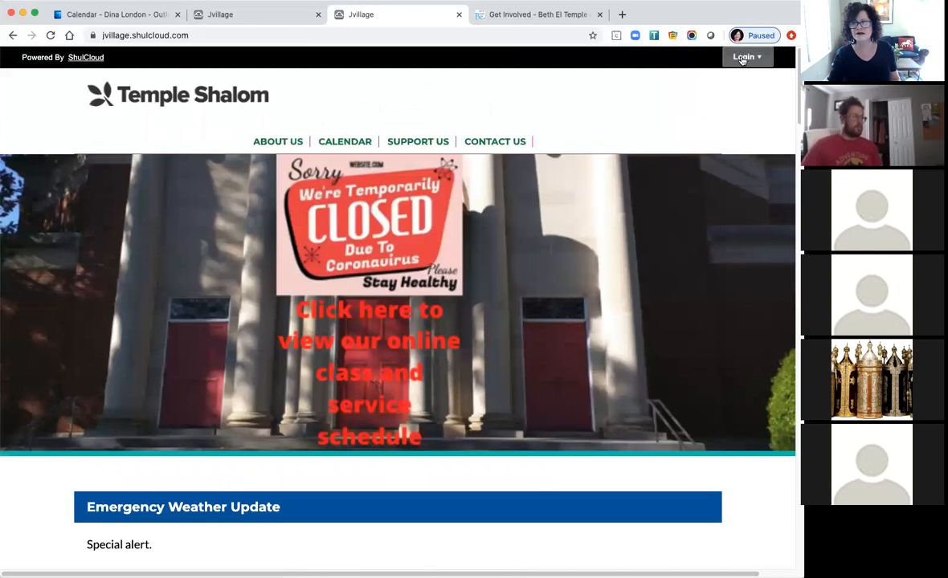
click(743, 57)
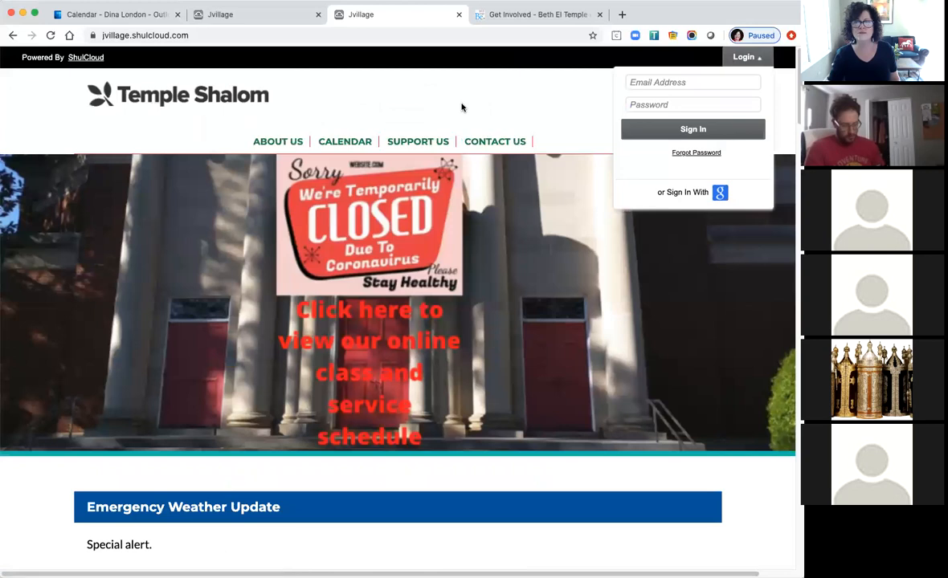
Open a blank new browser tab, then switch back to the first Jvillage tab.
click(622, 15)
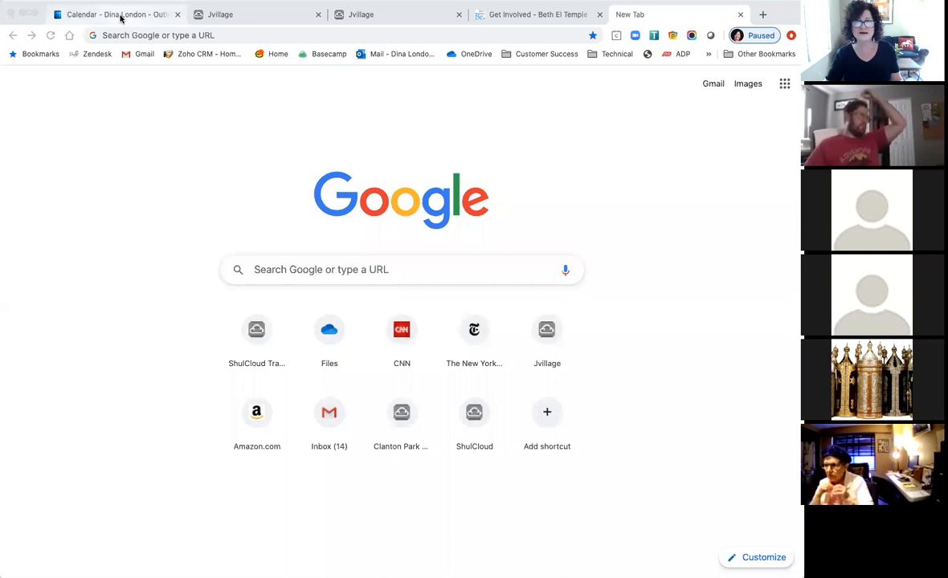
click(250, 14)
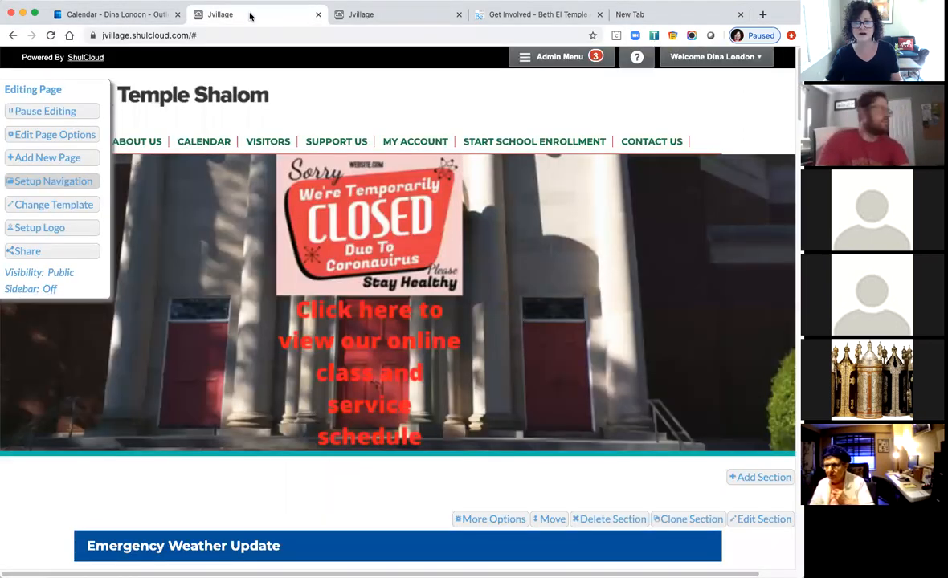
Follow Contact Us to the contact form, scroll through it, then return to the Temple Shalom home page.
mouse_move(653, 143)
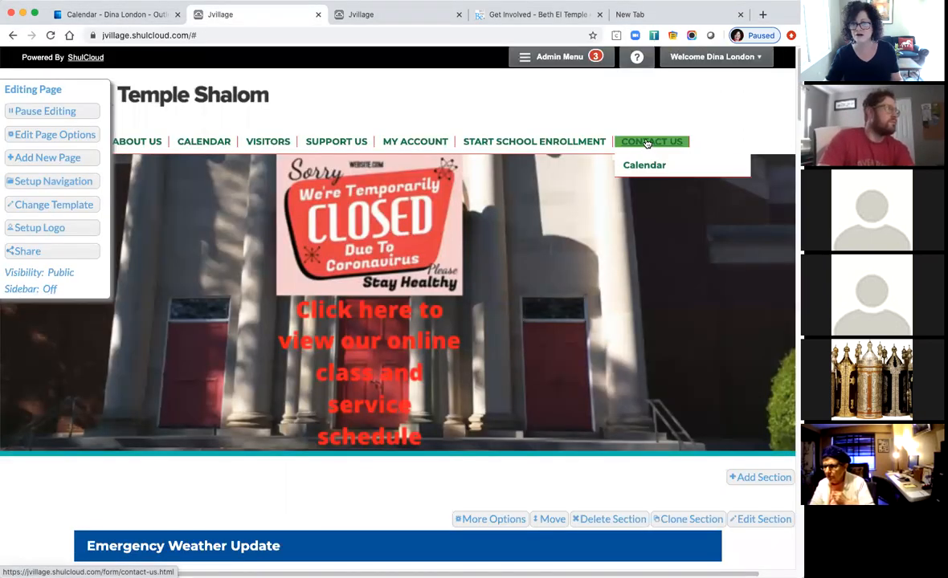
click(646, 142)
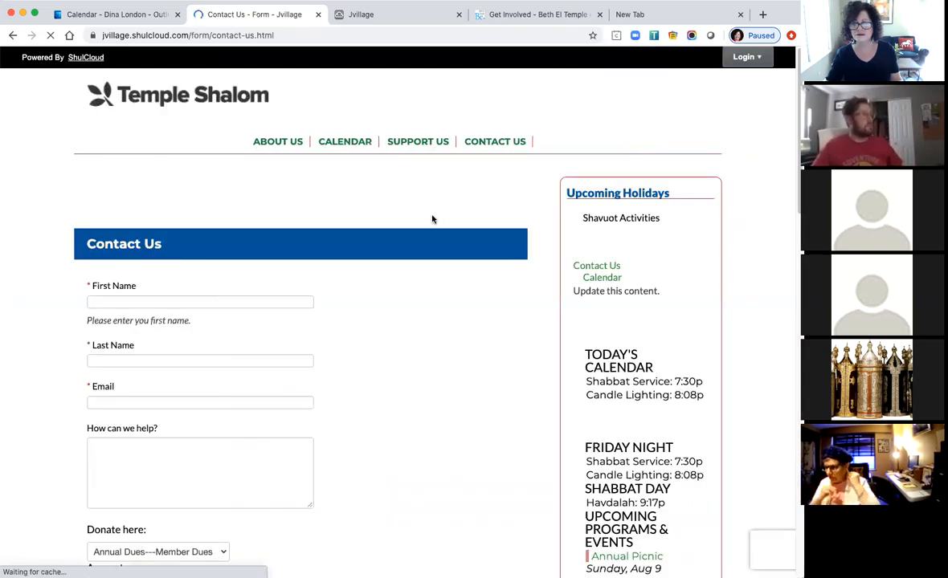
scroll(426, 424, down, 3)
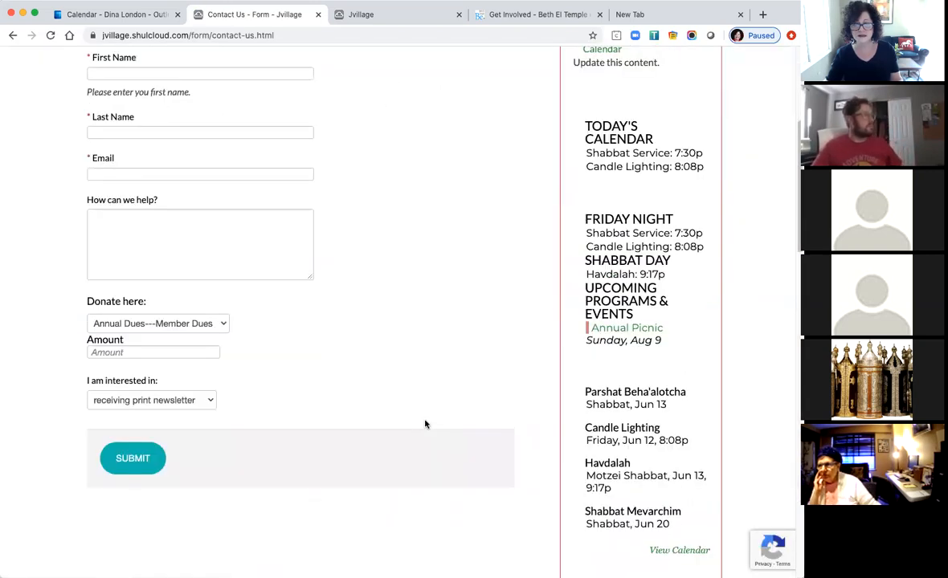
scroll(412, 370, up, 1)
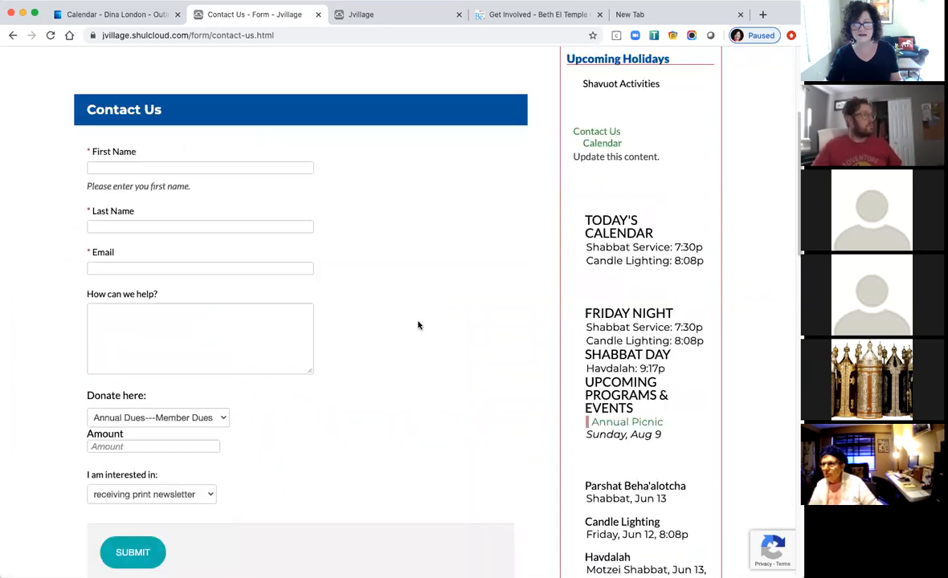
scroll(417, 324, up, 2)
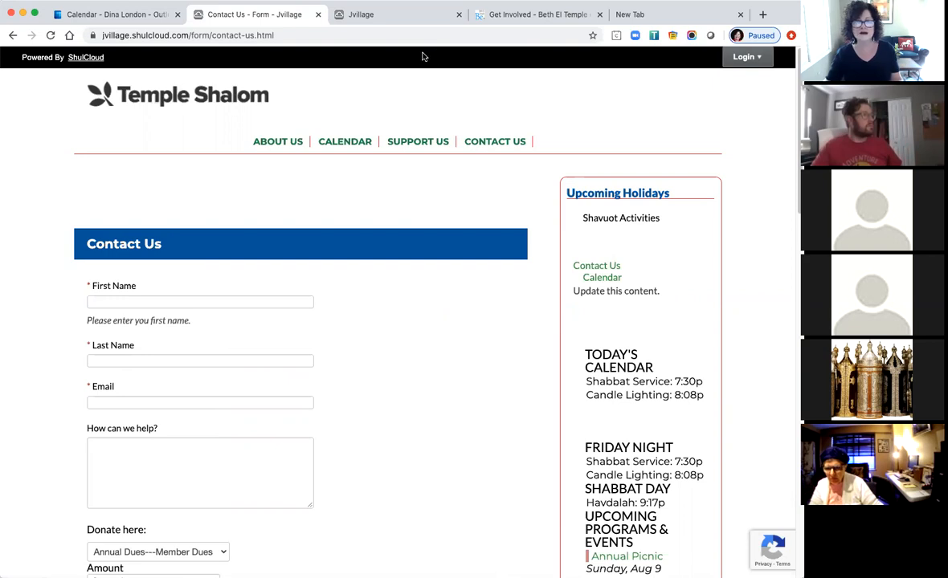
click(225, 96)
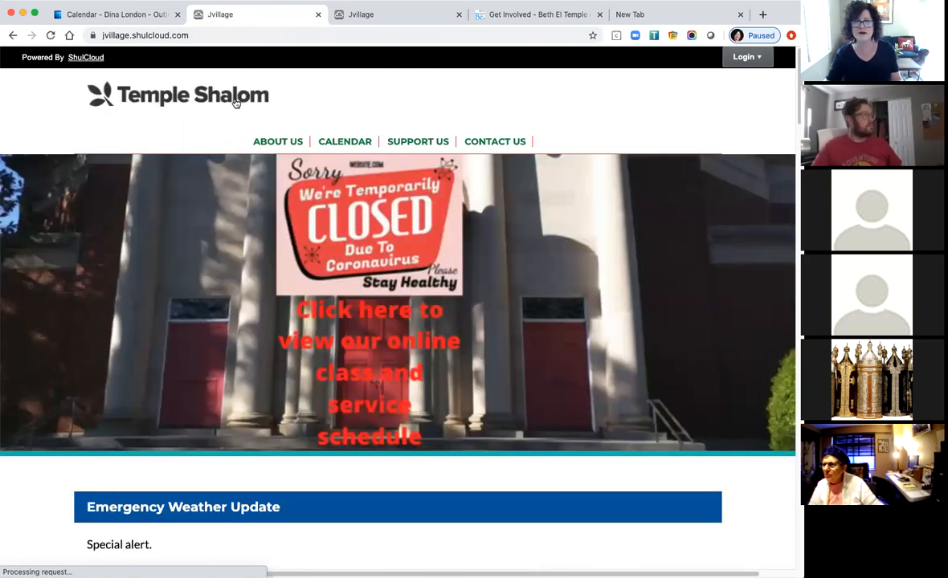
Sign in as admin with the site credentials, enable editing, and go to Setup Navigation.
click(744, 57)
click(697, 81)
text(shulcloud)
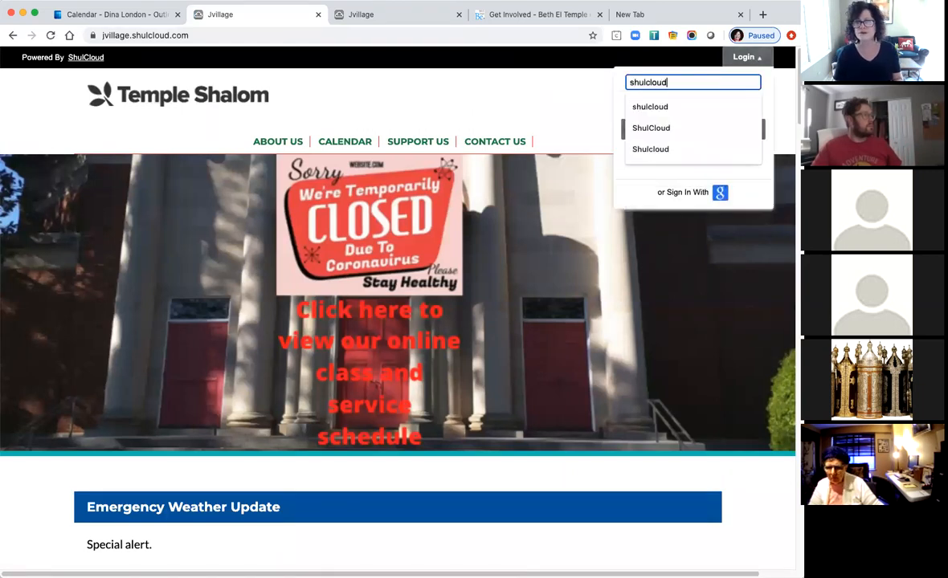
key(Return)
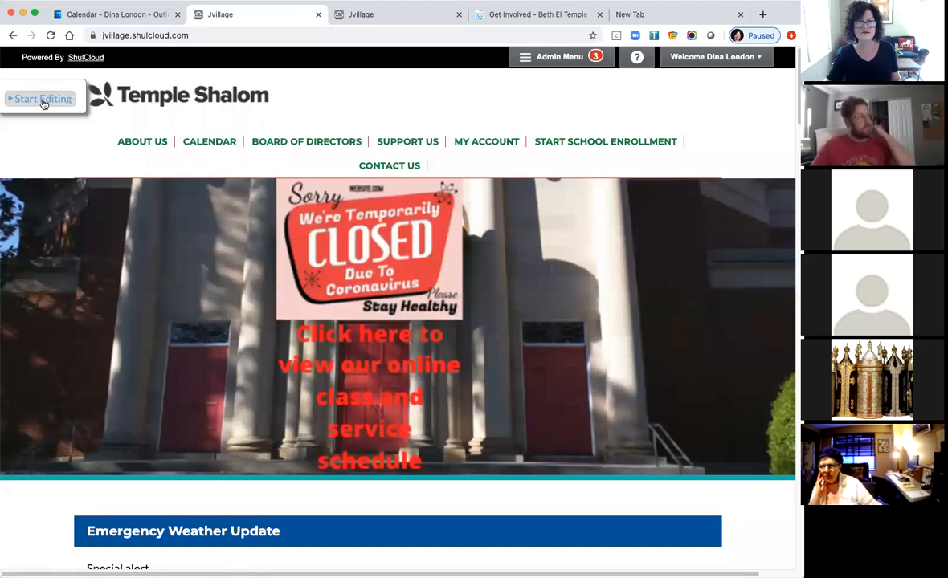
click(42, 99)
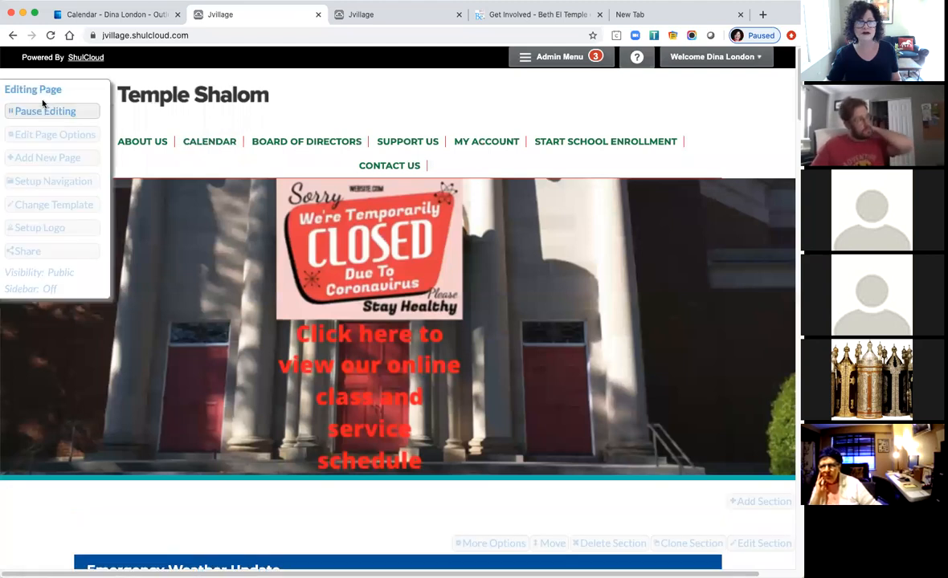
click(51, 181)
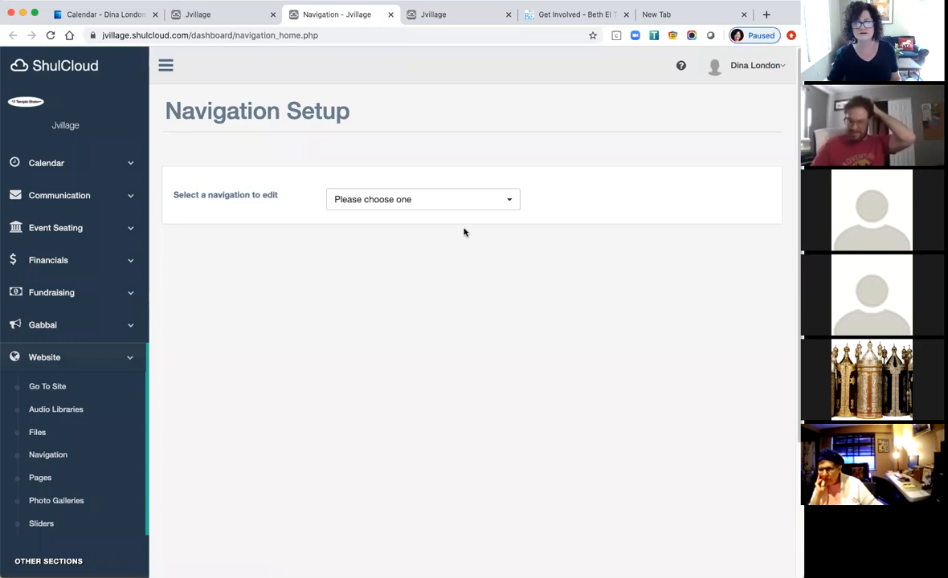
Pick Main Navigation from the dropdown and edit its Contact Us item.
click(418, 200)
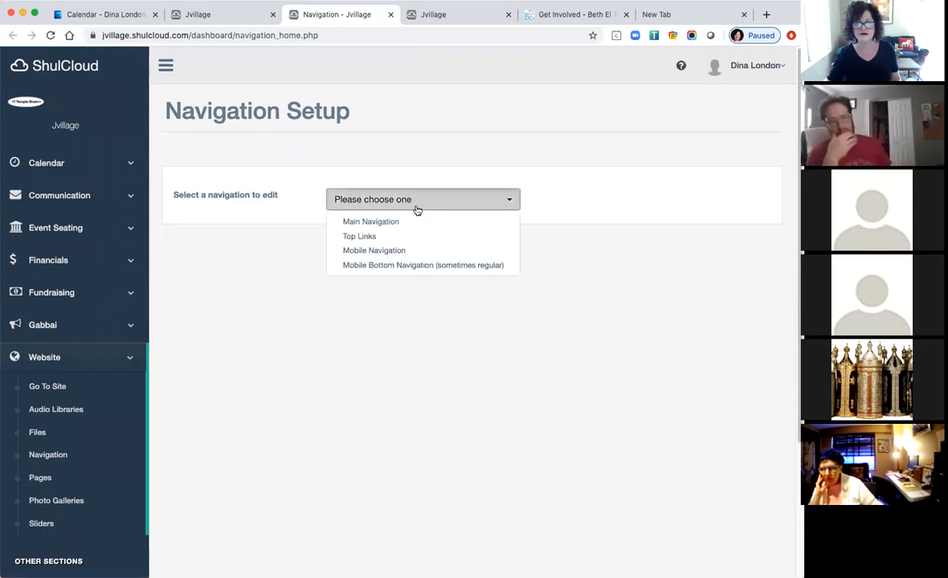
click(391, 223)
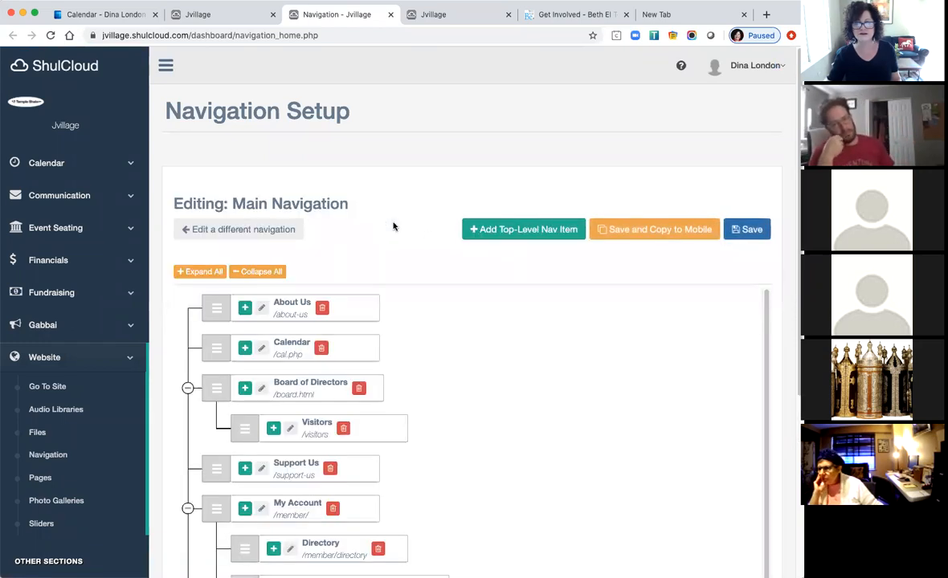
scroll(474, 366, down, 6)
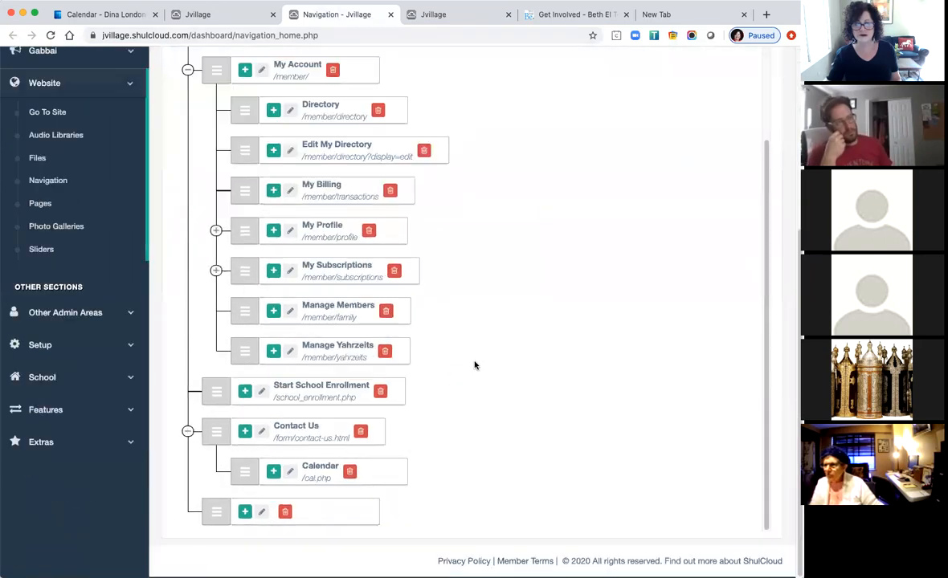
click(261, 435)
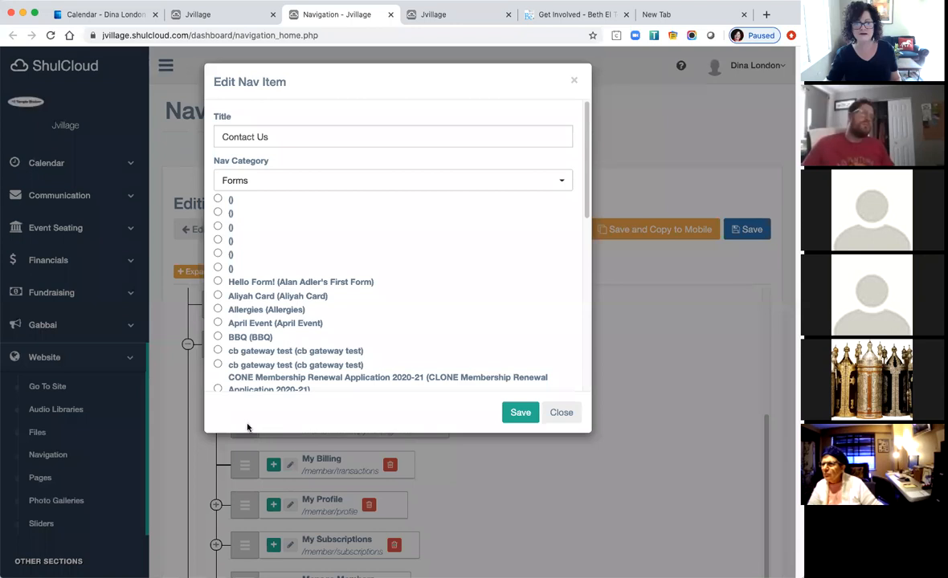
Switch Contact Us's Nav Category to Special, review its targets, then close the editor unsaved.
click(295, 185)
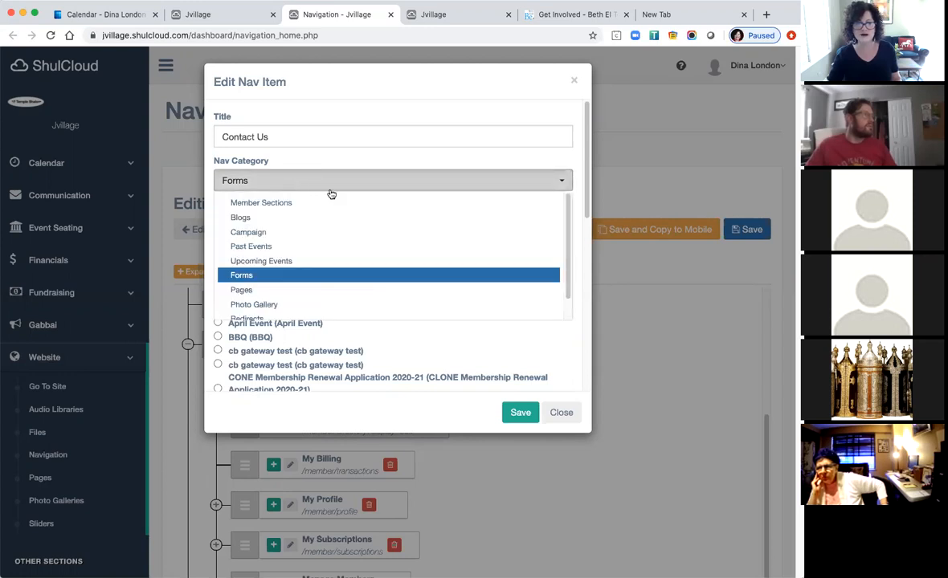
scroll(554, 302, down, 1)
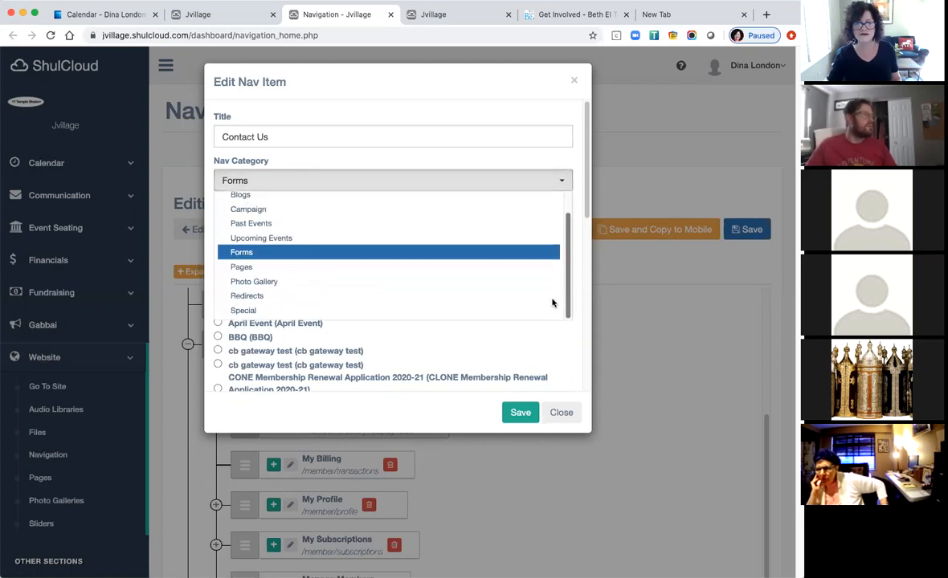
click(296, 311)
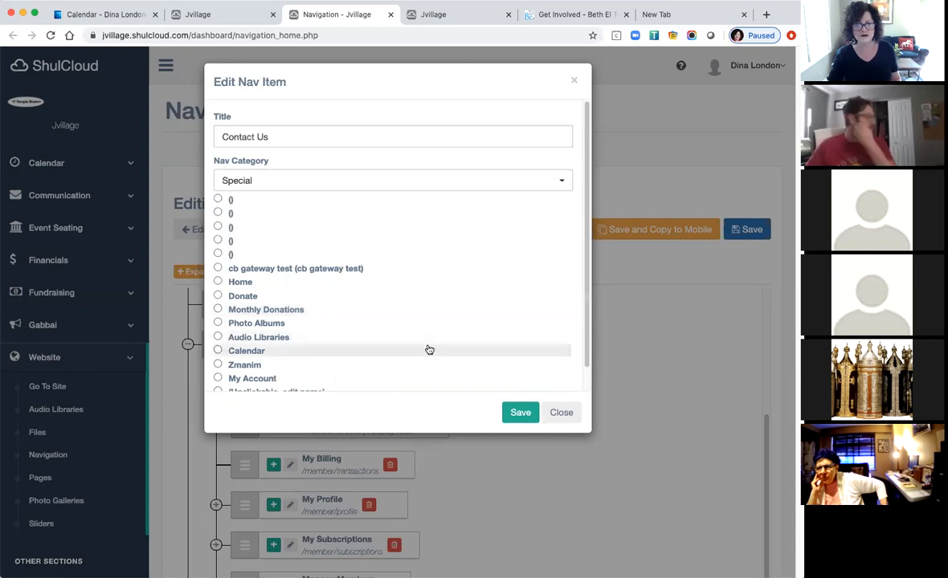
scroll(428, 350, down, 1)
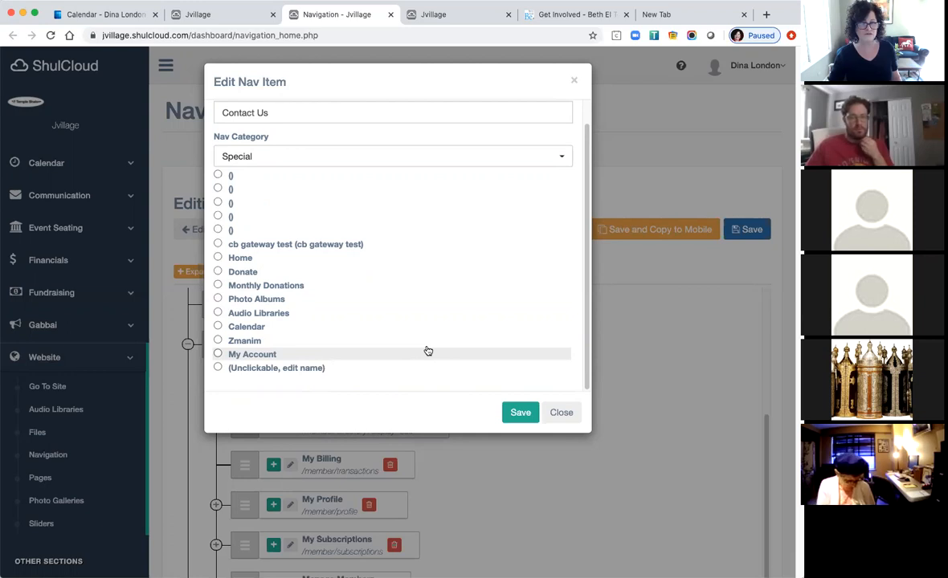
click(373, 163)
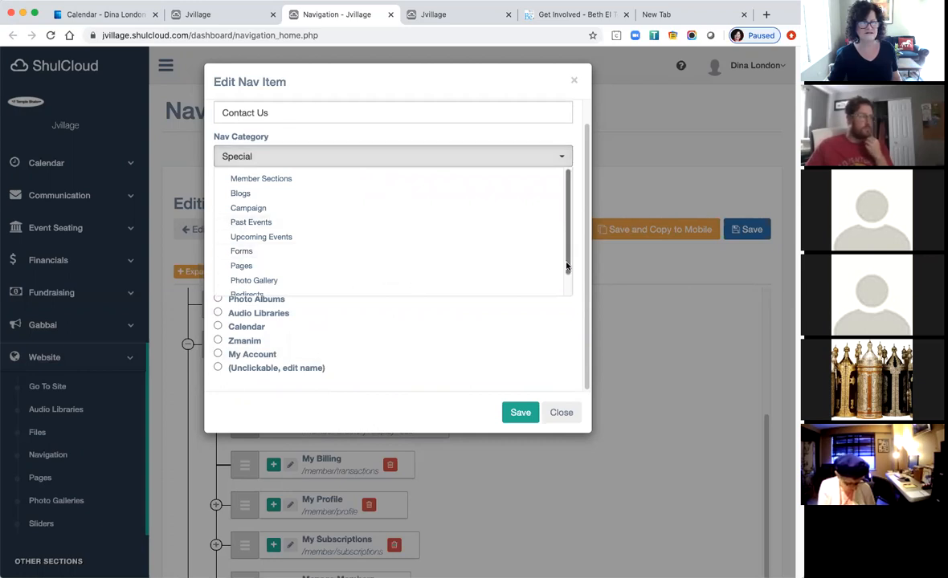
scroll(566, 265, down, 2)
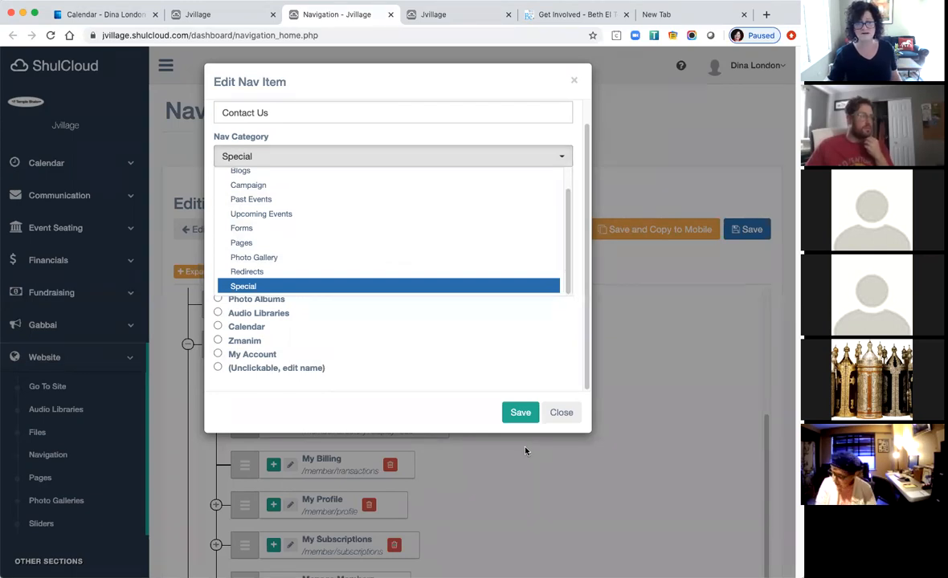
click(560, 412)
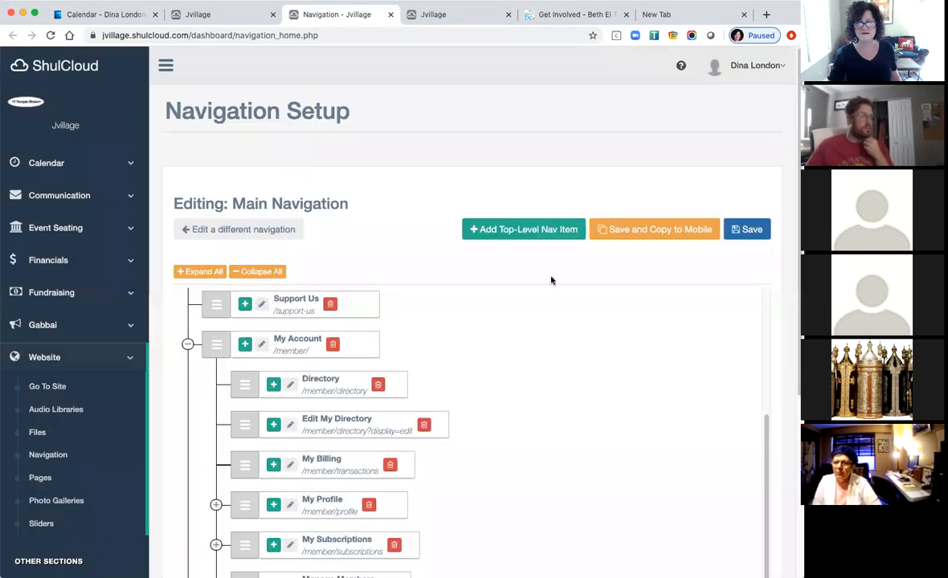
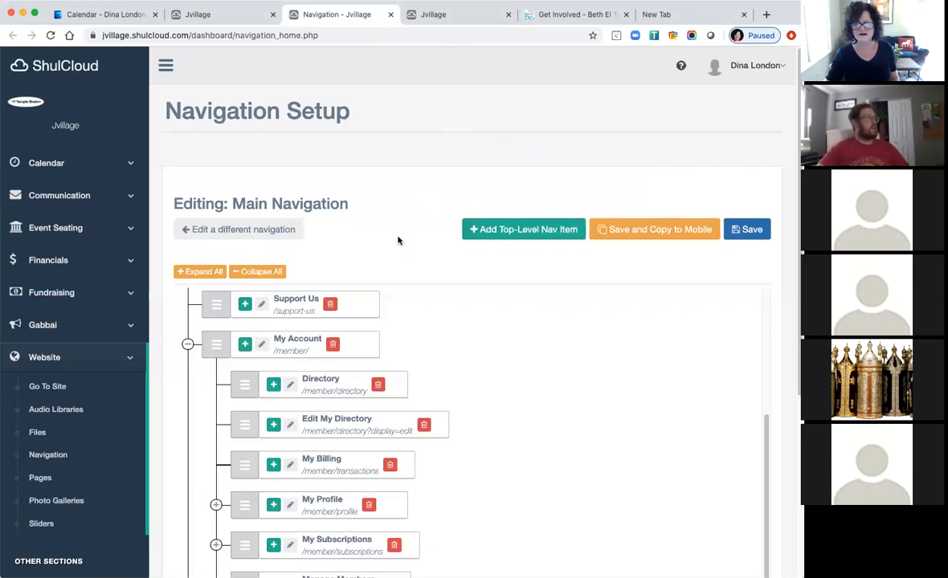
Review the Main Navigation tree, then go to the Temple Shalom site homepage via the ShulCloud logo.
scroll(525, 446, down, 3)
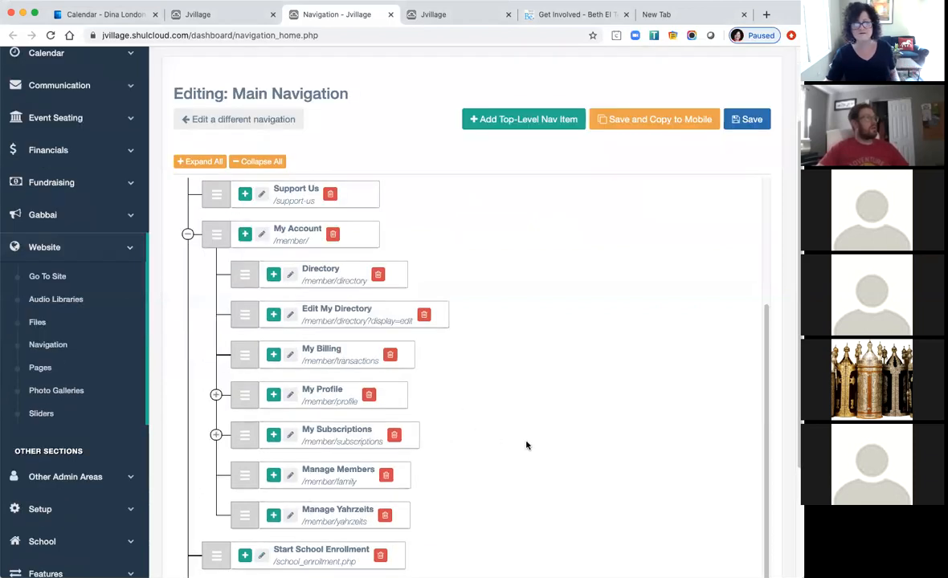
scroll(559, 454, up, 2)
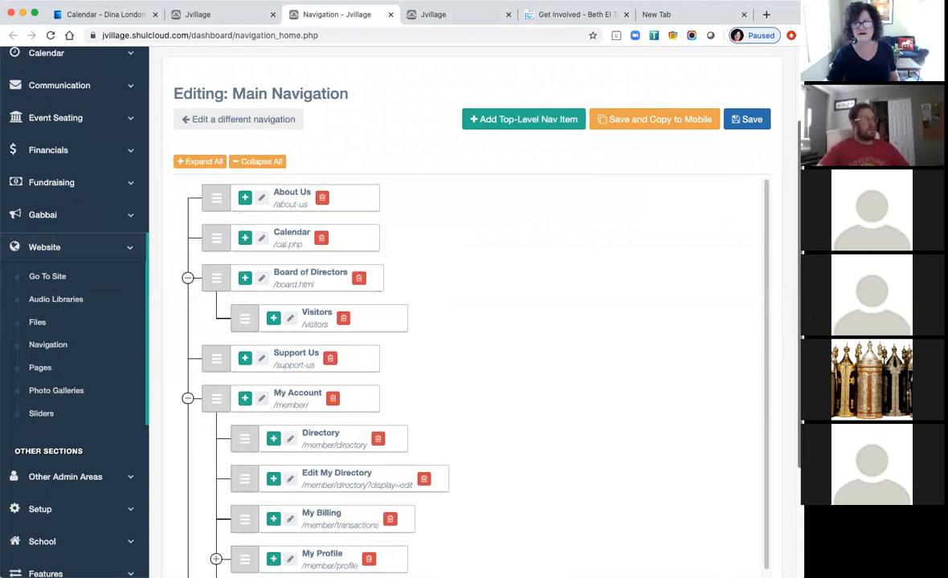
scroll(57, 73, up, 3)
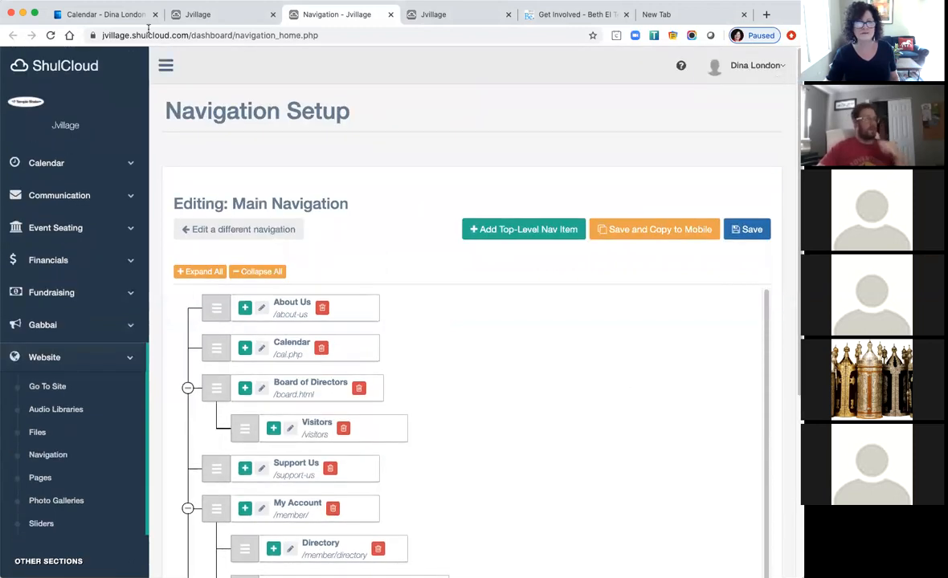
click(57, 72)
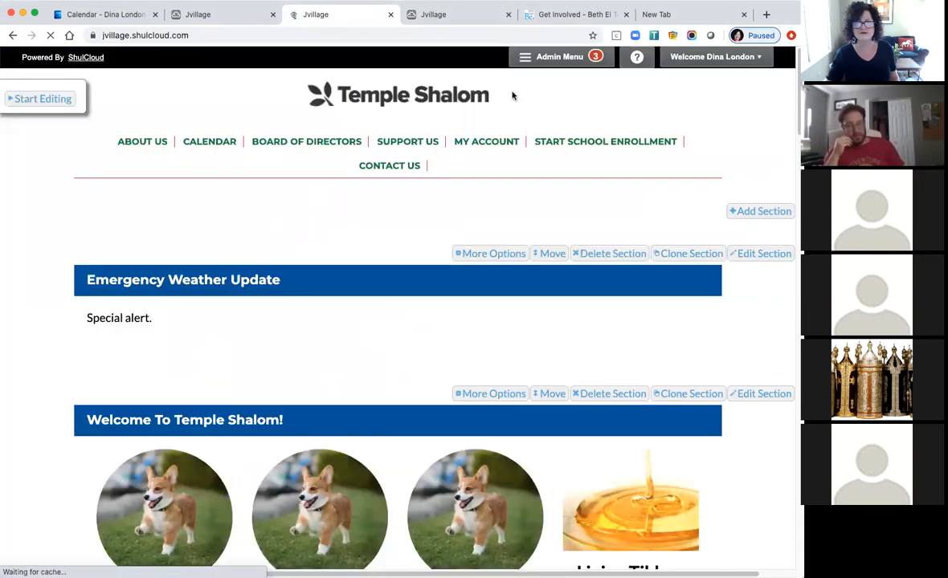
Open Forms under Admin Functions and scroll through the 69 forms, their types and submission counts.
click(554, 57)
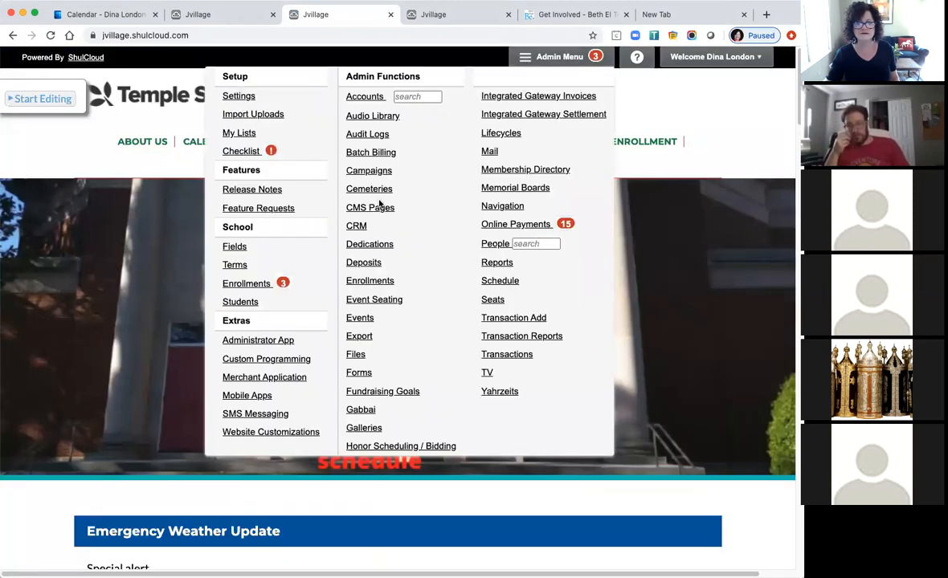
click(364, 374)
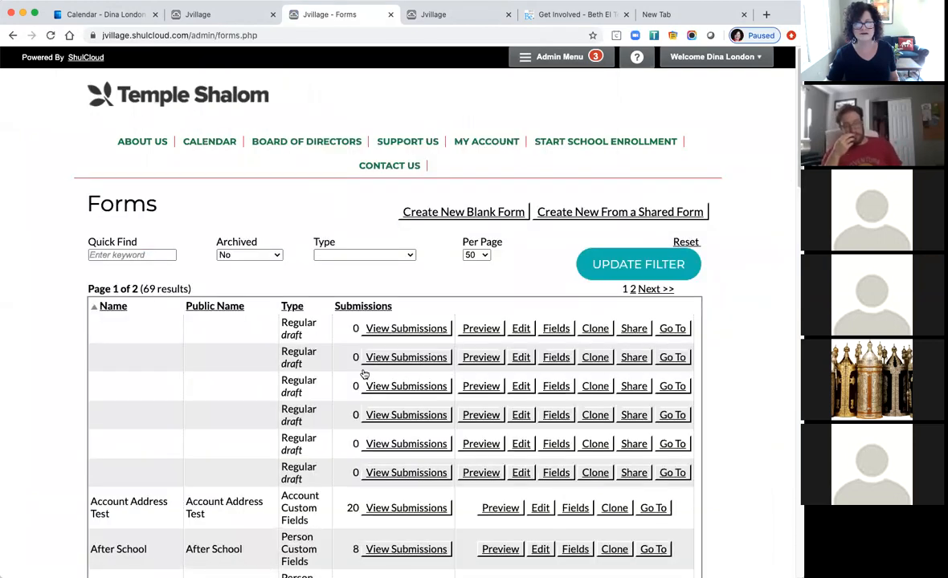
scroll(244, 351, down, 5)
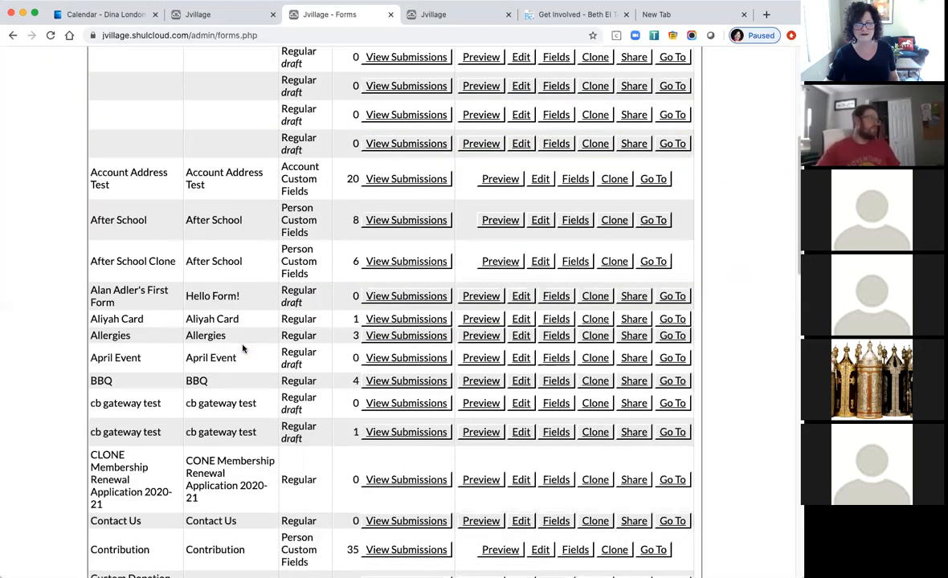
scroll(243, 351, down, 3)
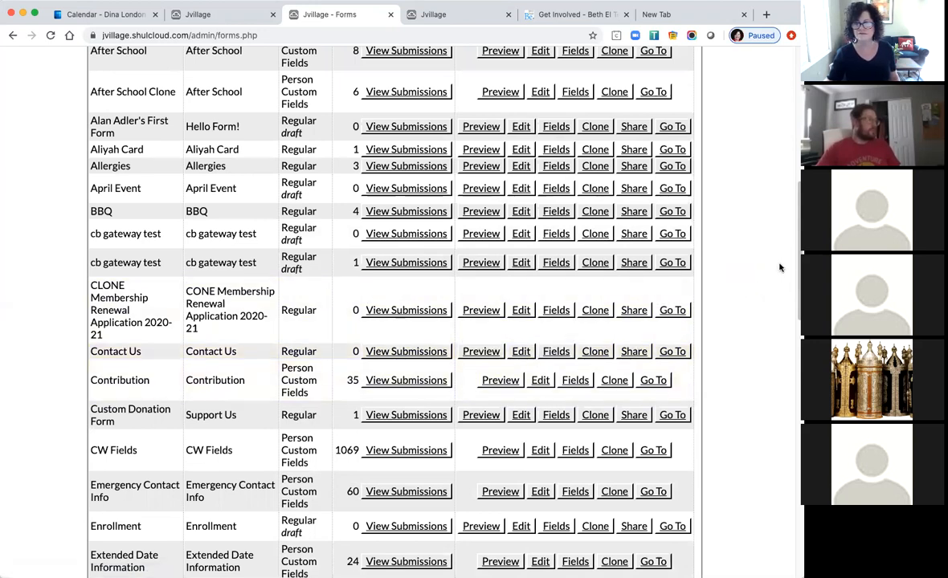
scroll(735, 241, up, 10)
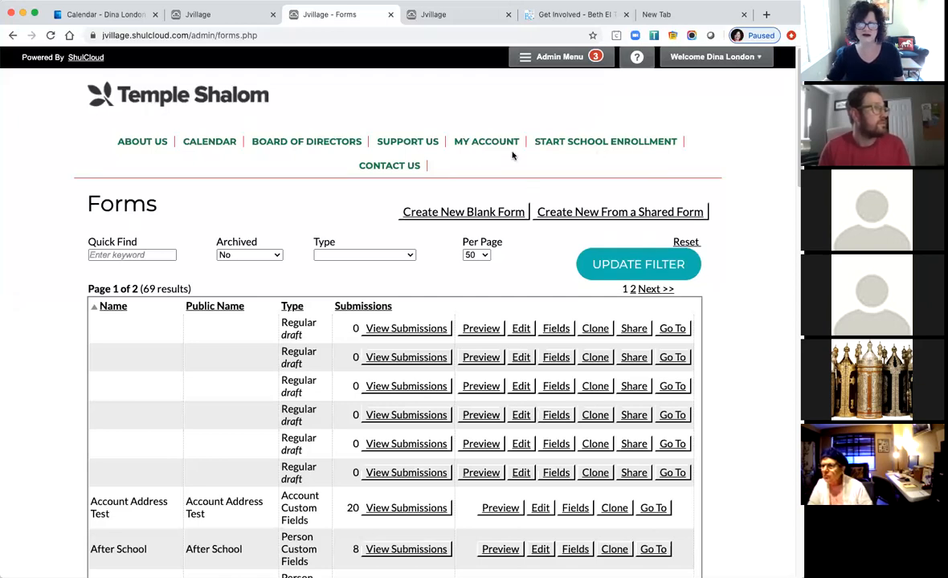
Open the Advanced: CSS Override editor from the Admin Menu's Settings.
click(547, 57)
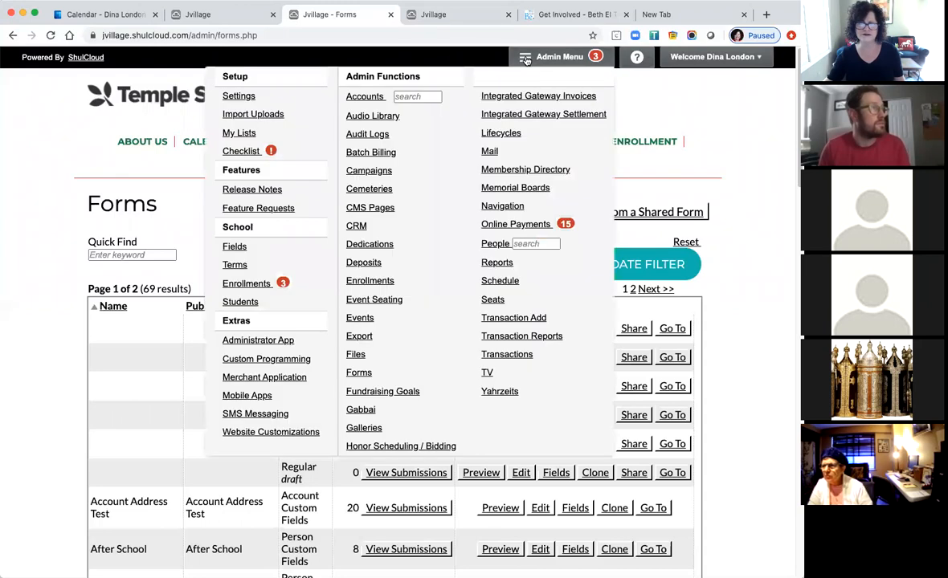
click(245, 97)
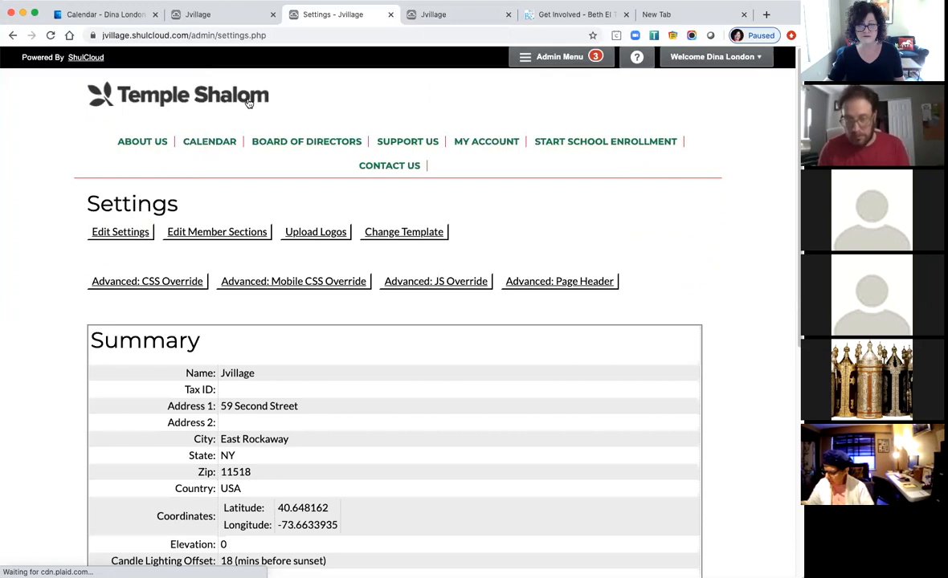
click(157, 283)
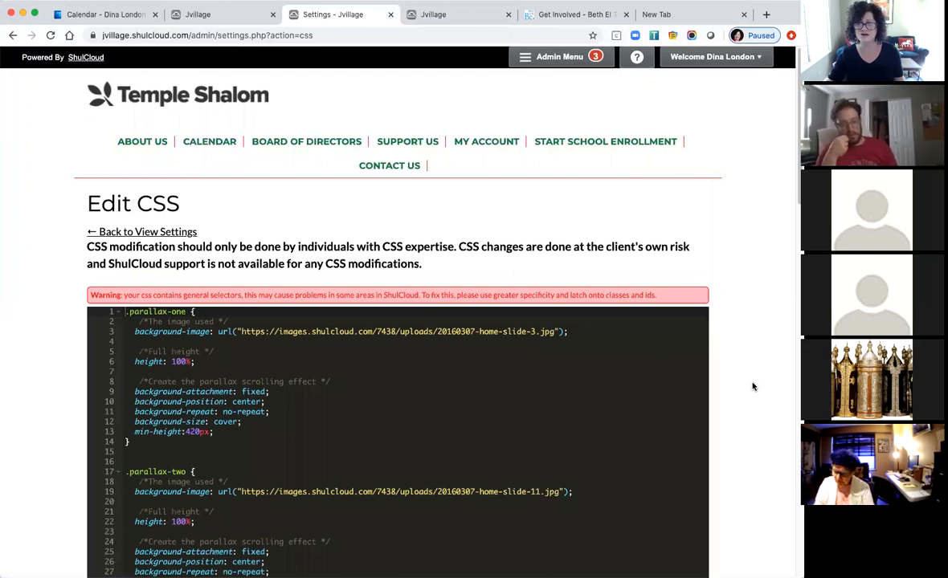
Scroll the CSS editor and highlight the warning paragraph about CSS modifications.
scroll(747, 388, down, 1)
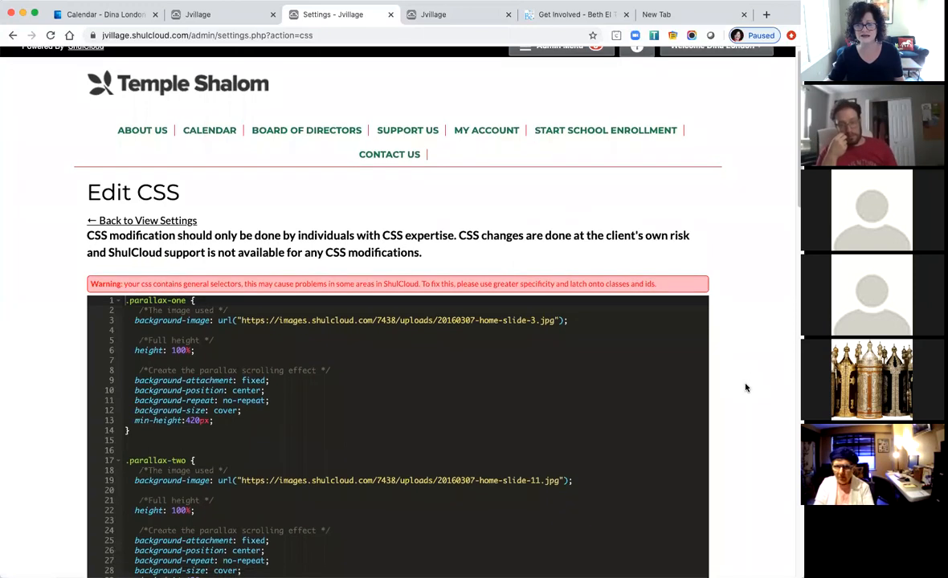
scroll(745, 388, down, 1)
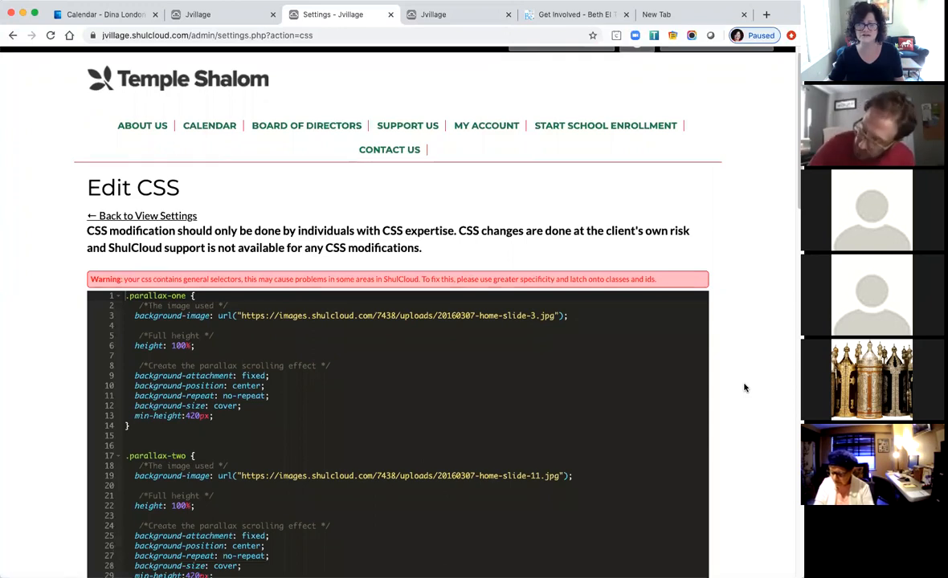
scroll(745, 388, down, 2)
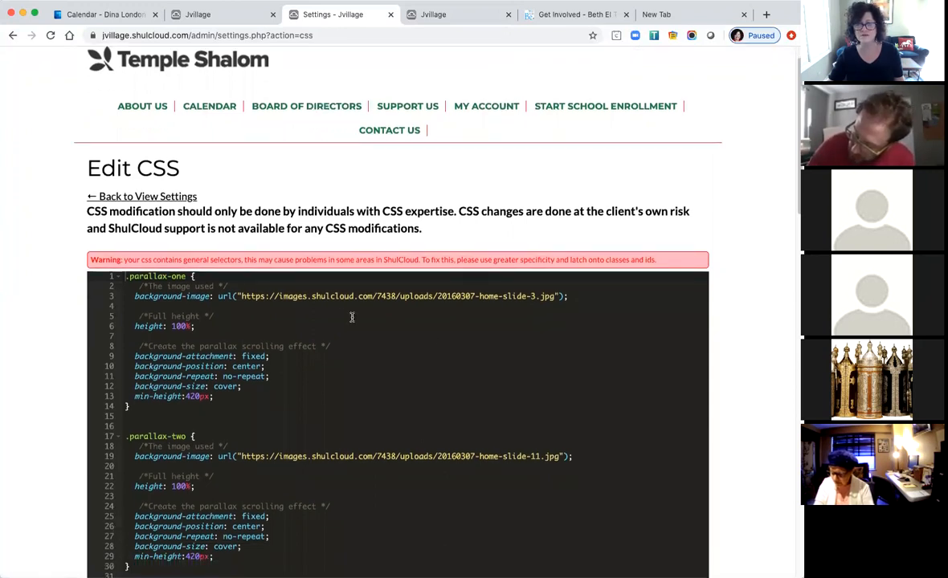
drag(421, 229, 79, 211)
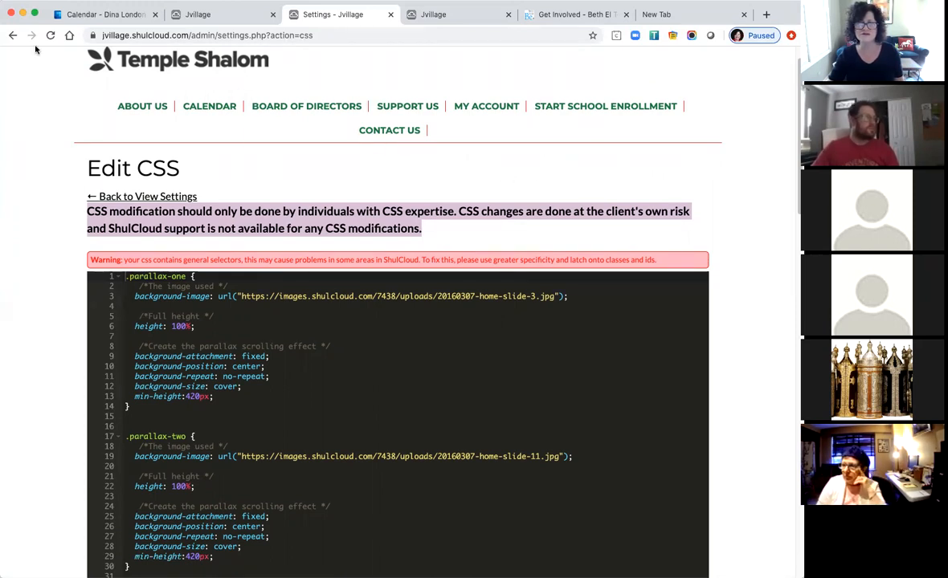
Go back to the Settings summary page, check its help links, and open and close the Admin Menu.
click(12, 35)
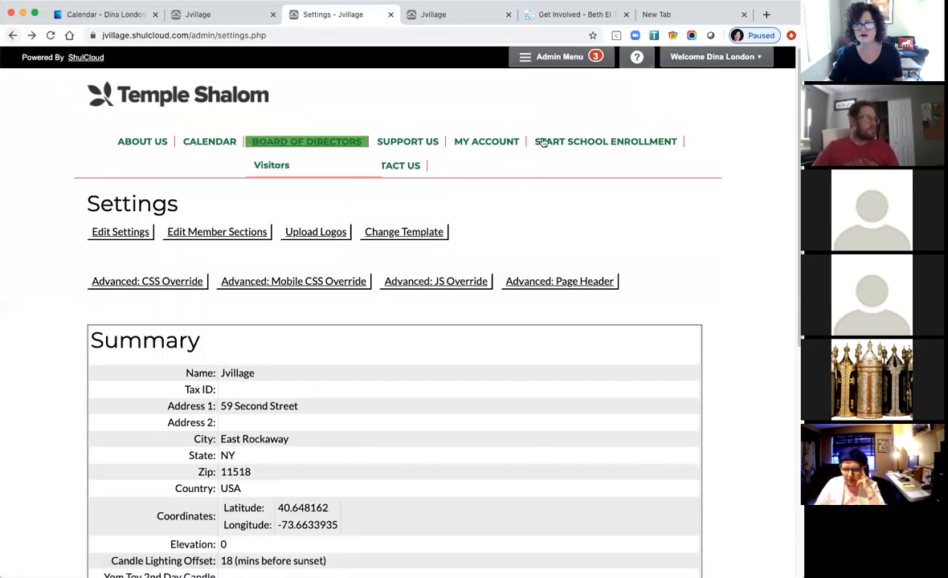
click(584, 58)
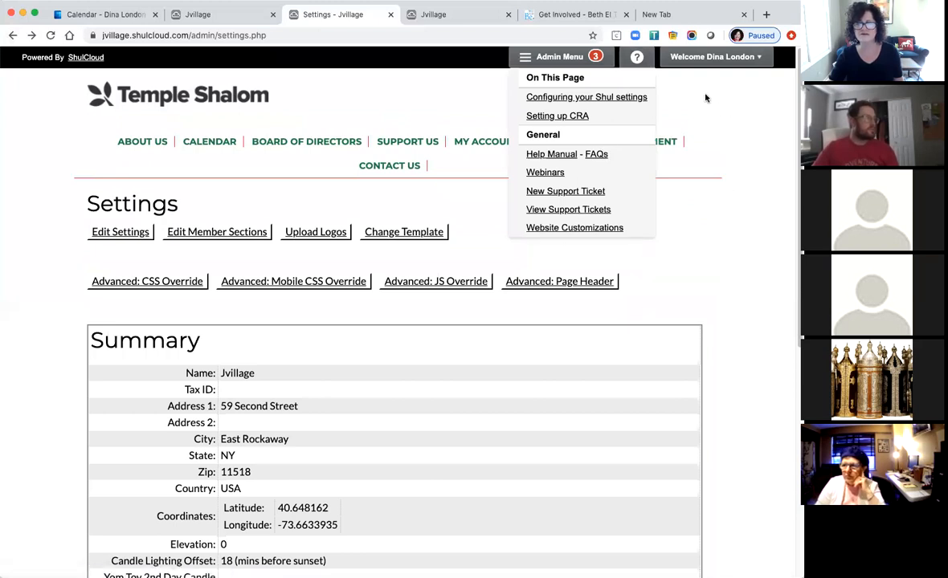
click(557, 54)
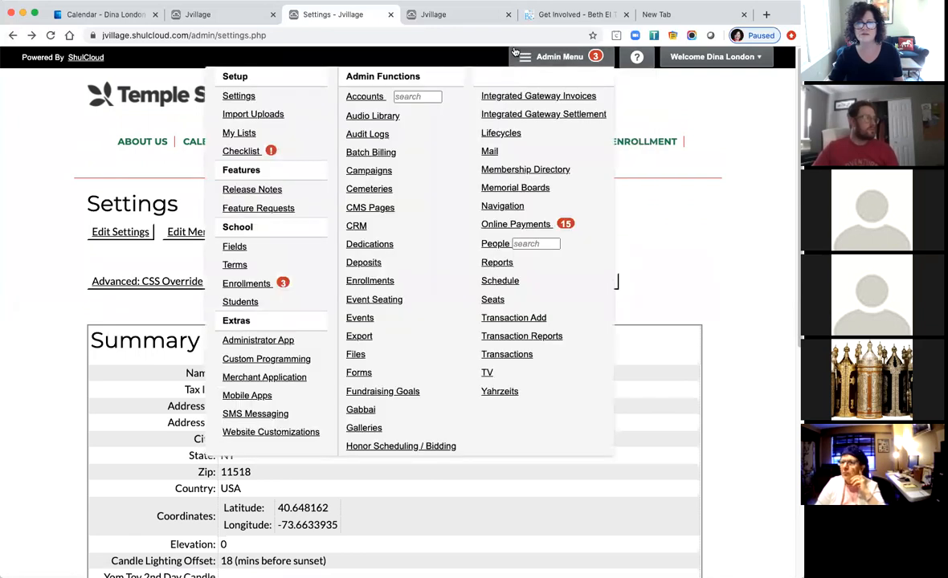
click(515, 52)
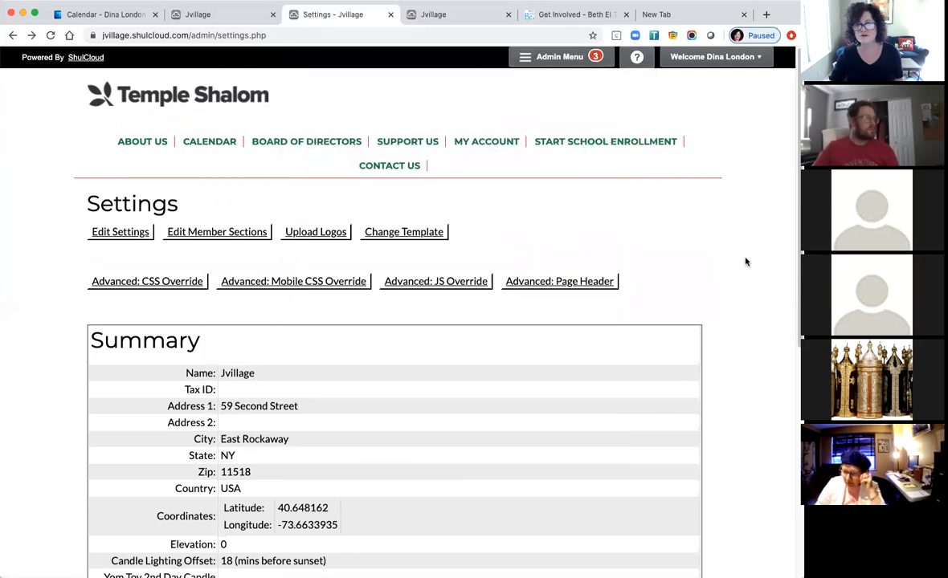